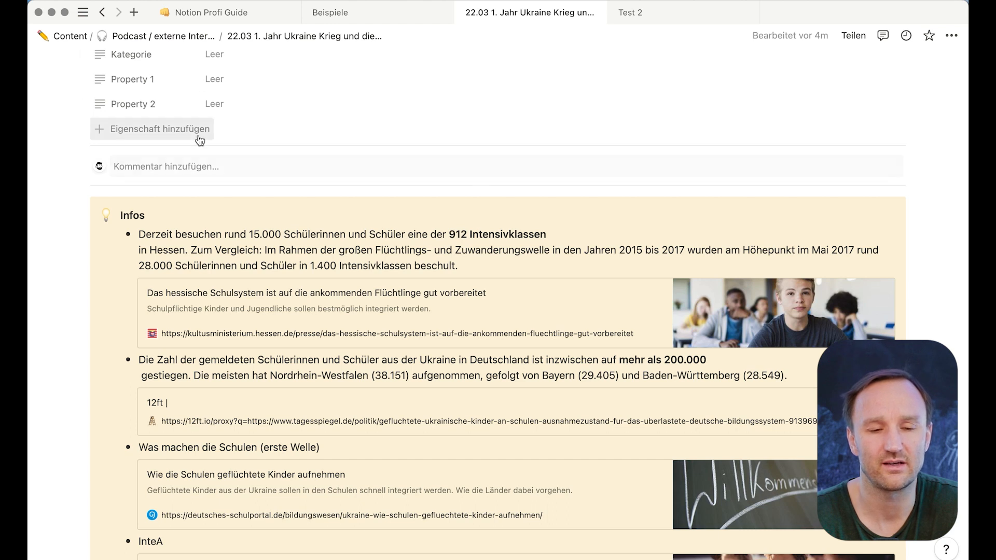
- Select the first bullet's opening sentence about 912 Intensivklassen and start a comment on it
{"action": "mouse_move", "coordinate": [30, 111]}
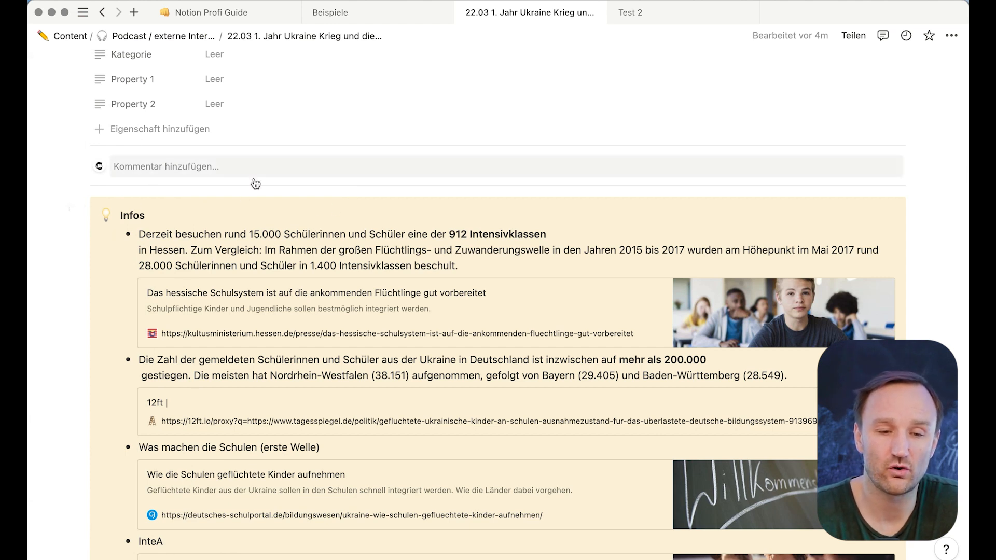
{"action": "left_click", "coordinate": [166, 164]}
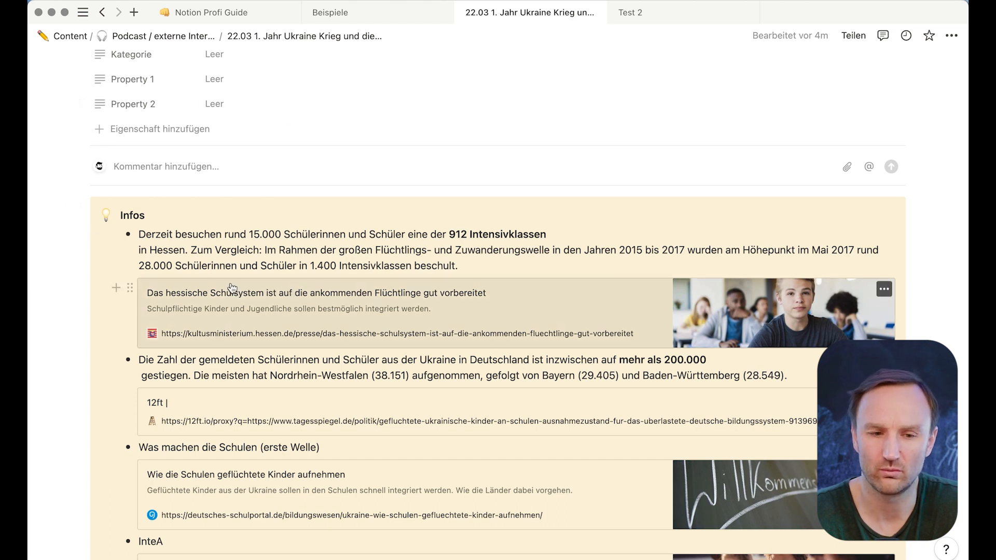
{"action": "left_click_drag", "start_coordinate": [139, 234], "coordinate": [555, 232]}
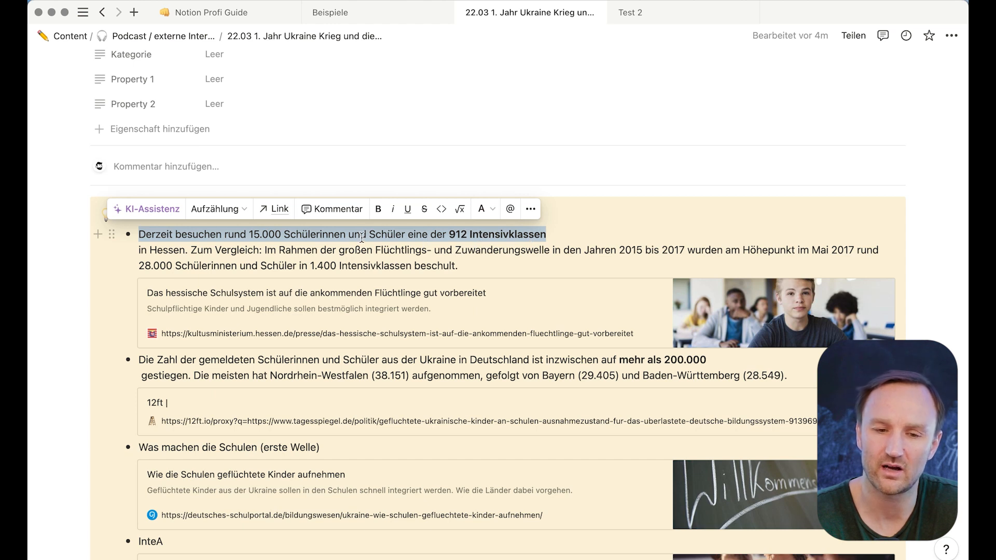
{"action": "left_click", "coordinate": [342, 210]}
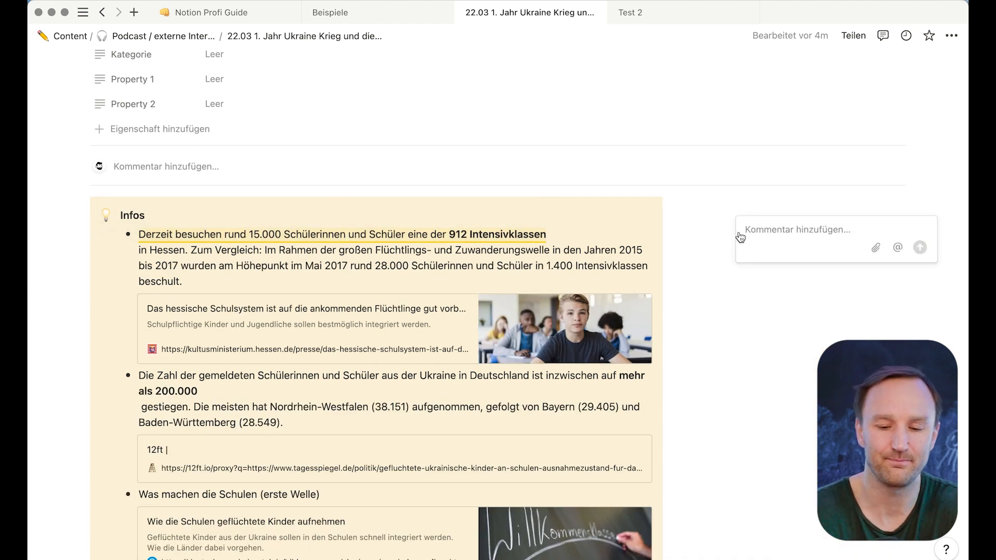
- Post the comment 'Hallo' on the first sentence and 'Hallo 2' on the whole second bullet via Kommentieren
{"action": "type", "text": "Hallo"}
{"action": "key", "text": "Return"}
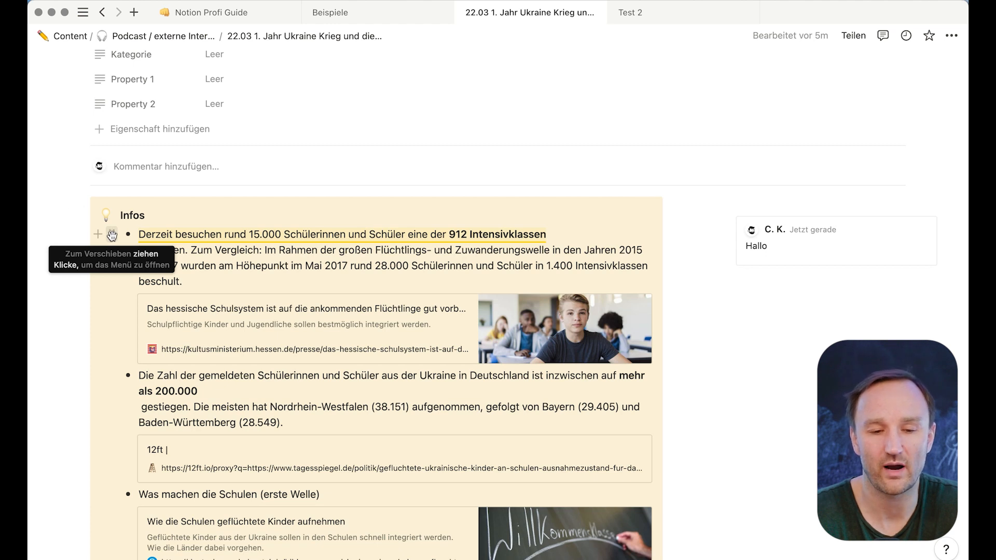
{"action": "left_click", "coordinate": [113, 376]}
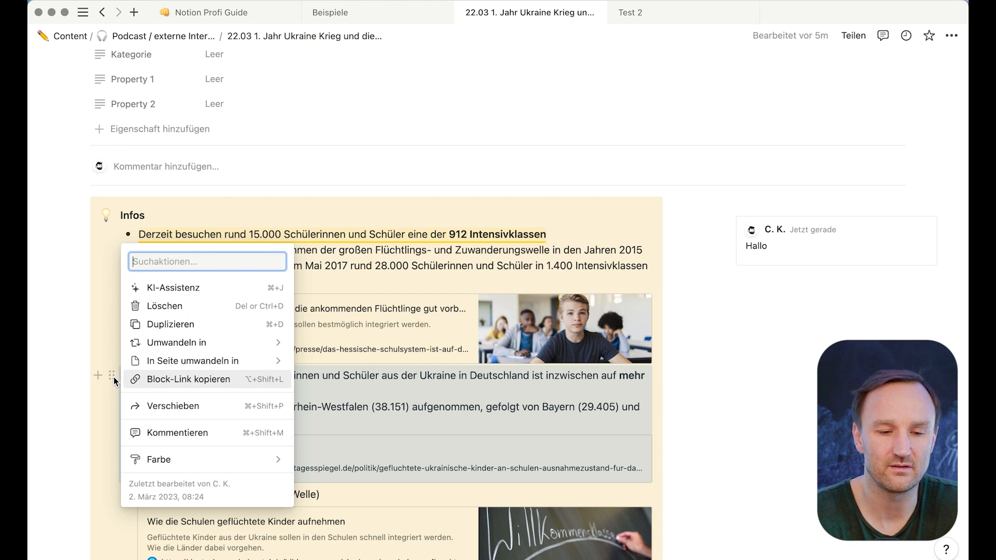
{"action": "key", "text": "Escape"}
{"action": "left_click", "coordinate": [112, 376]}
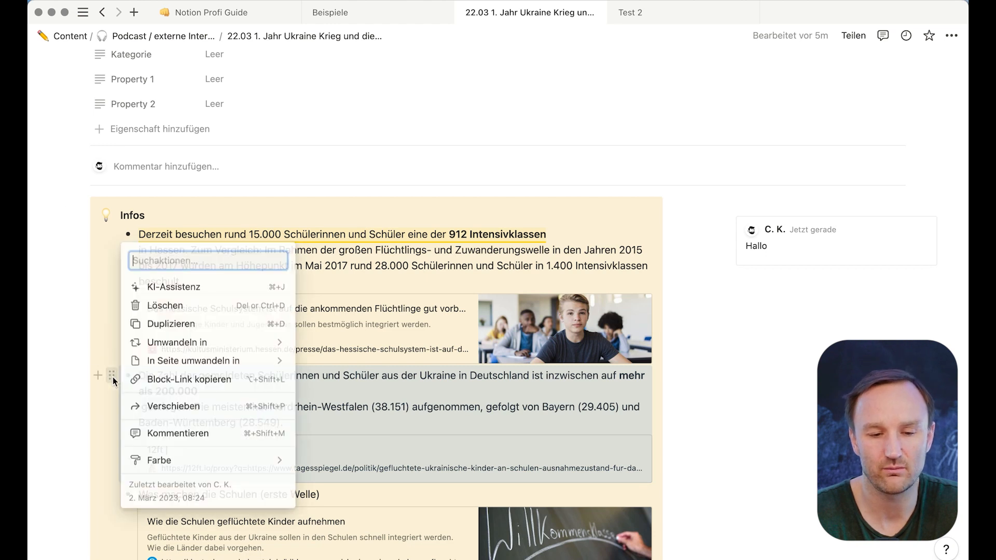
{"action": "left_click", "coordinate": [155, 432]}
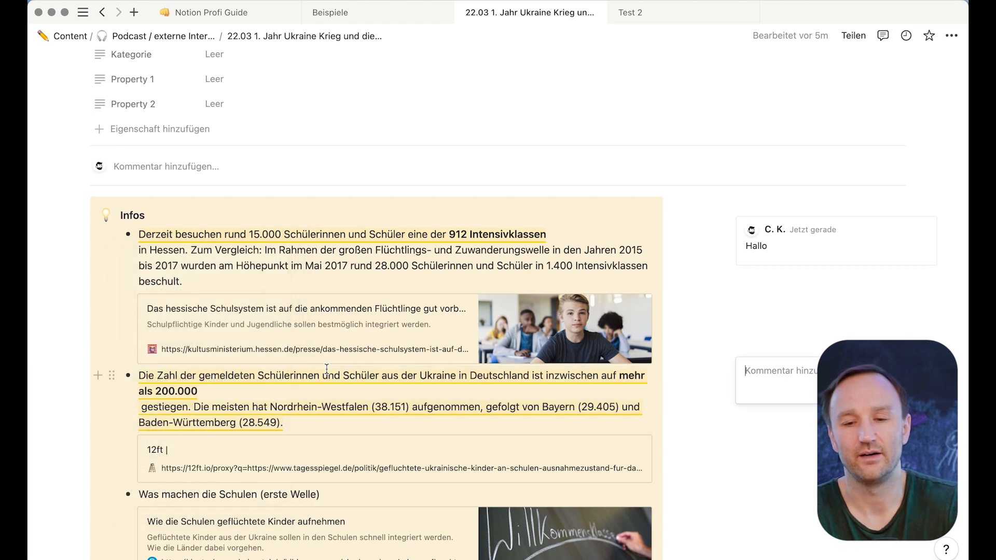
{"action": "type", "text": "Hallo"}
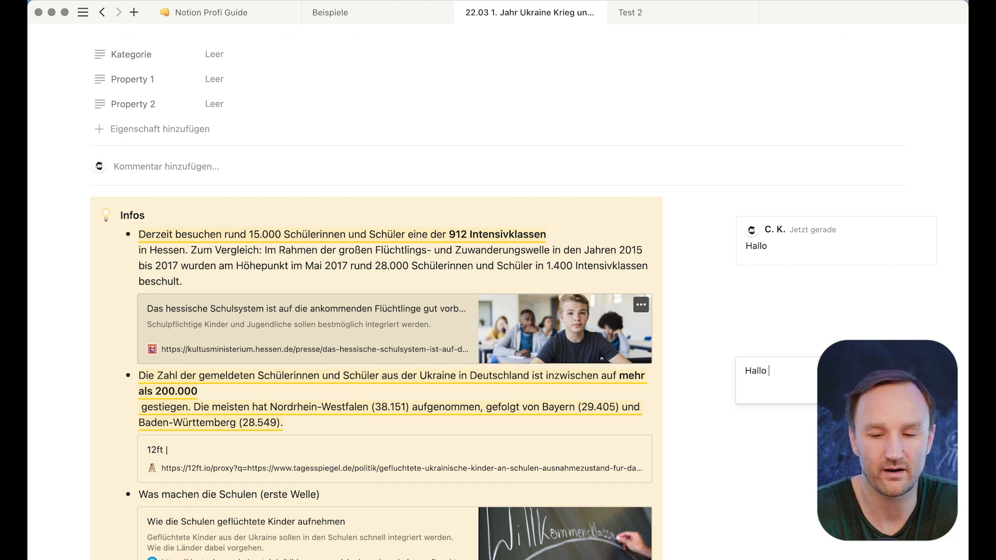
{"action": "type", "text": " 2"}
{"action": "key", "text": "Return"}
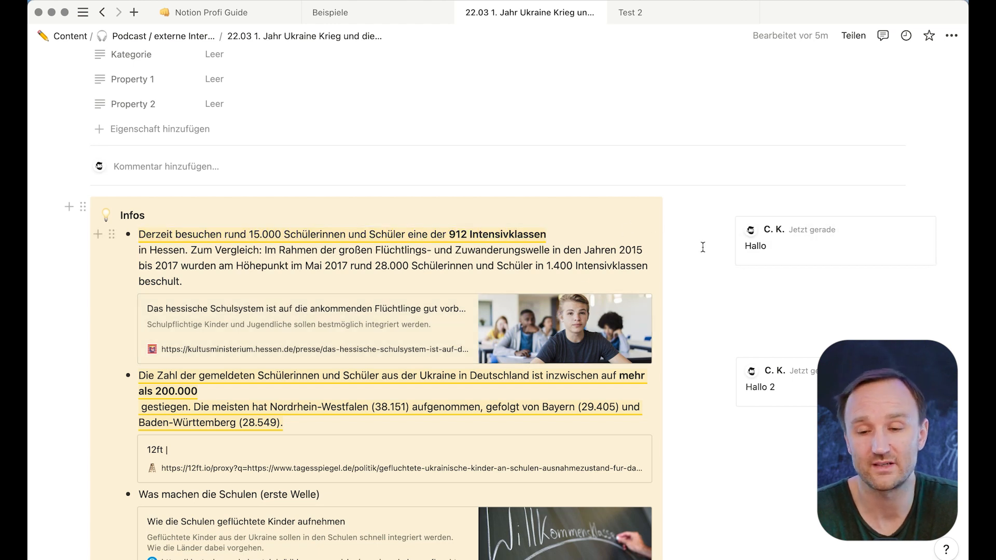
{"action": "left_click", "coordinate": [916, 230]}
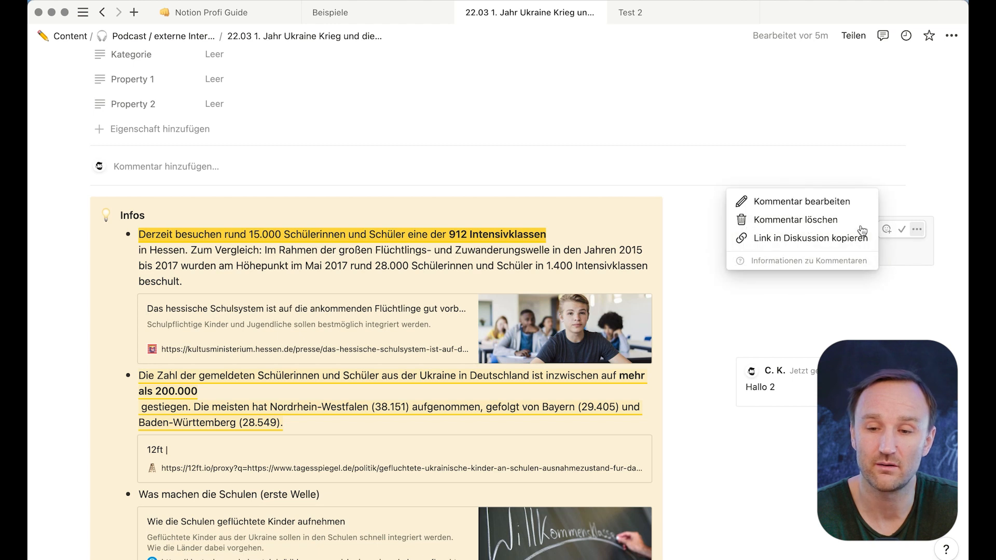
- Delete the 'Hallo' and 'Hallo 2' comments with Kommentar löschen, confirming each with Löschen
{"action": "left_click", "coordinate": [824, 219]}
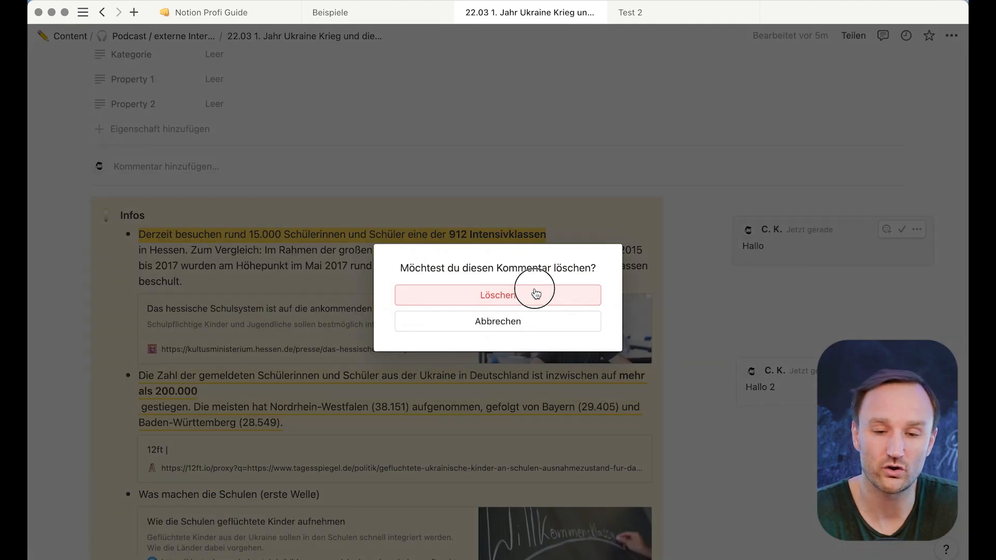
{"action": "left_click", "coordinate": [534, 293]}
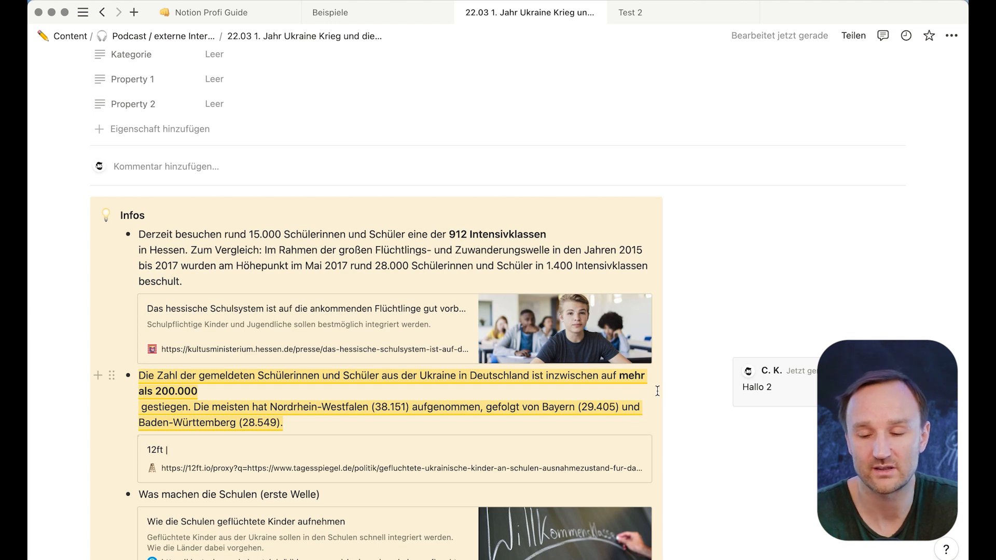
{"action": "left_click", "coordinate": [890, 370]}
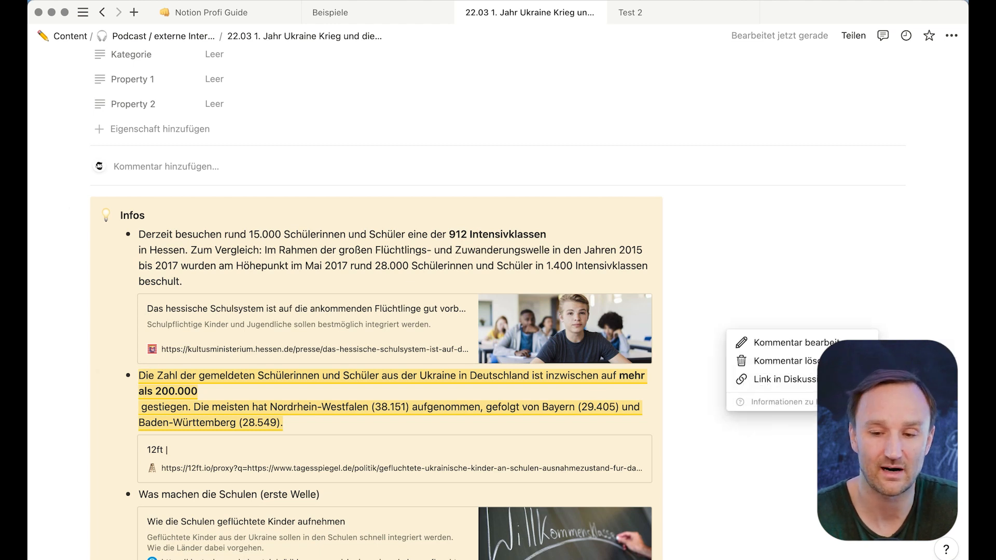
{"action": "left_click", "coordinate": [783, 360]}
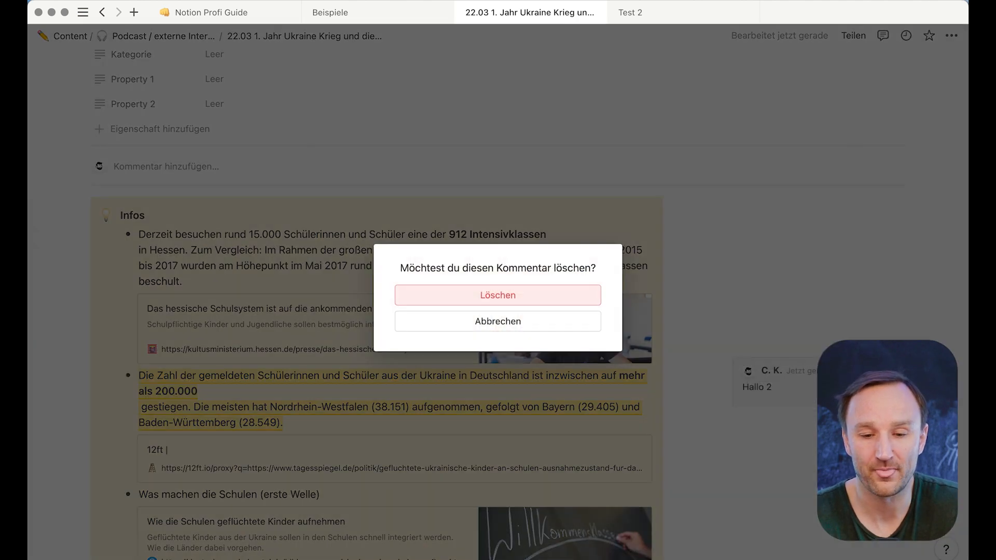
{"action": "left_click", "coordinate": [529, 294]}
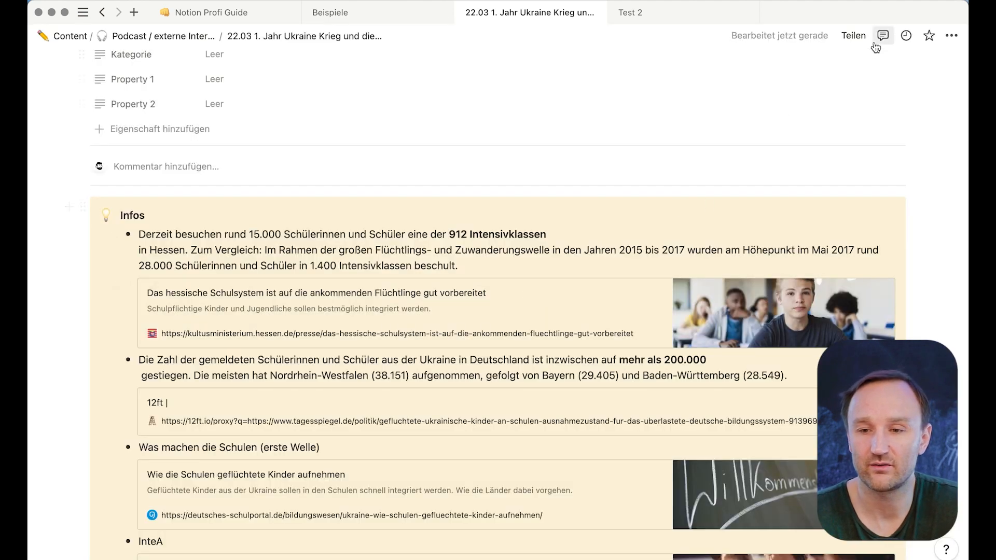
{"action": "left_click", "coordinate": [857, 36]}
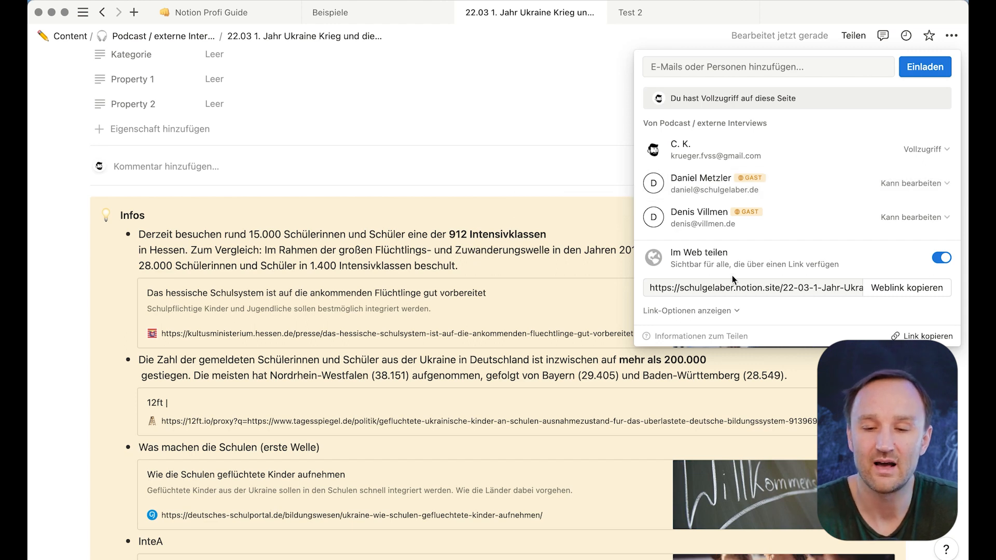
{"action": "left_click", "coordinate": [732, 311]}
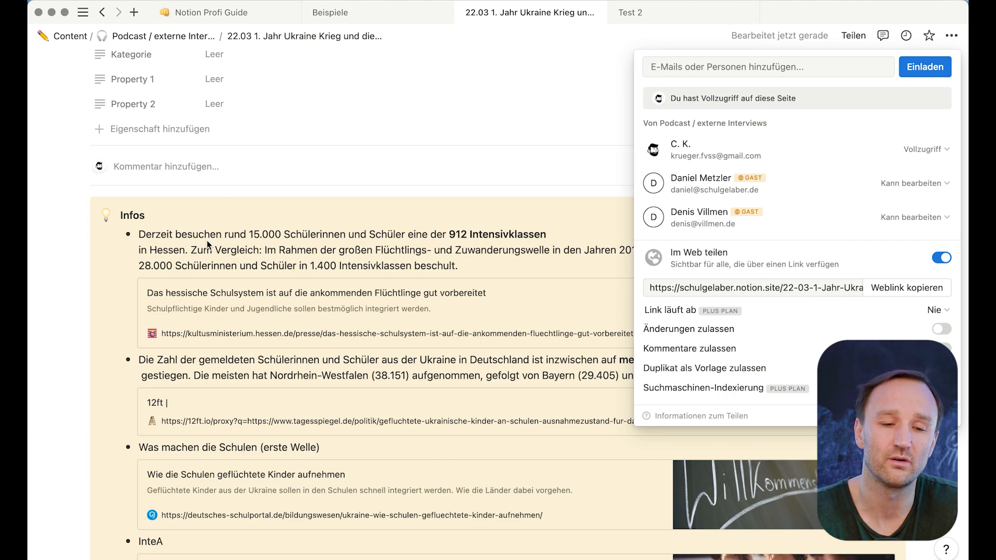
{"action": "left_click", "coordinate": [122, 237]}
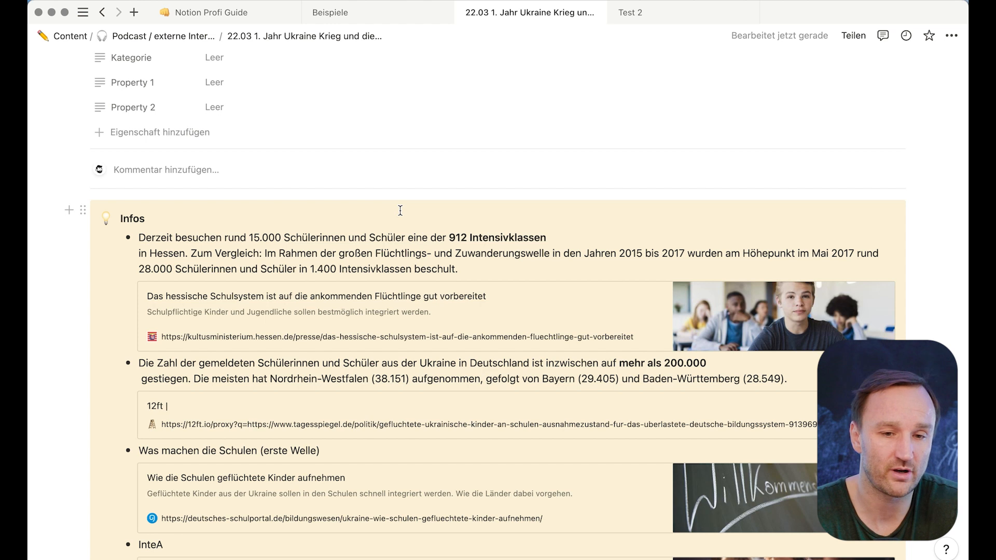
{"action": "left_click", "coordinate": [854, 37]}
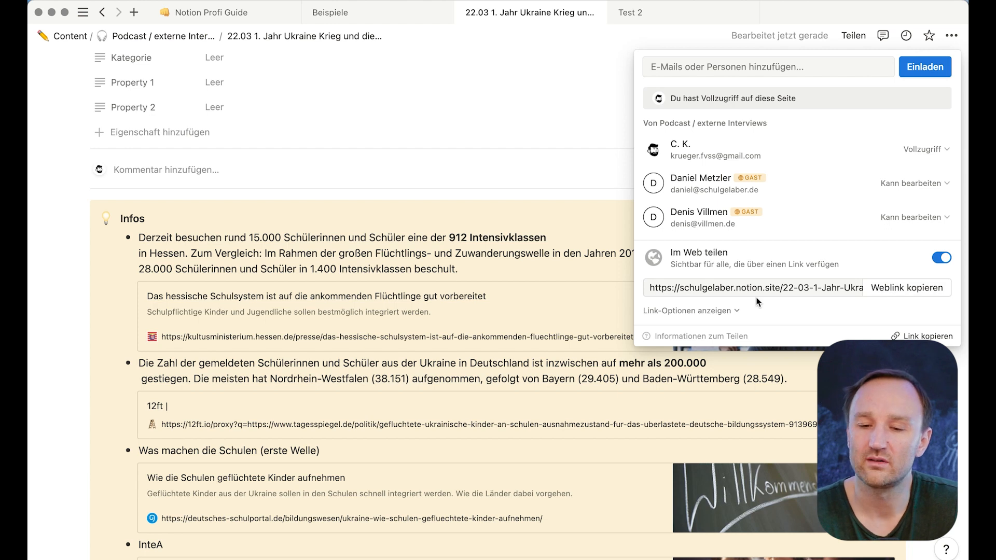
{"action": "left_click", "coordinate": [736, 310]}
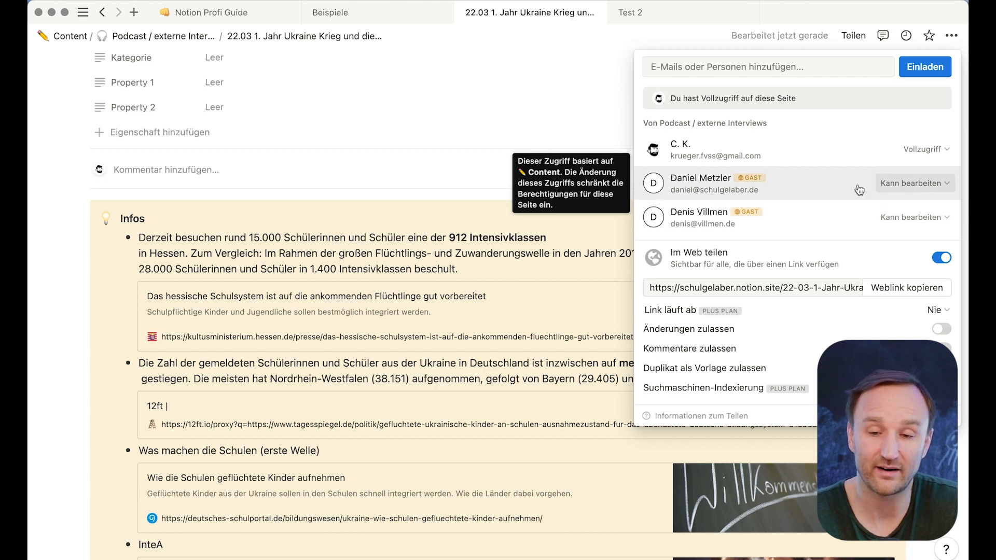
{"action": "left_click", "coordinate": [918, 185]}
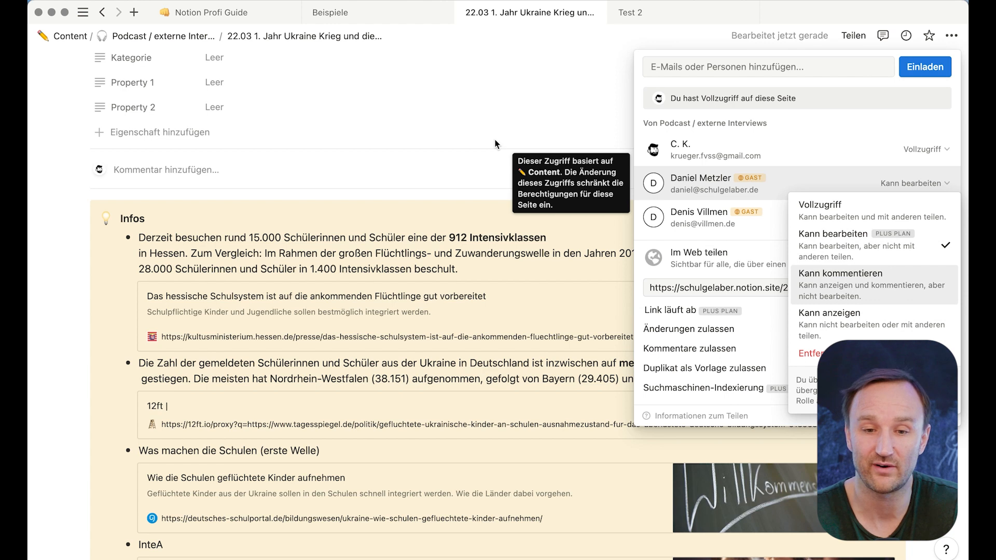
{"action": "left_click", "coordinate": [486, 123]}
{"action": "left_click", "coordinate": [440, 111]}
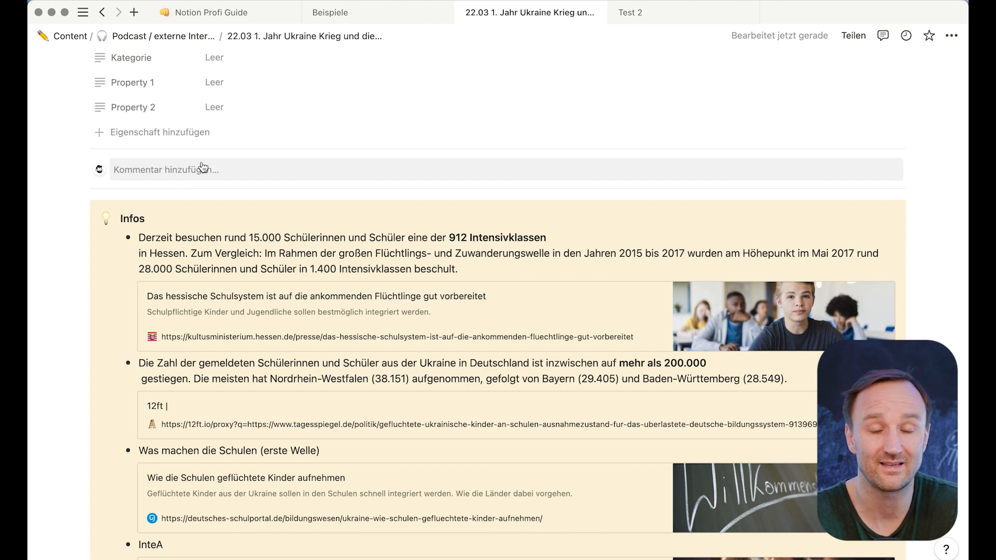
{"action": "mouse_move", "coordinate": [30, 134]}
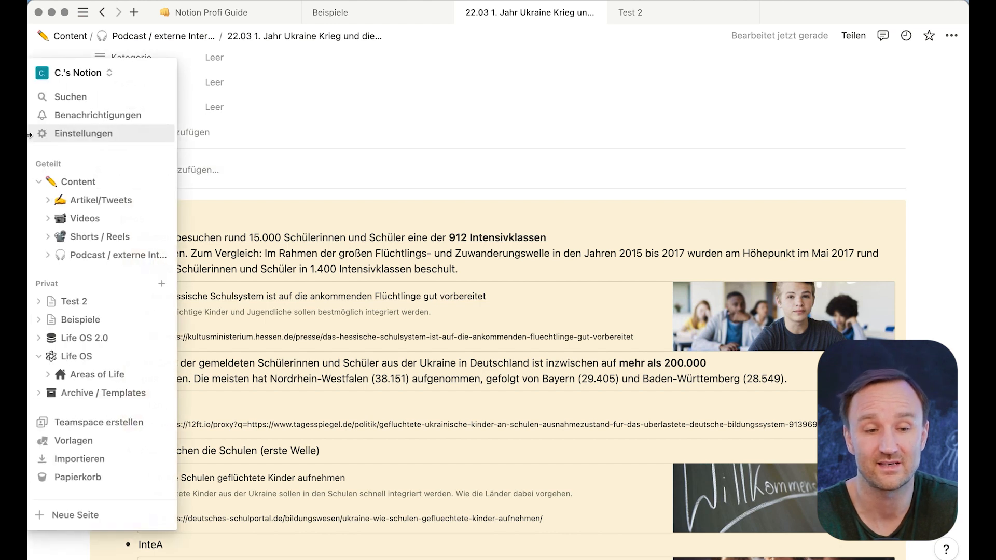
- Open Einstellungen on Mitglieder and view the role options for the Workspace-Besitzer/-in
{"action": "left_click", "coordinate": [91, 135]}
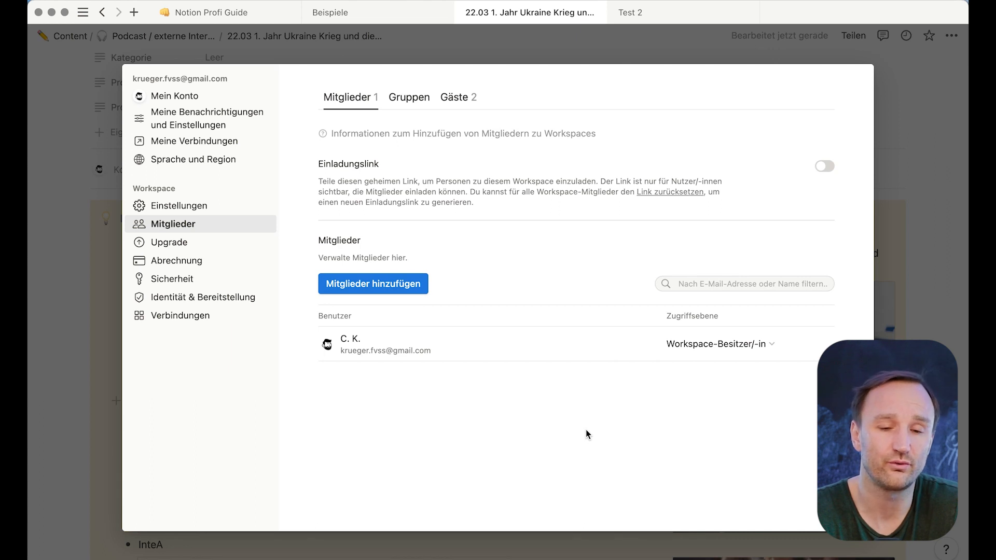
{"action": "left_click", "coordinate": [769, 345]}
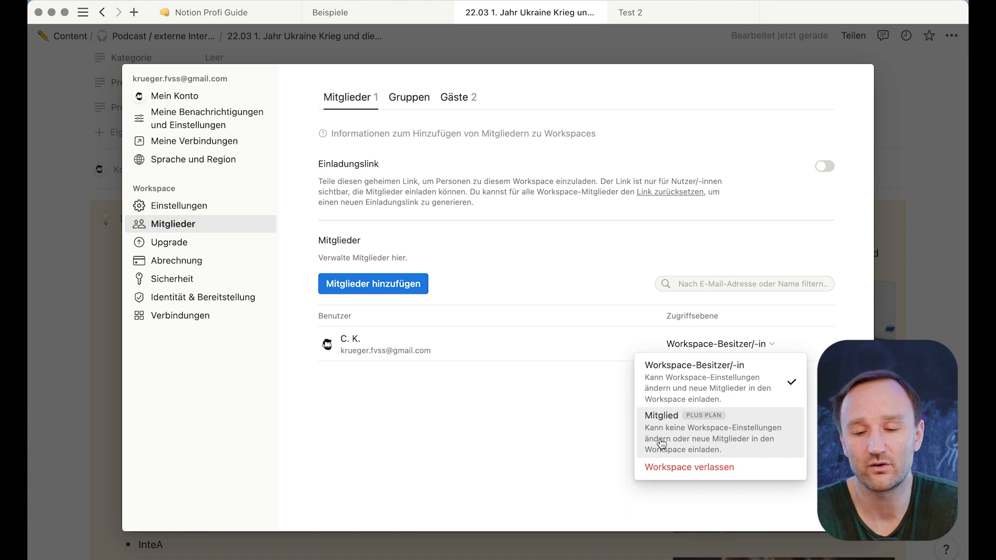
{"action": "mouse_move", "coordinate": [695, 442]}
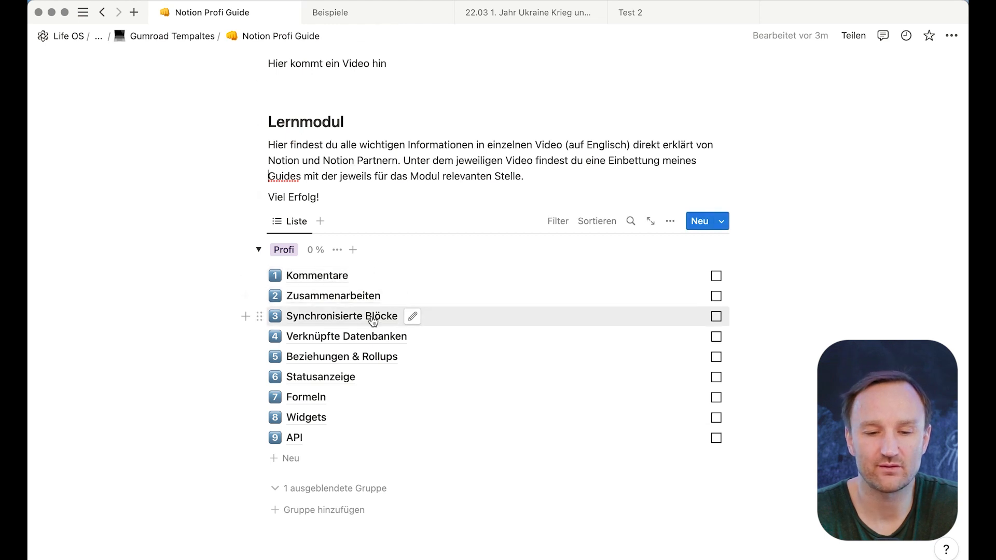
- Switch to the Beispiele tab holding the Beziehungen und Rollup subpage
{"action": "left_click", "coordinate": [388, 16]}
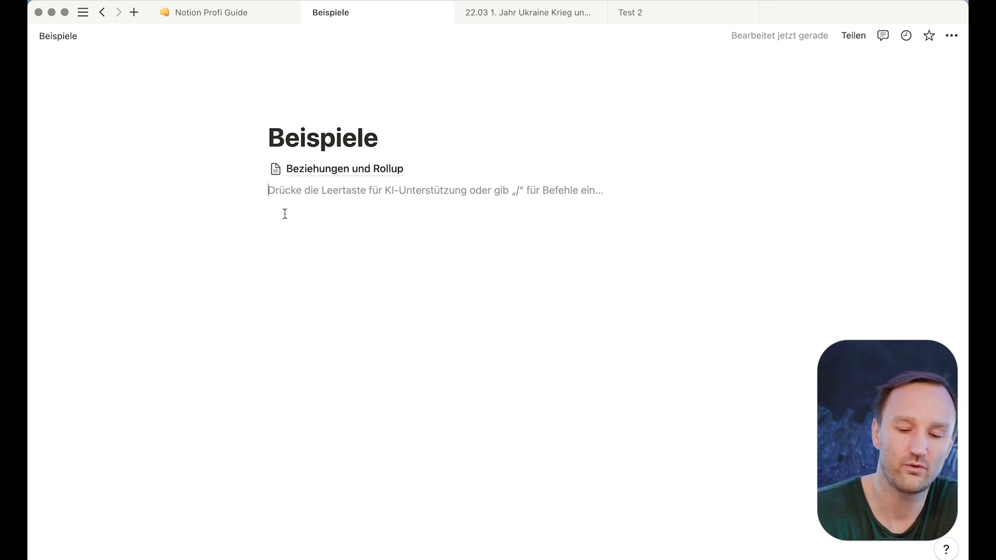
- Insert a synced block via /sy with the lines Aufgabe 1, Aufgabe 2 and Aufgabe 3
{"action": "type", "text": "/sy"}
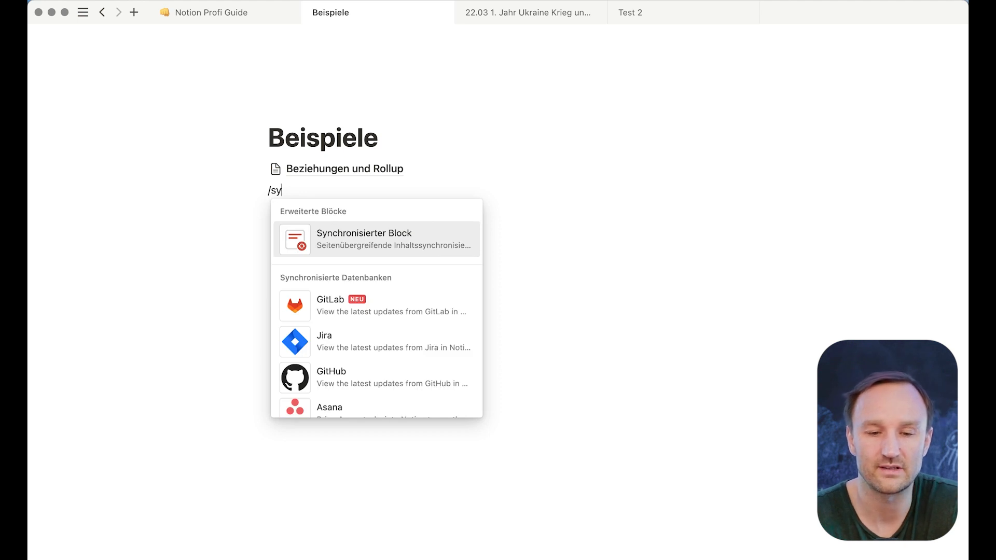
{"action": "left_click", "coordinate": [352, 244]}
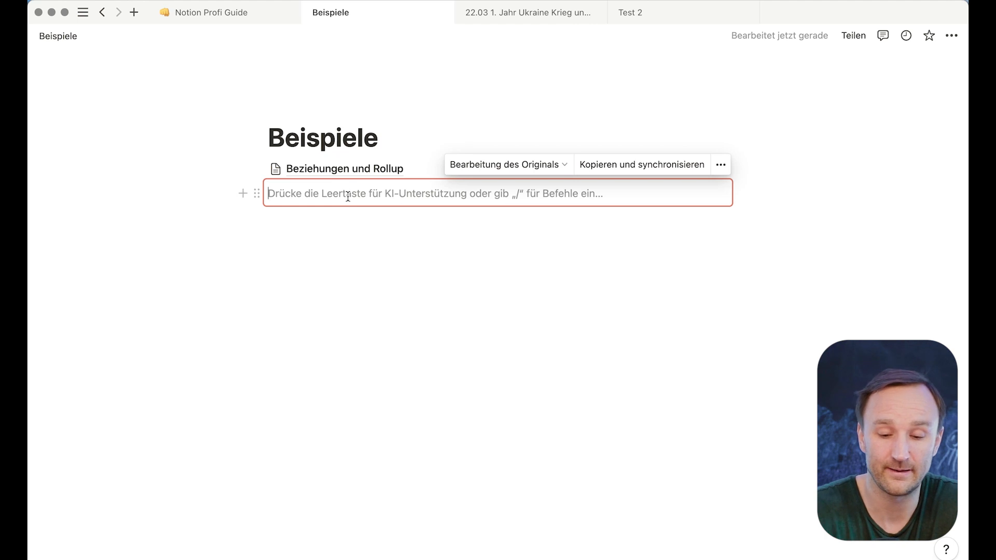
{"action": "type", "text": "Au"}
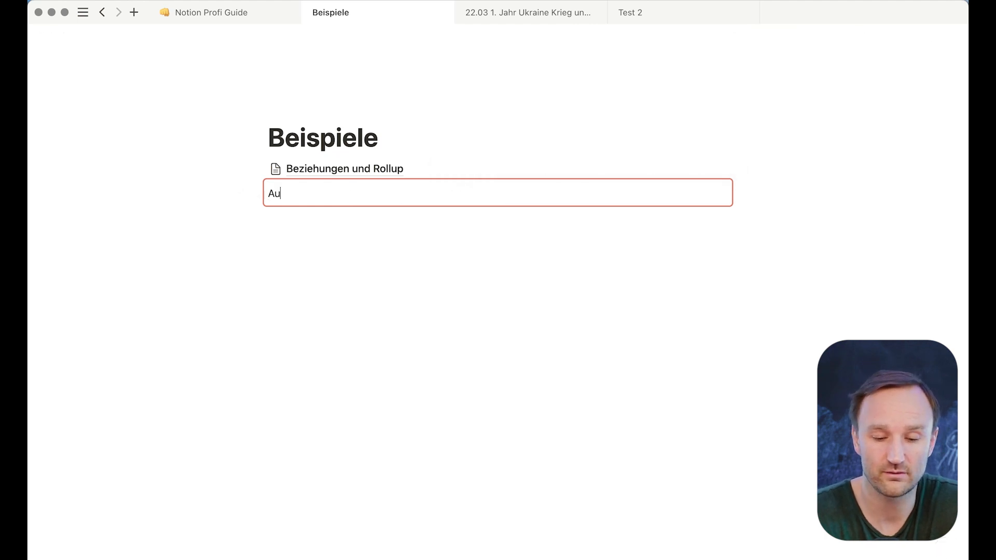
{"action": "type", "text": "fgabe 1"}
{"action": "key", "text": "Return"}
{"action": "type", "text": "Aufgabe 2"}
{"action": "key", "text": "Return"}
{"action": "type", "text": "A"}
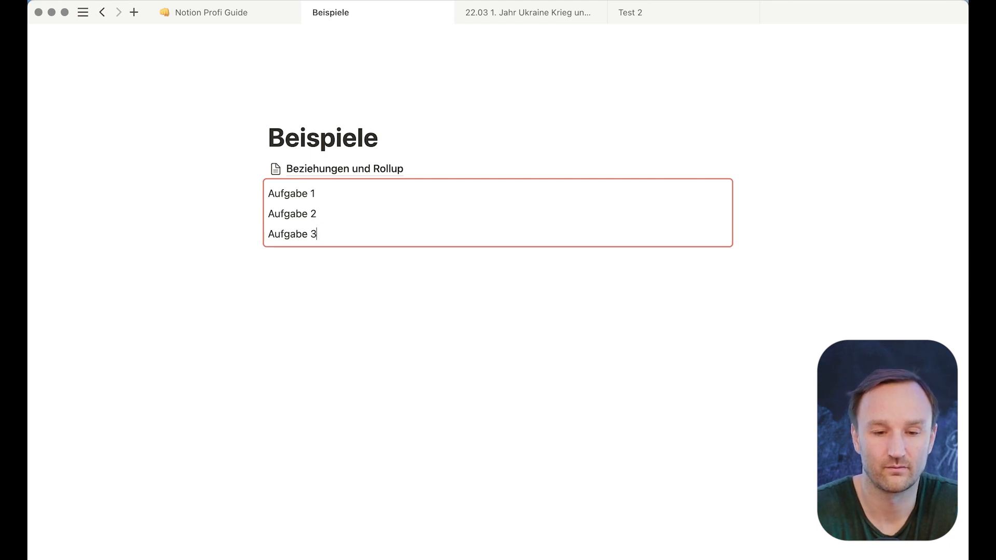
- Convert the three Aufgabe lines into a to-do list with Umwandeln in > To-do-Liste
{"action": "left_click_drag", "start_coordinate": [328, 238], "coordinate": [265, 196]}
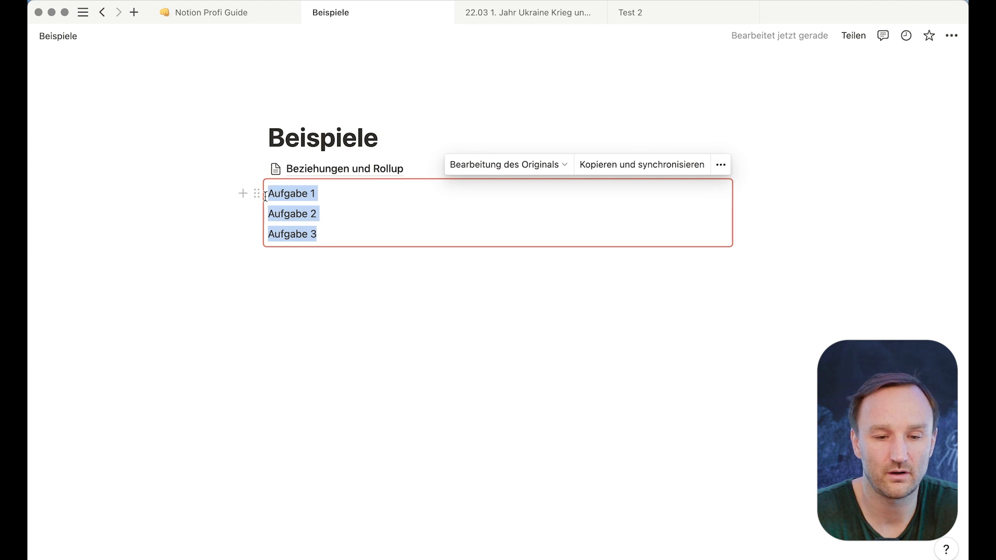
{"action": "left_click", "coordinate": [256, 195]}
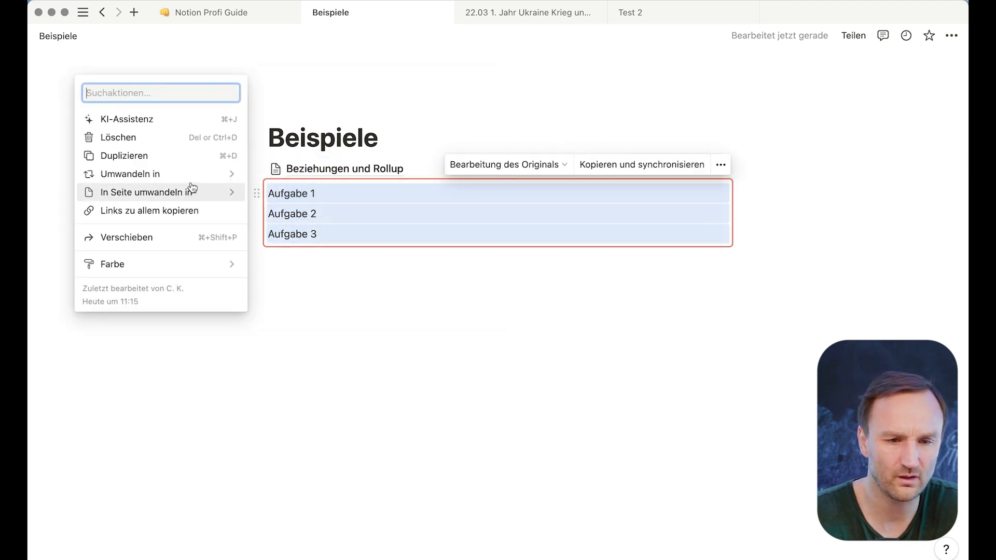
{"action": "mouse_move", "coordinate": [185, 179]}
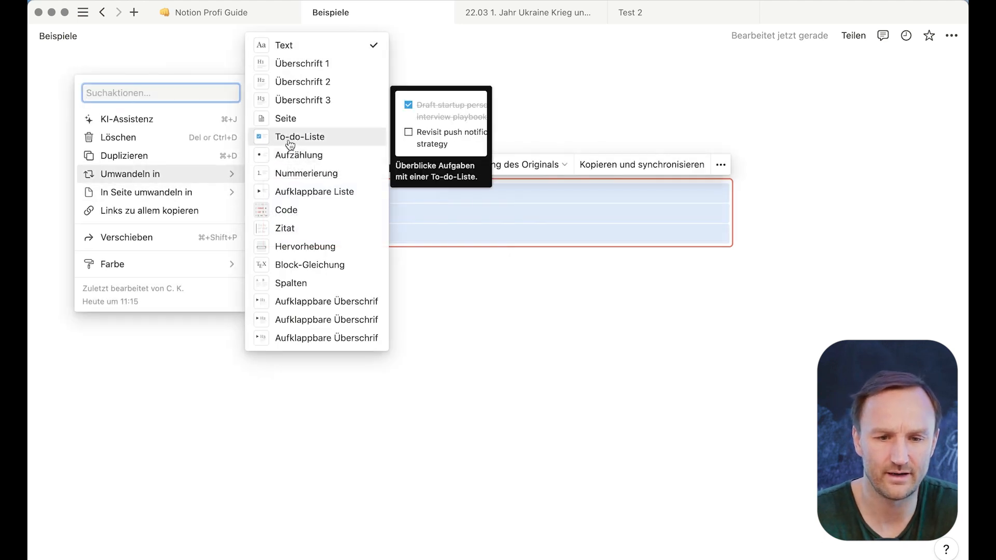
{"action": "left_click", "coordinate": [290, 144]}
{"action": "left_click", "coordinate": [362, 227]}
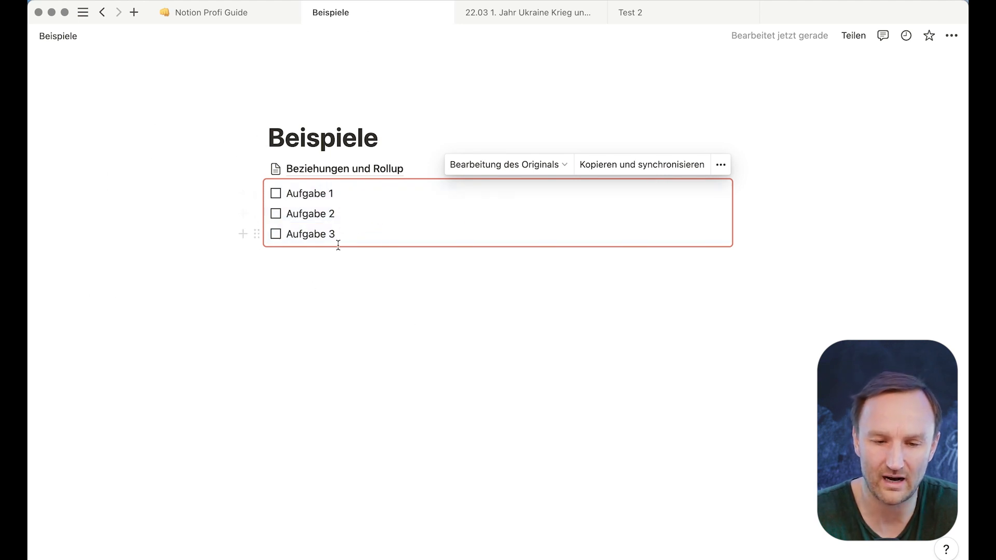
{"action": "left_click", "coordinate": [502, 275]}
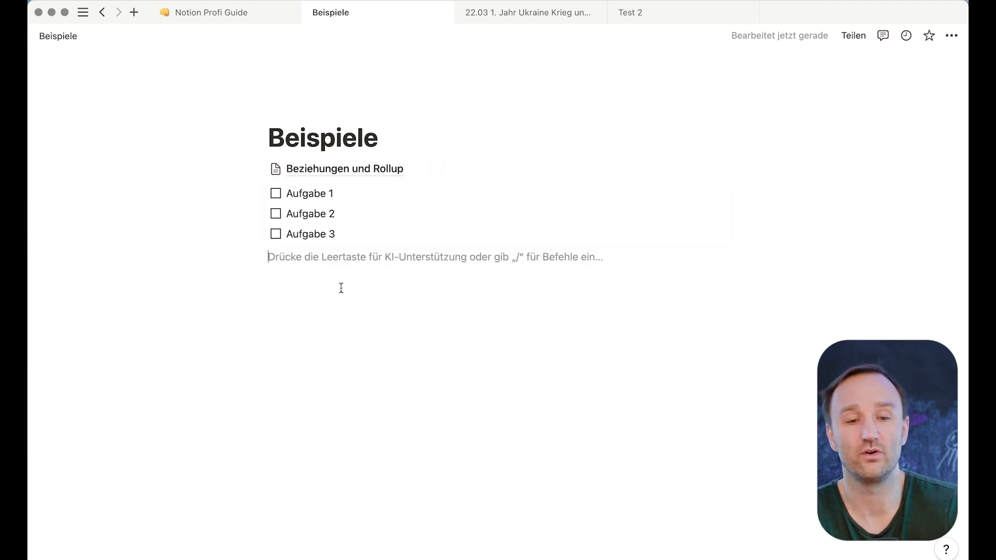
- Add an Aufgabe 4 line below the block and convert it into a to-do item
{"action": "type", "text": "Aufgabe 4"}
{"action": "key", "text": "Return"}
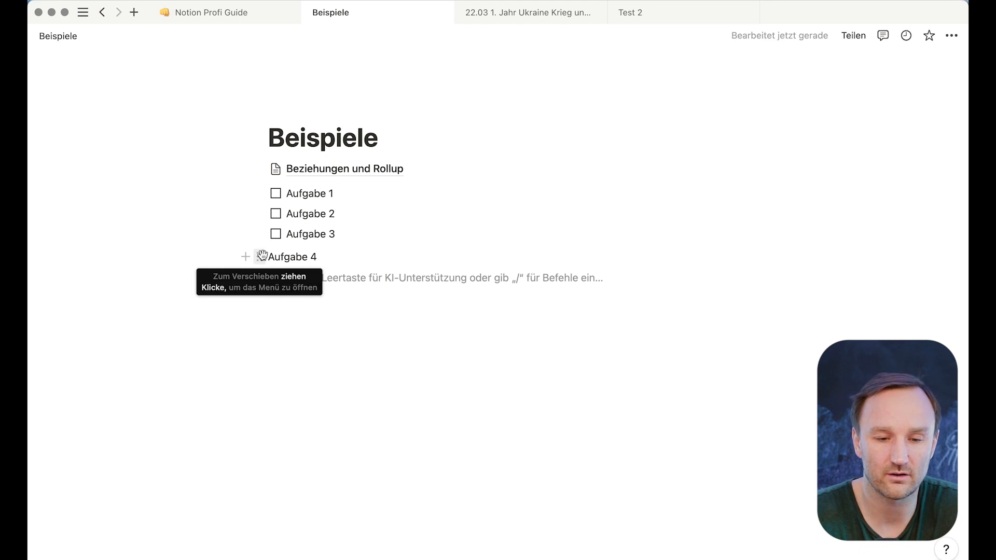
{"action": "left_click", "coordinate": [260, 257]}
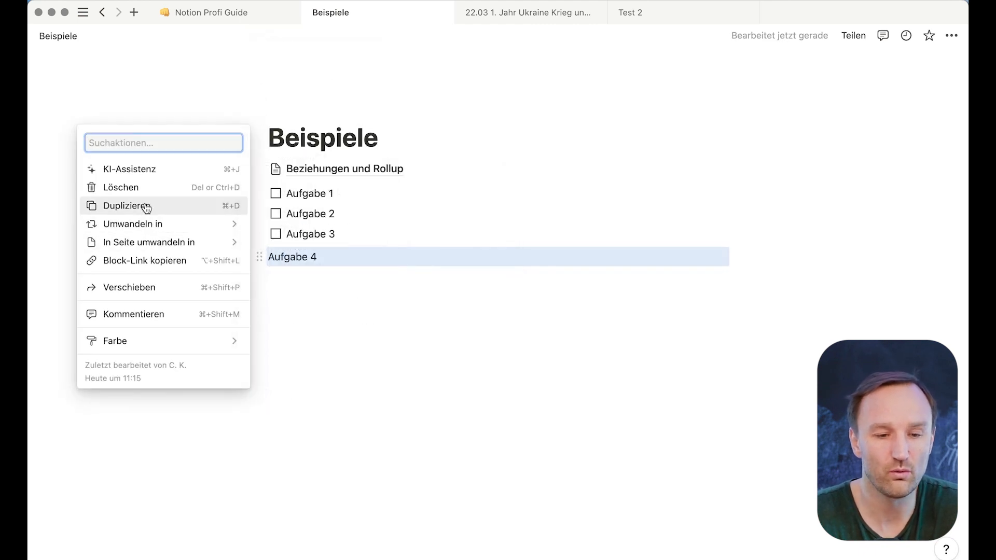
{"action": "mouse_move", "coordinate": [168, 227]}
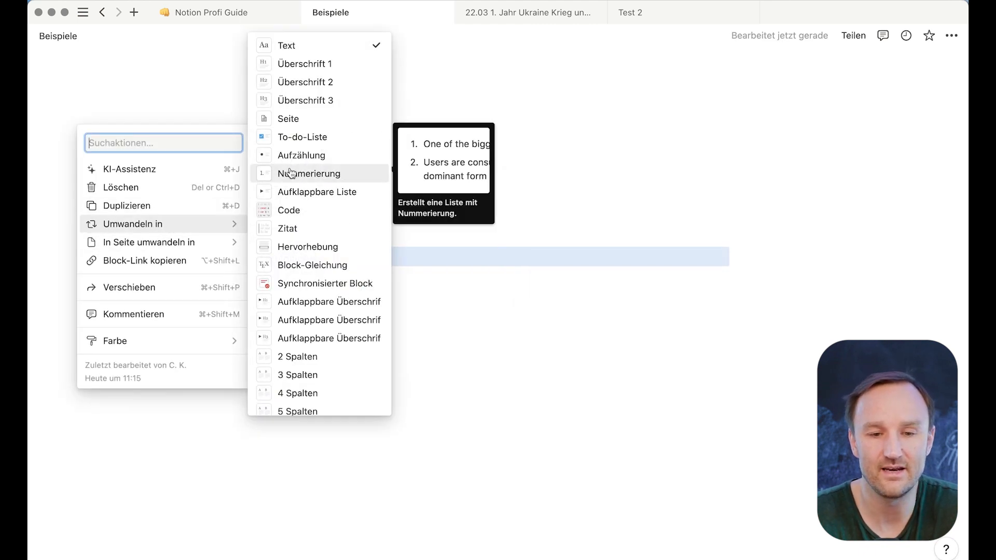
{"action": "left_click", "coordinate": [302, 137]}
{"action": "left_click", "coordinate": [331, 286]}
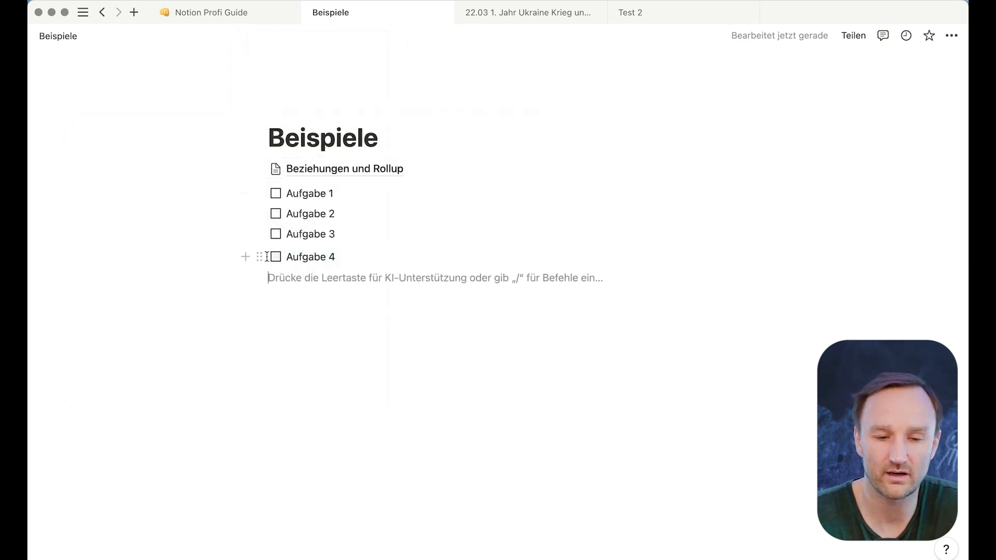
- Drag the Aufgabe 4 to-do into the synced block beneath Aufgabe 3
{"action": "left_click_drag", "start_coordinate": [259, 257], "coordinate": [276, 238]}
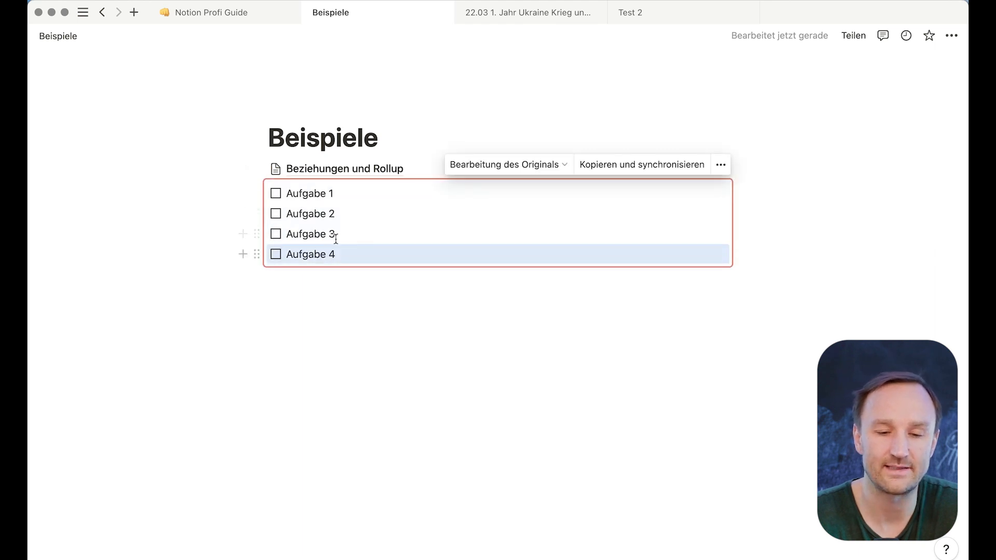
{"action": "left_click", "coordinate": [285, 339]}
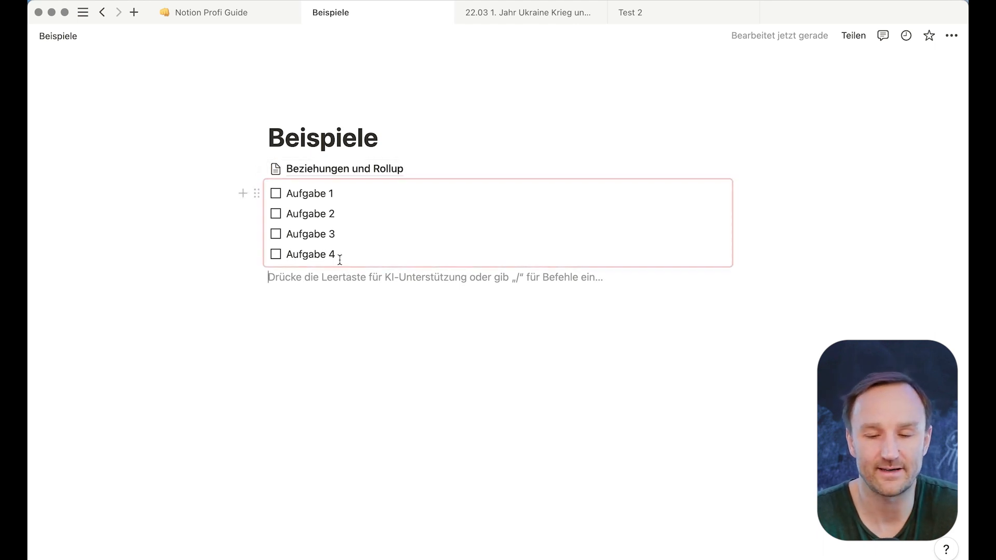
{"action": "left_click", "coordinate": [601, 213]}
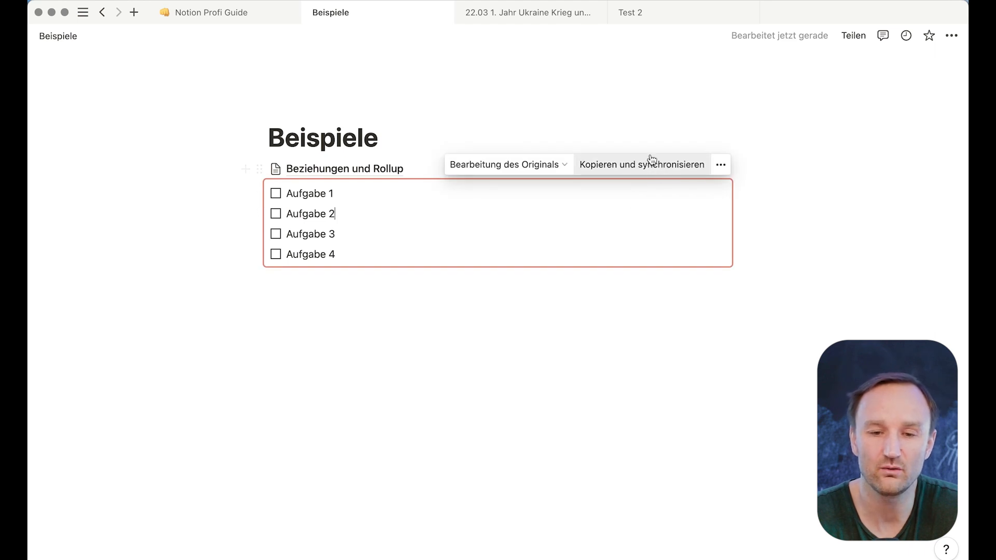
- Copy the block with Kopieren und synchronisieren and paste it onto the Test 2 page
{"action": "left_click", "coordinate": [630, 166]}
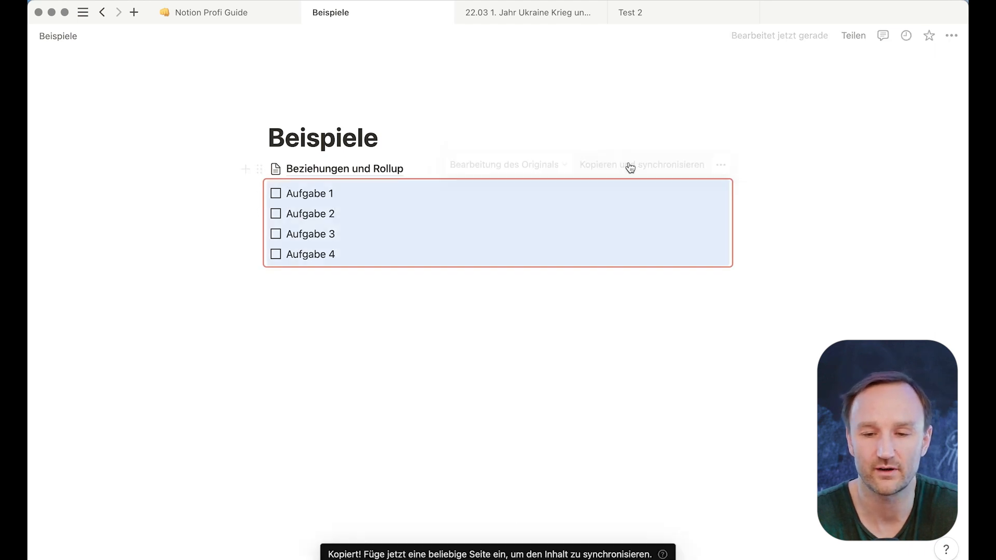
{"action": "left_click", "coordinate": [666, 19]}
{"action": "key", "text": "super+v"}
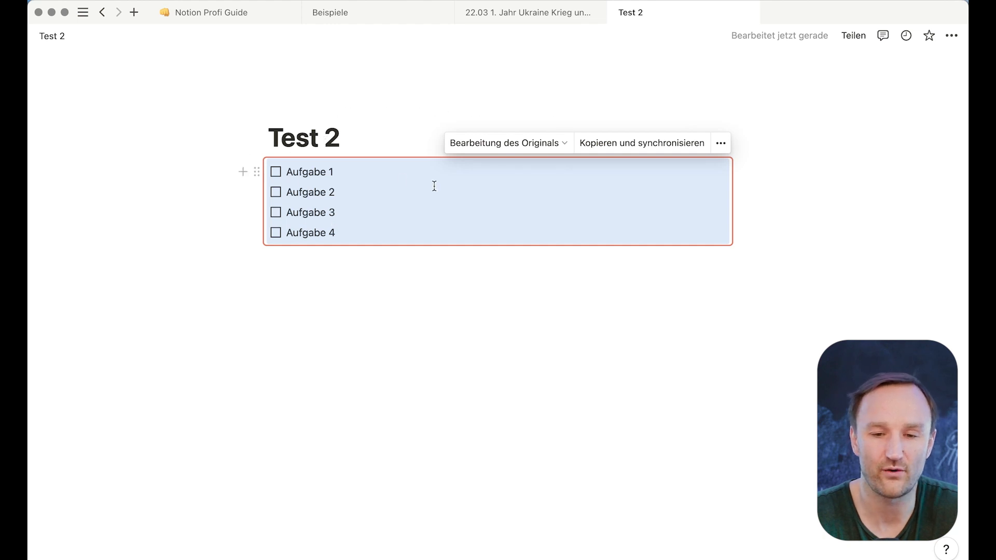
- Check the original's location and the pages sharing the synced block, then return to Test 2
{"action": "left_click", "coordinate": [555, 143]}
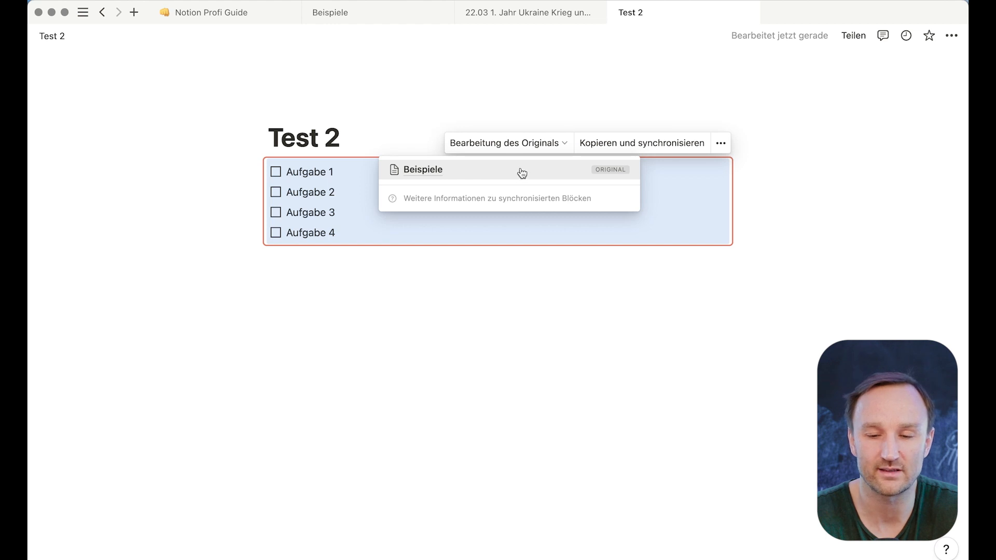
{"action": "left_click", "coordinate": [538, 288]}
{"action": "left_click", "coordinate": [365, 17]}
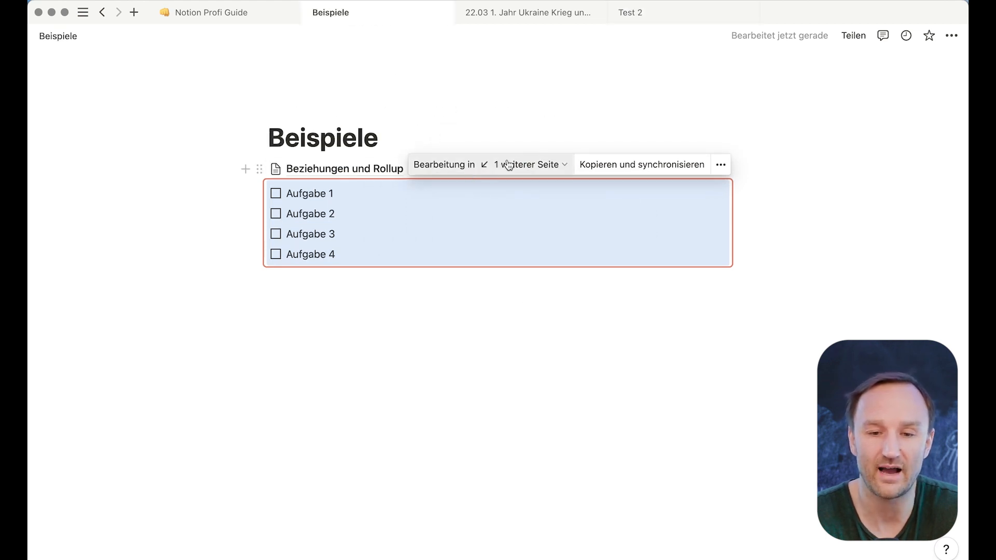
{"action": "left_click", "coordinate": [524, 164]}
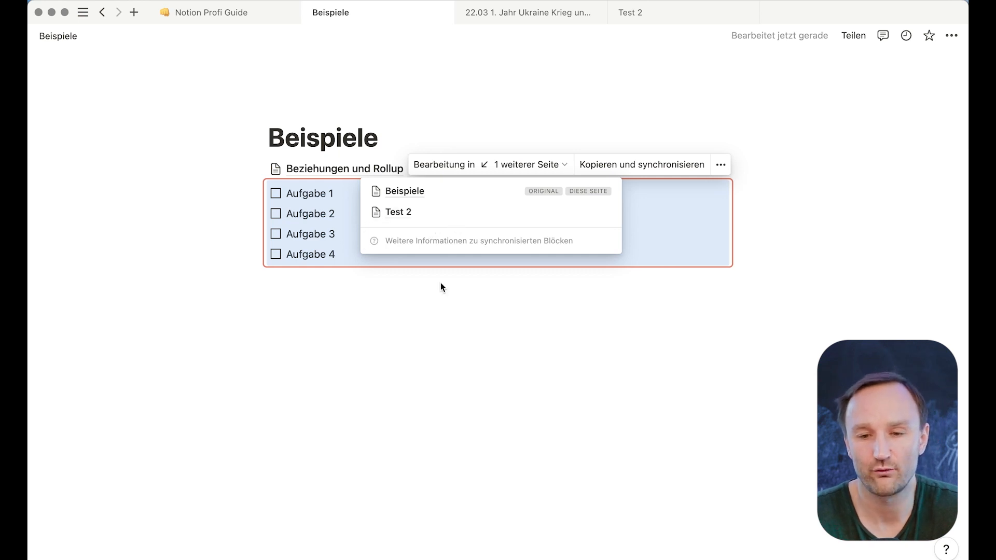
{"action": "left_click", "coordinate": [411, 323]}
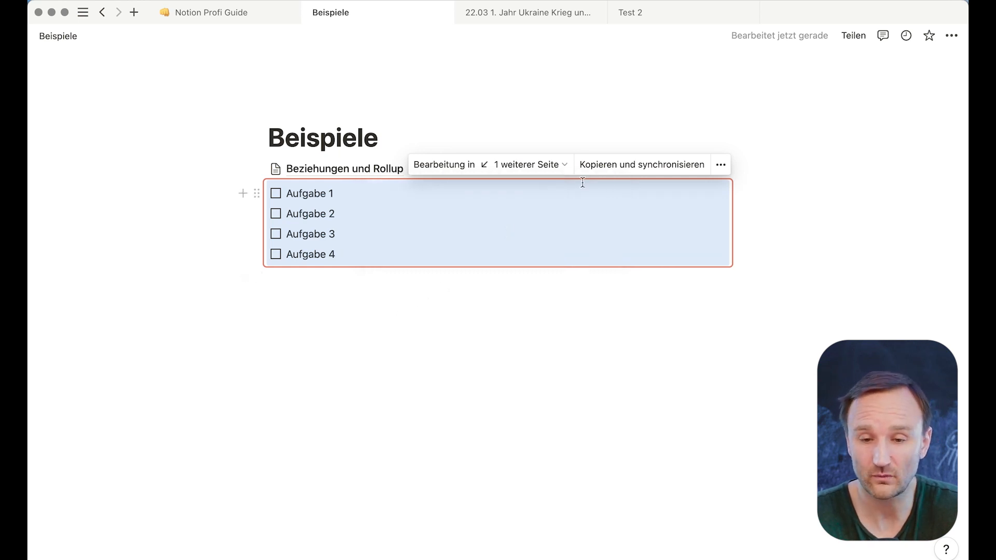
{"action": "left_click", "coordinate": [658, 14]}
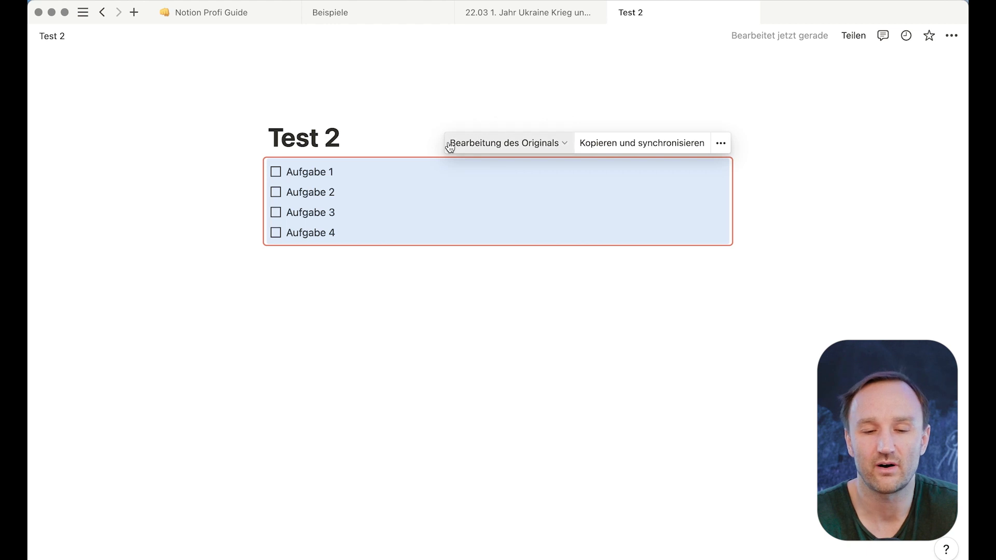
- Check off Aufgabe 4 on Test 2 and Aufgabe 1 on Beispiele, confirming both pages match
{"action": "left_click", "coordinate": [276, 234]}
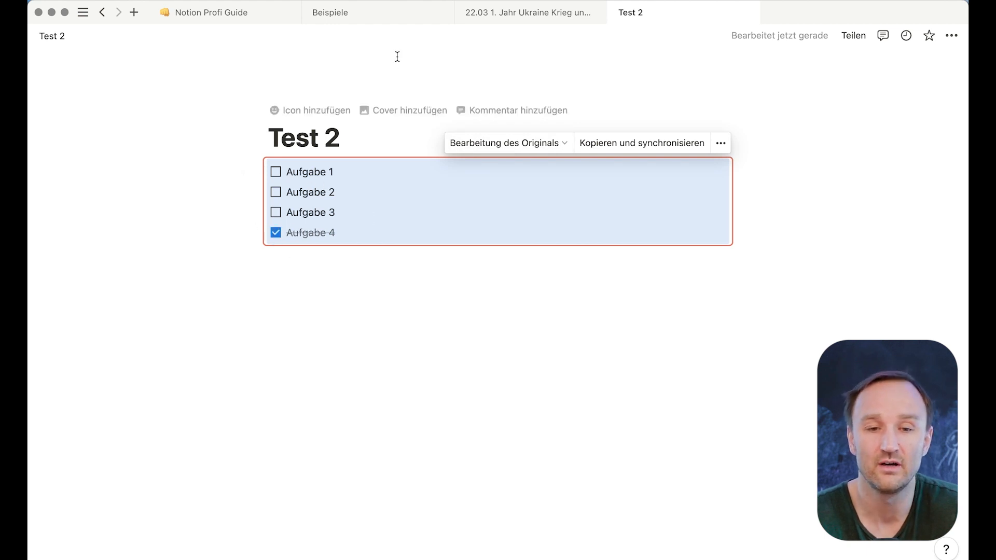
{"action": "left_click", "coordinate": [369, 14]}
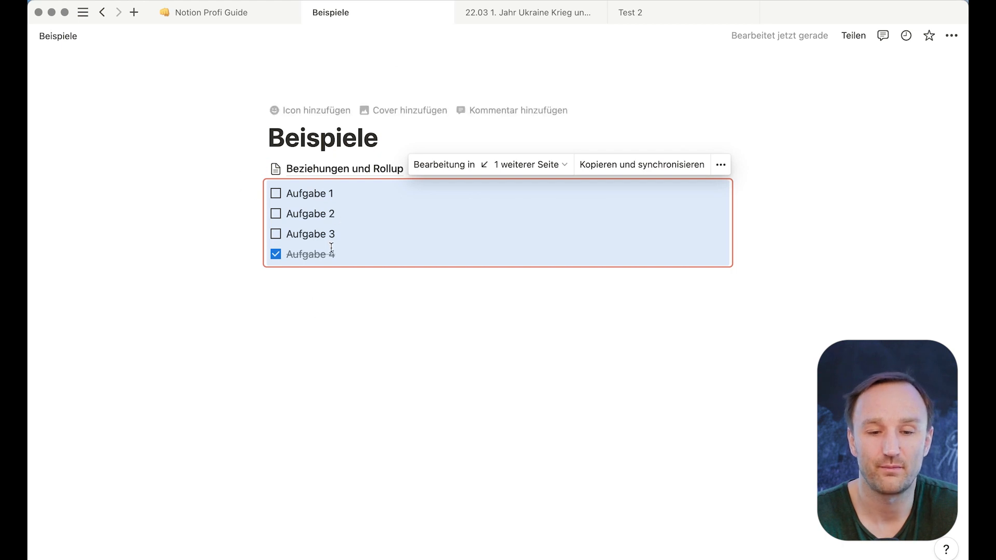
{"action": "left_click", "coordinate": [317, 324]}
{"action": "left_click", "coordinate": [275, 196]}
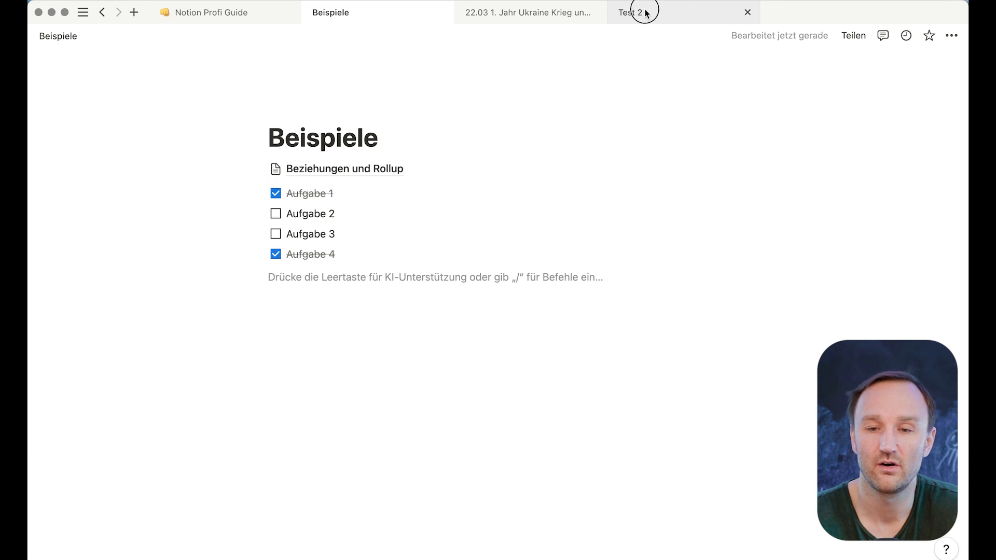
{"action": "left_click", "coordinate": [644, 11]}
{"action": "left_click", "coordinate": [315, 286]}
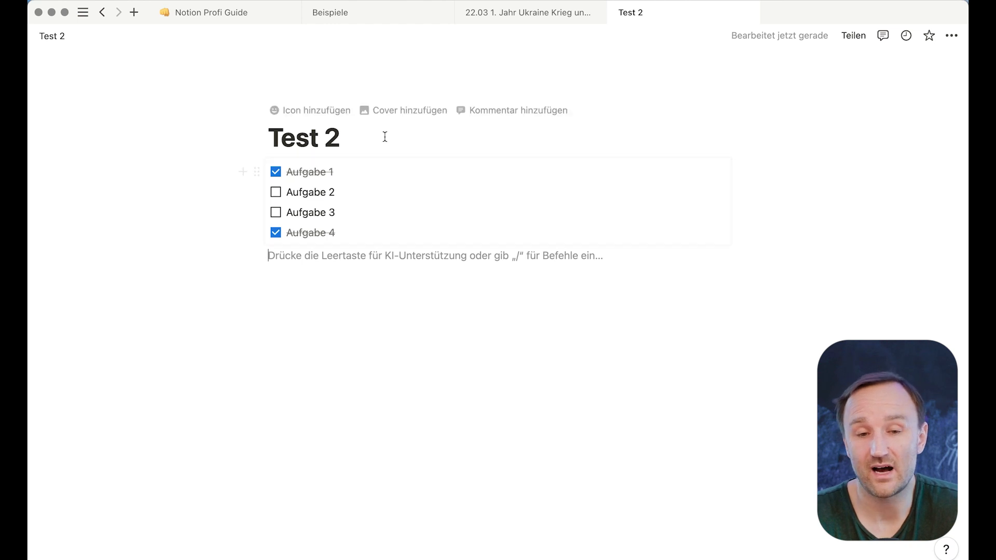
{"action": "left_click", "coordinate": [400, 13]}
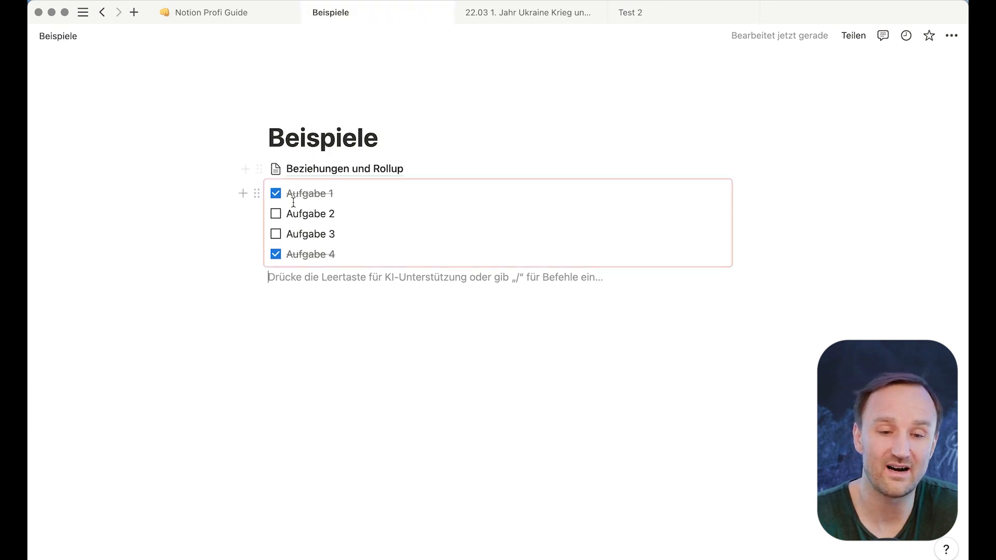
{"action": "left_click", "coordinate": [256, 190]}
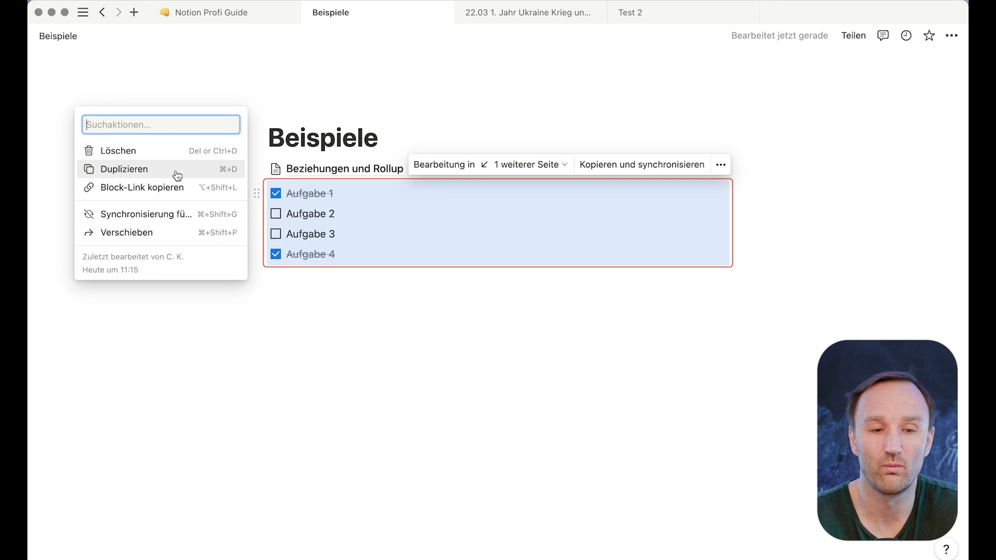
{"action": "left_click", "coordinate": [720, 165]}
{"action": "left_click", "coordinate": [720, 165]}
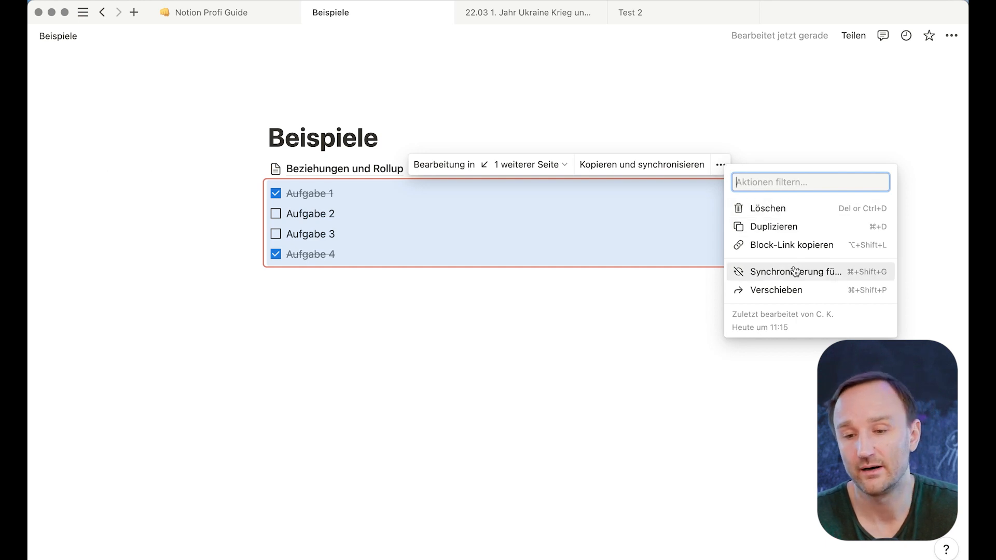
{"action": "left_click", "coordinate": [511, 231]}
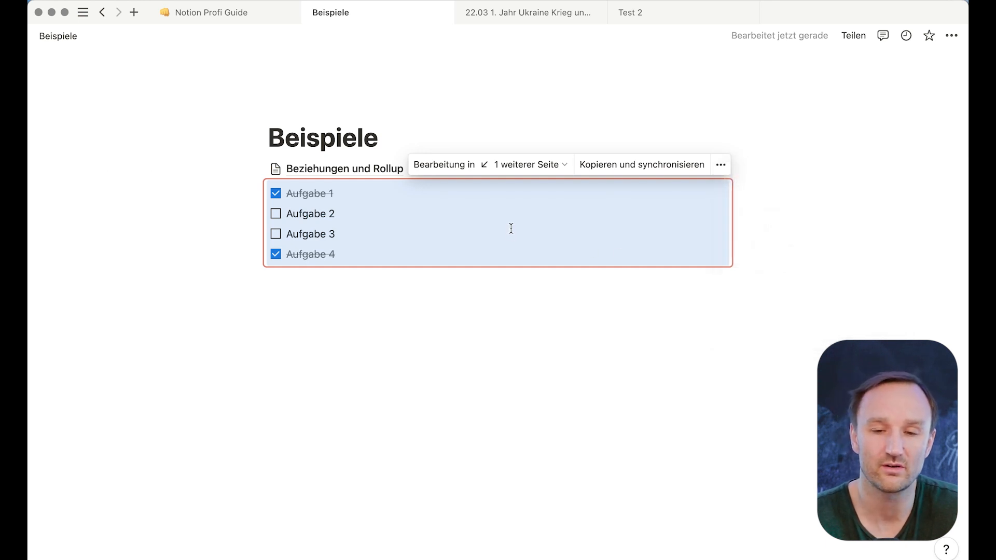
{"action": "left_click", "coordinate": [643, 4]}
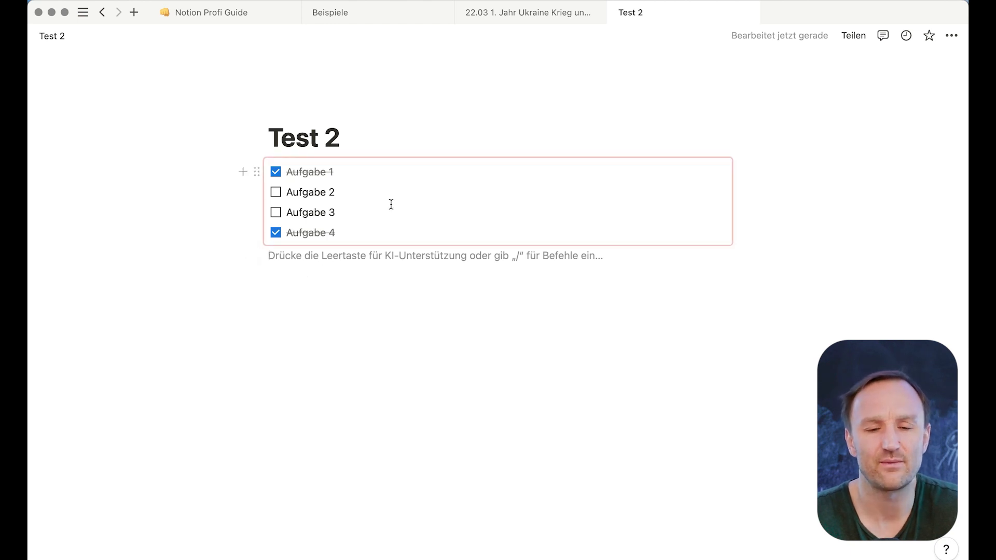
{"action": "left_click", "coordinate": [404, 15]}
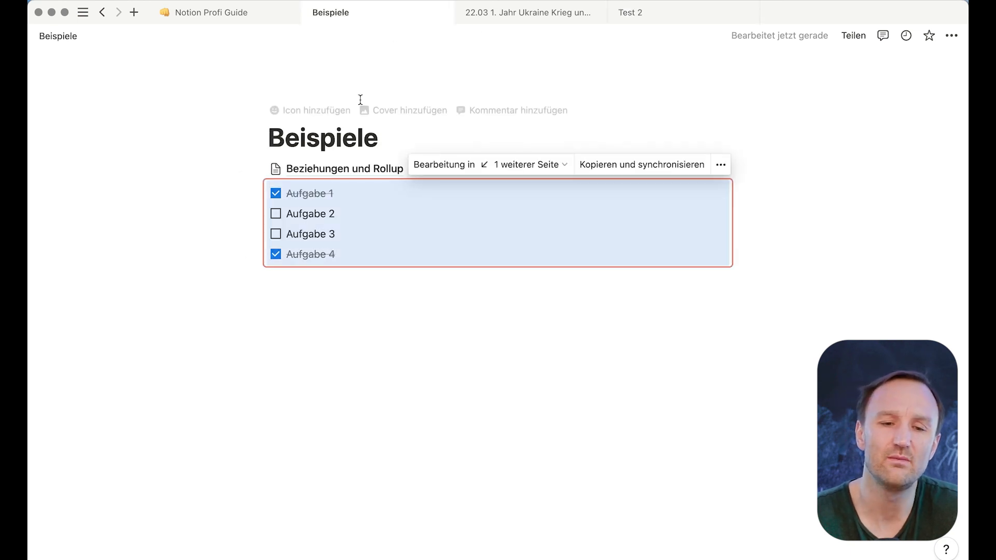
{"action": "left_click", "coordinate": [342, 206]}
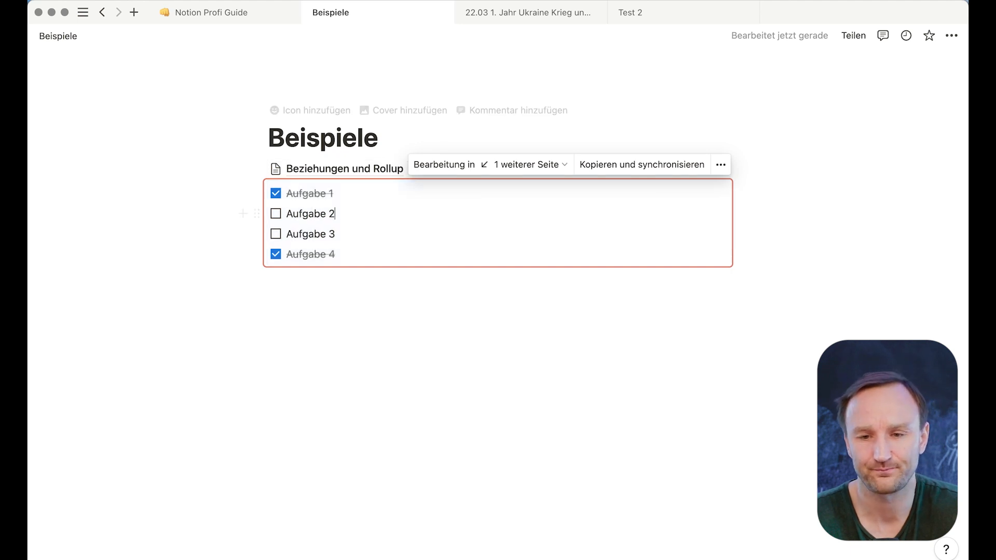
{"action": "left_click", "coordinate": [662, 13]}
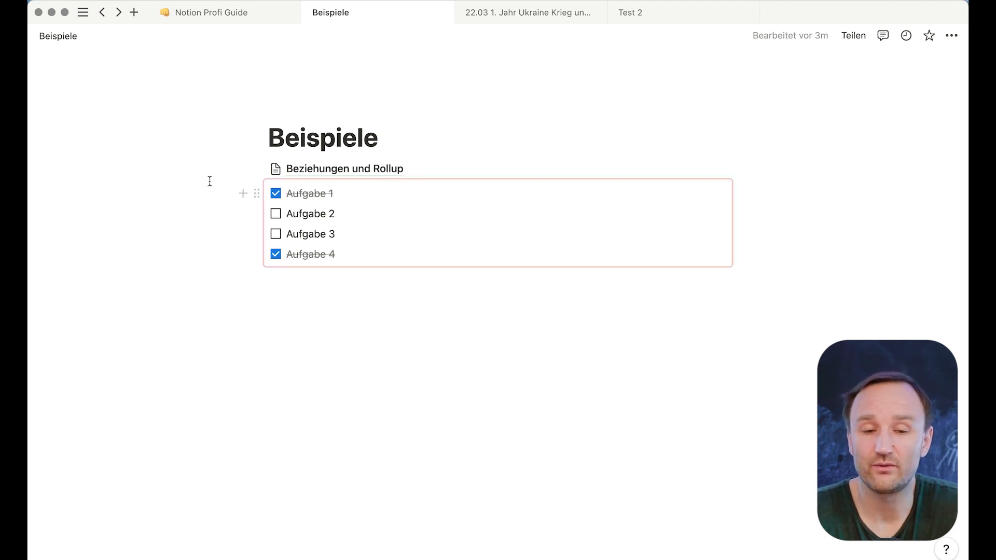
{"action": "left_click", "coordinate": [356, 173]}
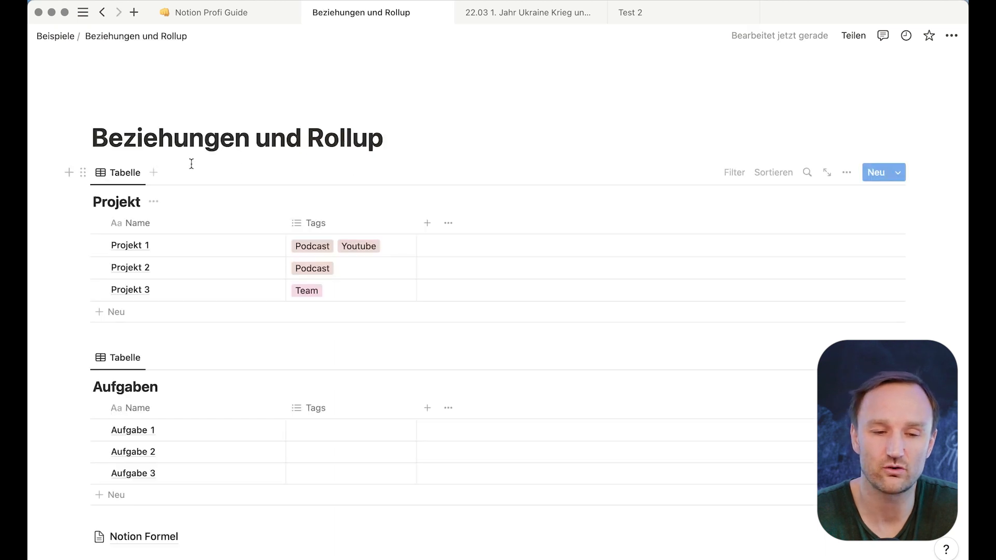
- Copy the Projekt table's link via Link kopieren in its block menu, then go to Test 2
{"action": "mouse_move", "coordinate": [41, 321]}
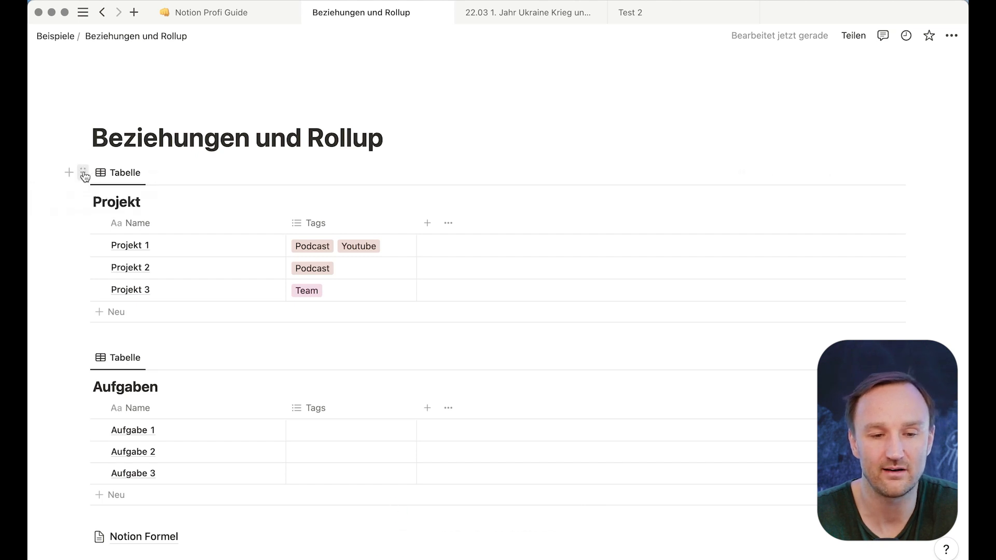
{"action": "left_click", "coordinate": [82, 173]}
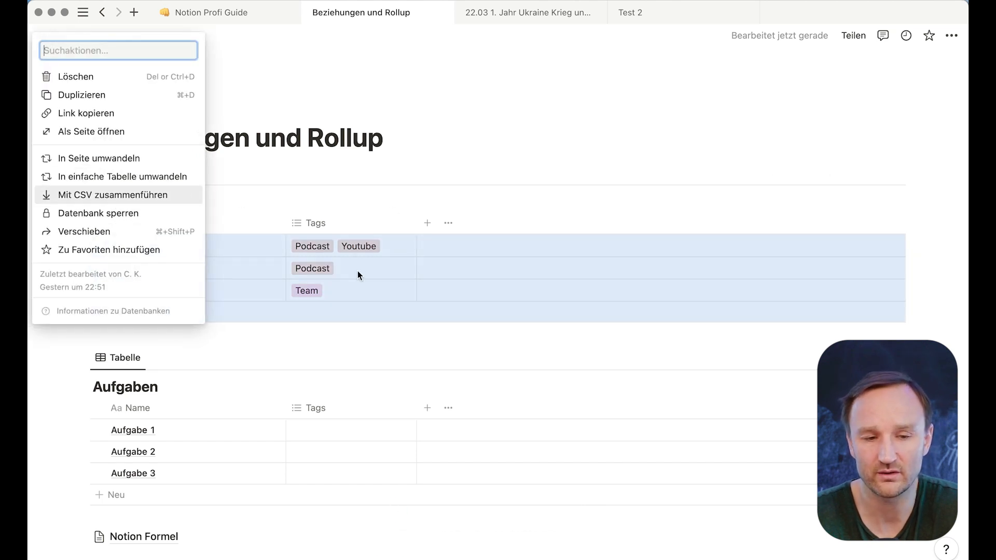
{"action": "left_click", "coordinate": [134, 113]}
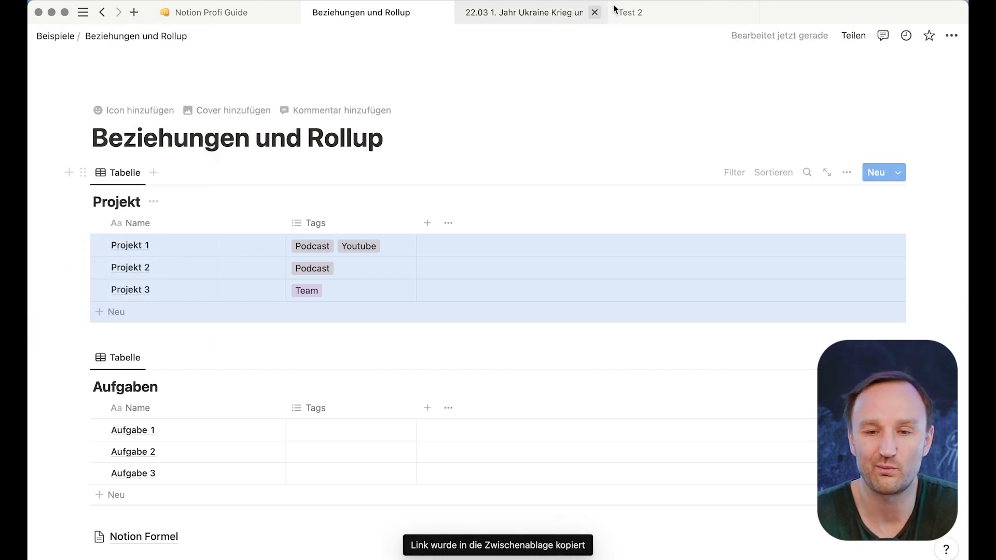
{"action": "left_click", "coordinate": [642, 16]}
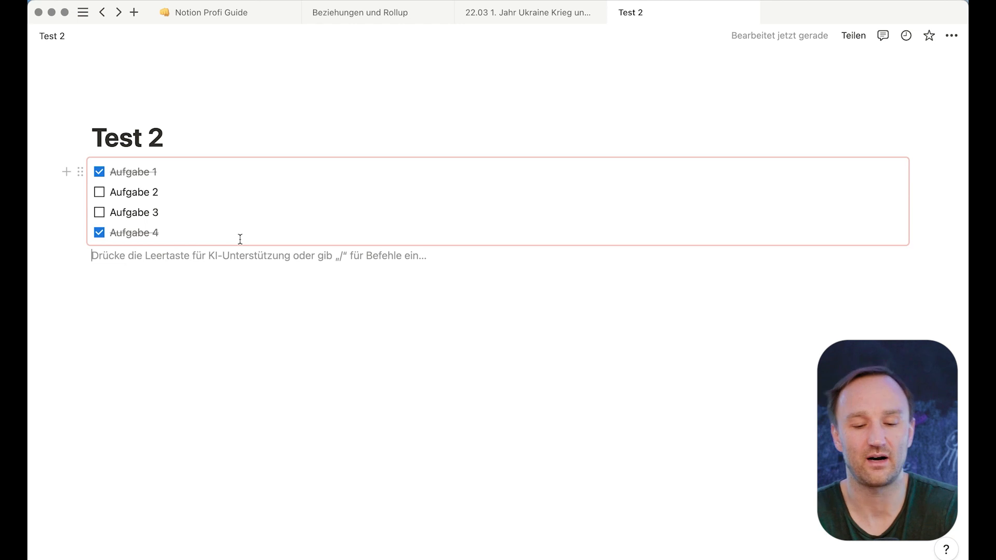
- Paste the Projekt link under the Test 2 checklist as a linked Tabelle view, then open Projekt
{"action": "left_click", "coordinate": [210, 253]}
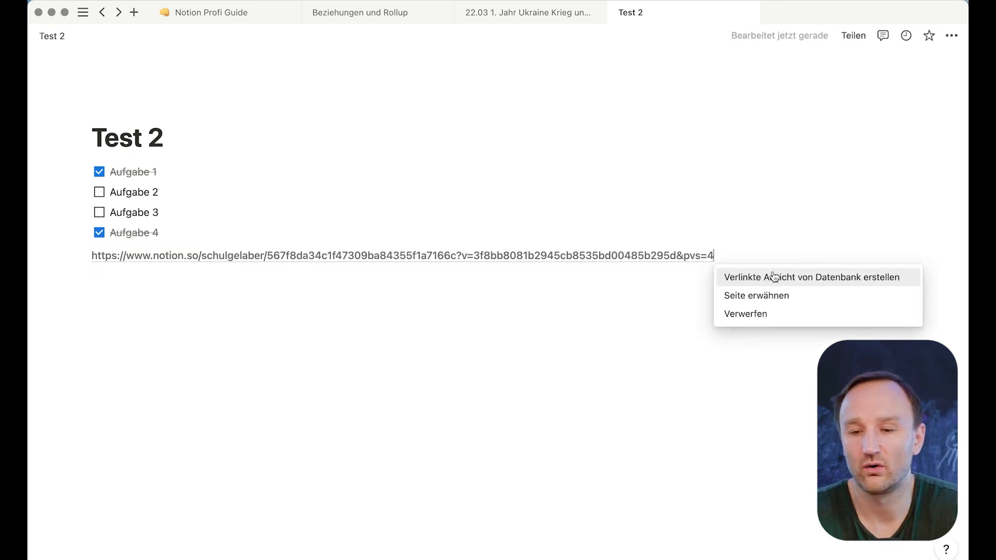
{"action": "left_click", "coordinate": [807, 279]}
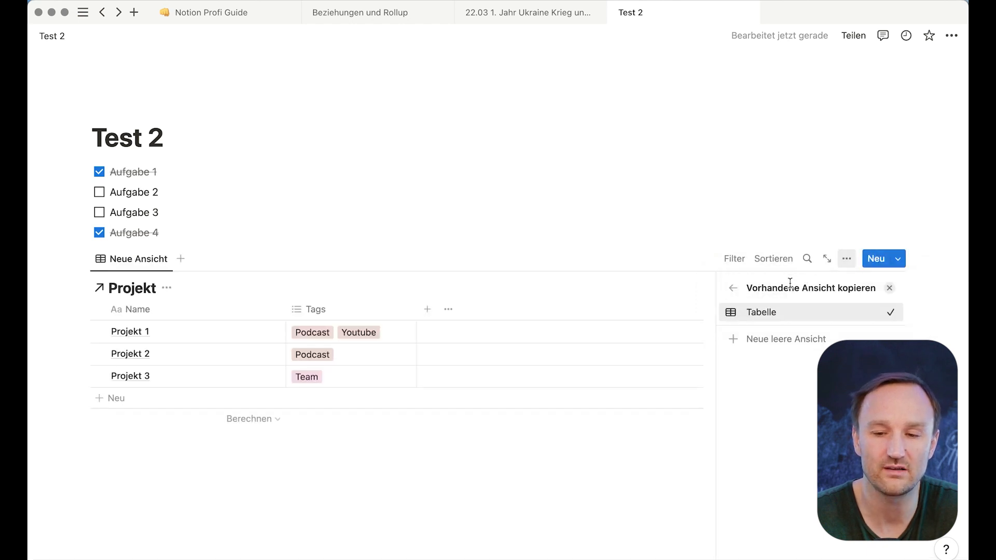
{"action": "left_click", "coordinate": [391, 470]}
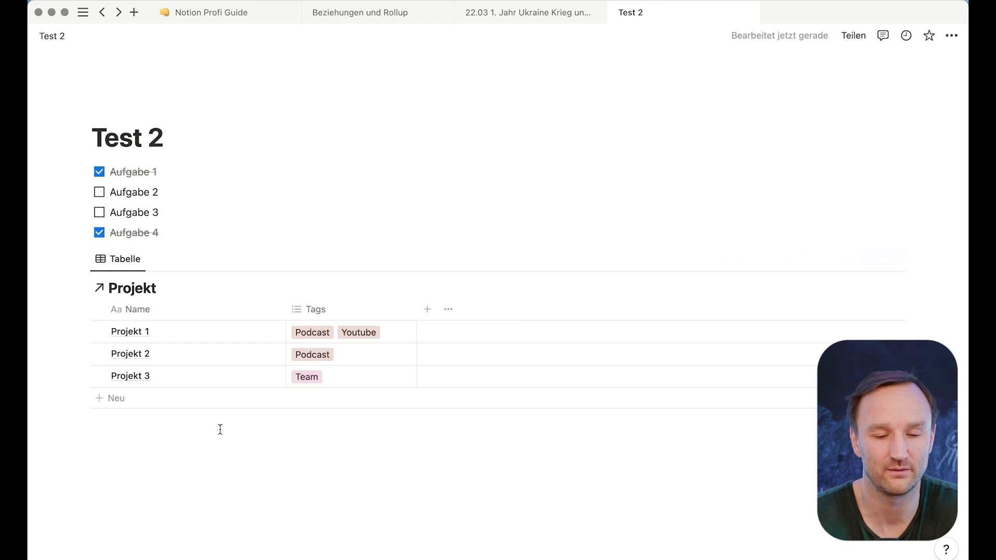
{"action": "left_click", "coordinate": [142, 291]}
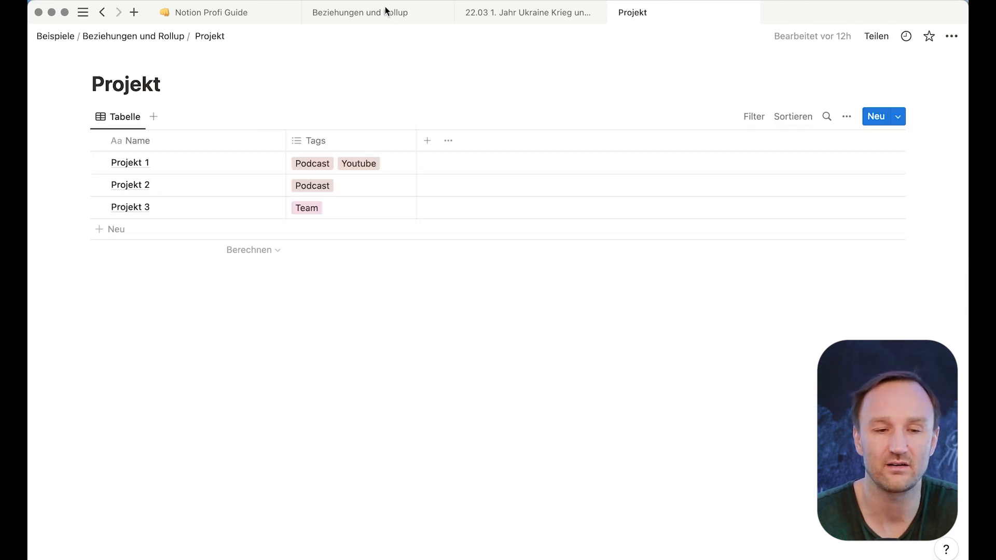
- Back on Test 2, hide the linked Projekt table's database title
{"action": "left_click", "coordinate": [101, 11]}
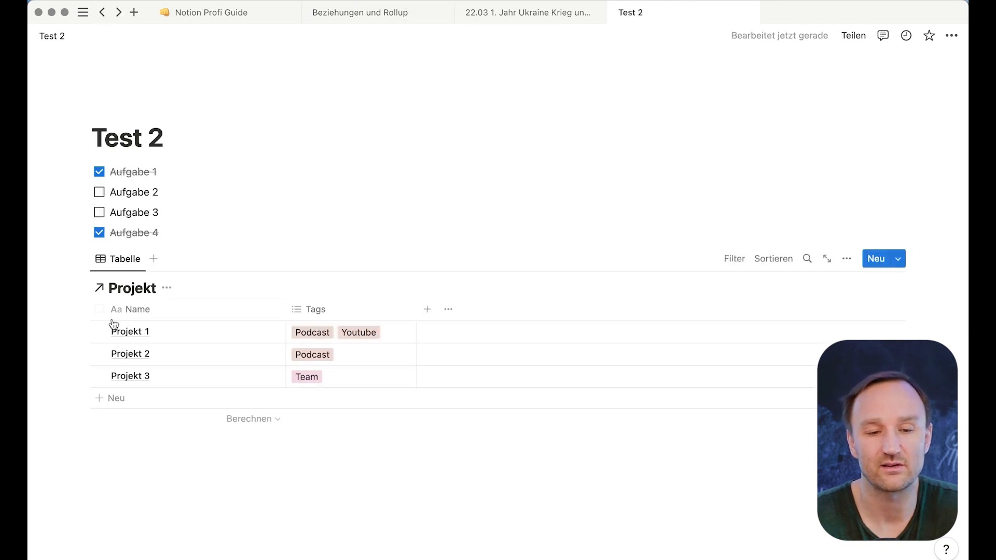
{"action": "left_click", "coordinate": [167, 289]}
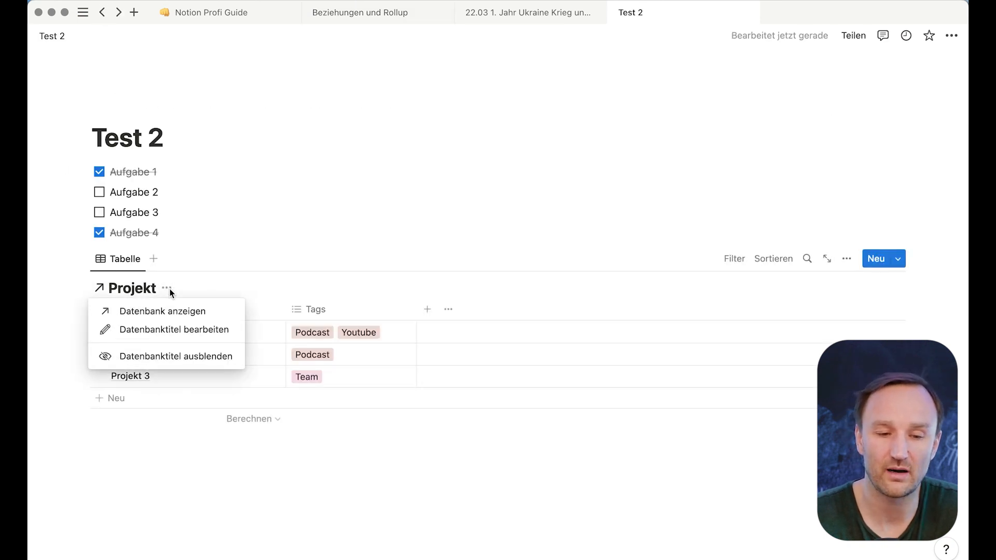
{"action": "left_click", "coordinate": [177, 356]}
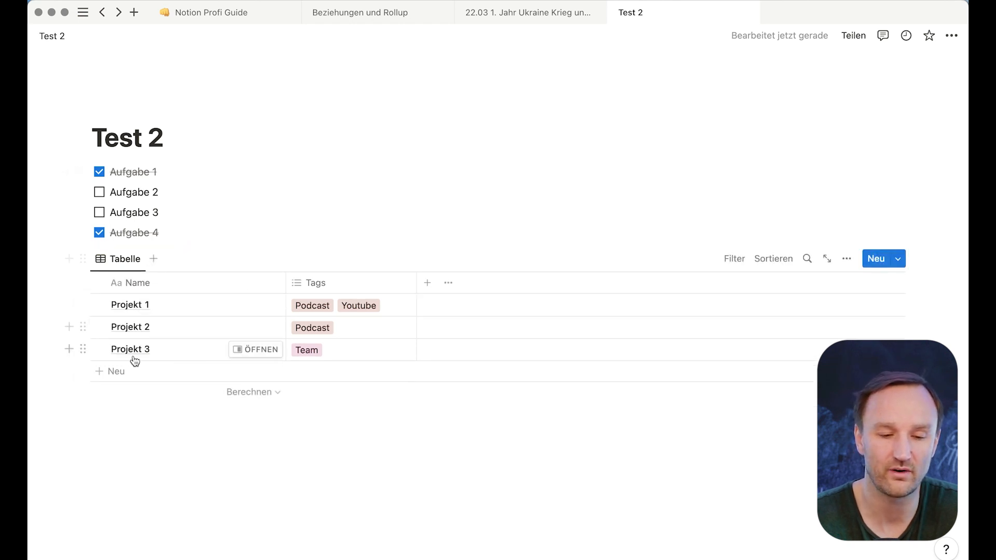
- Add a Projekt 4 row with a new LinkedIn tag and confirm it on Beziehungen und Rollup
{"action": "left_click", "coordinate": [116, 371]}
{"action": "type", "text": "Projekt 4"}
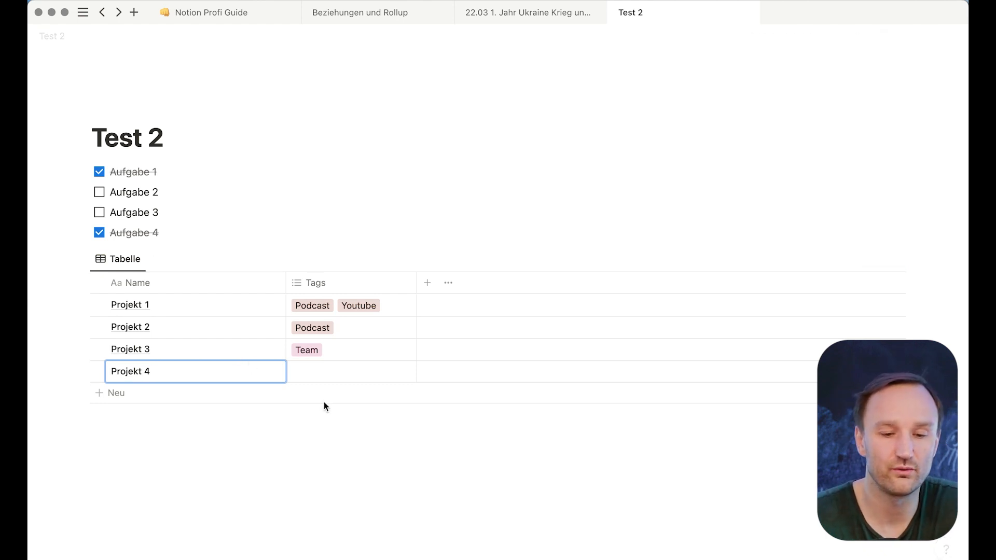
{"action": "left_click", "coordinate": [323, 372]}
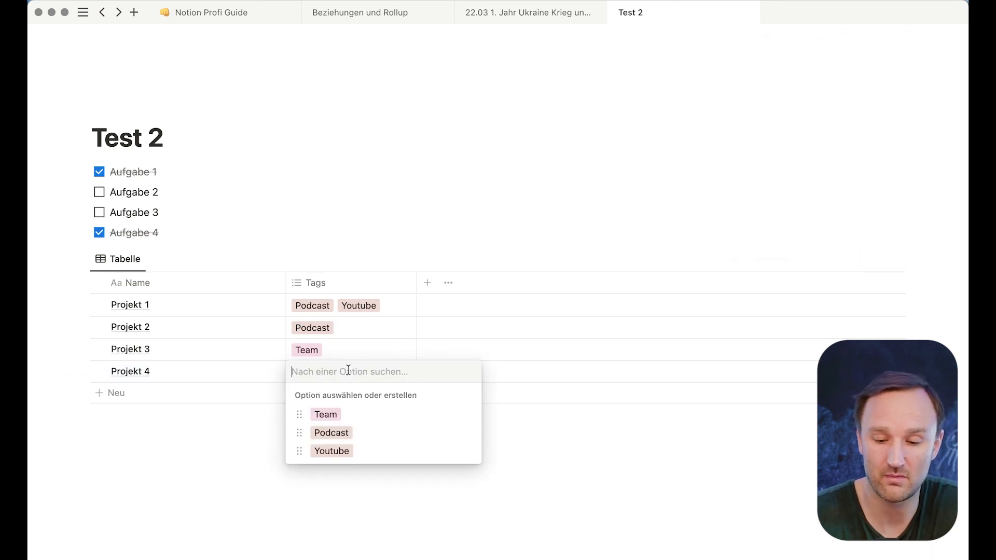
{"action": "type", "text": "Linked"}
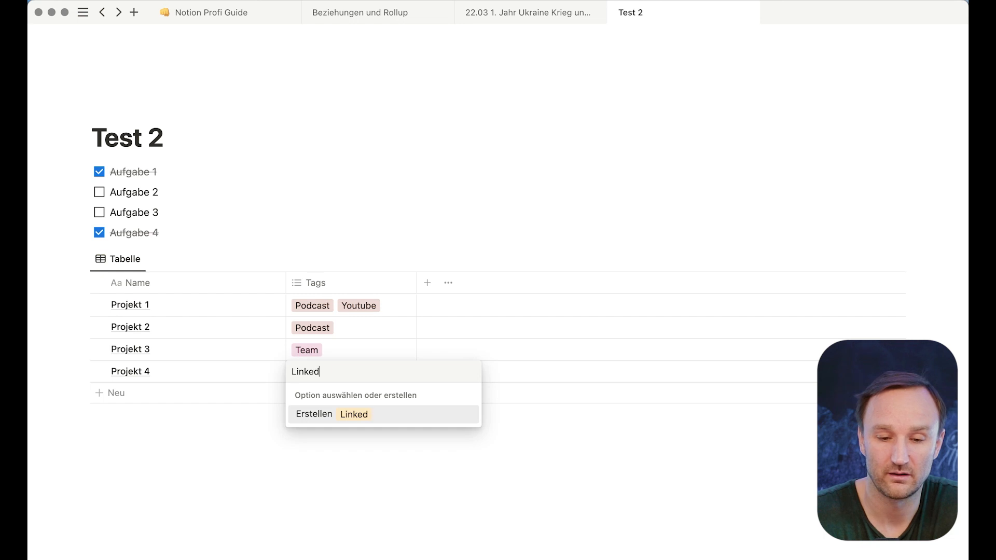
{"action": "key", "text": "Return"}
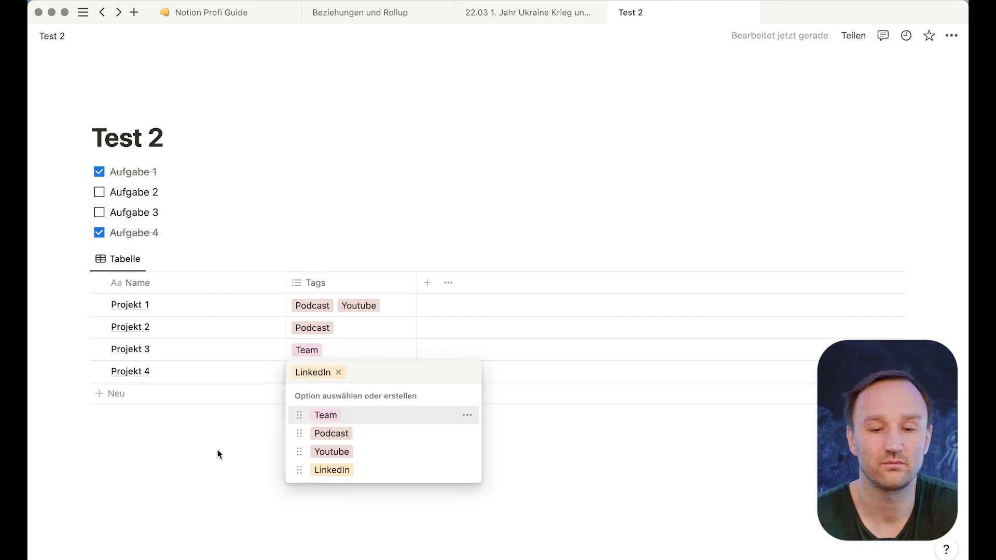
{"action": "key", "text": "Escape"}
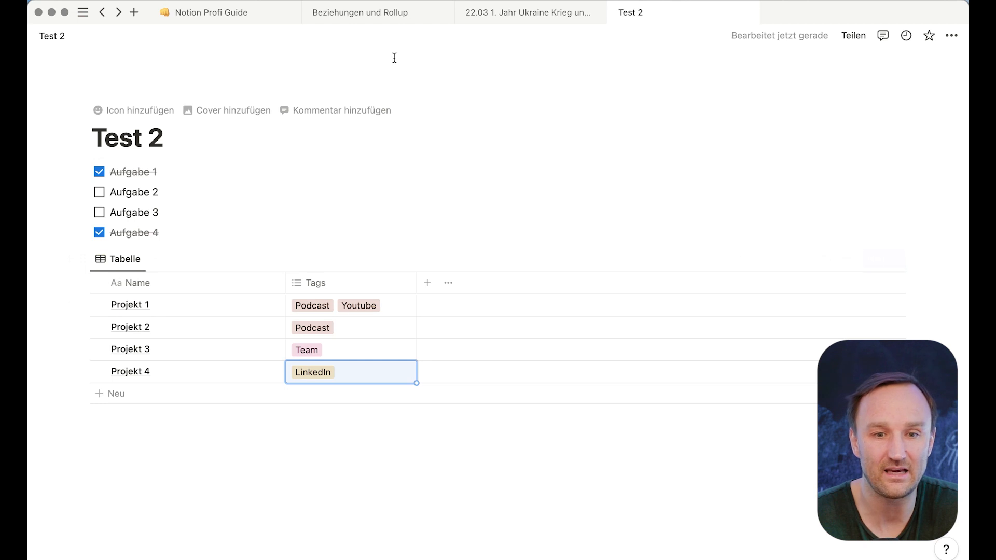
{"action": "left_click", "coordinate": [383, 11]}
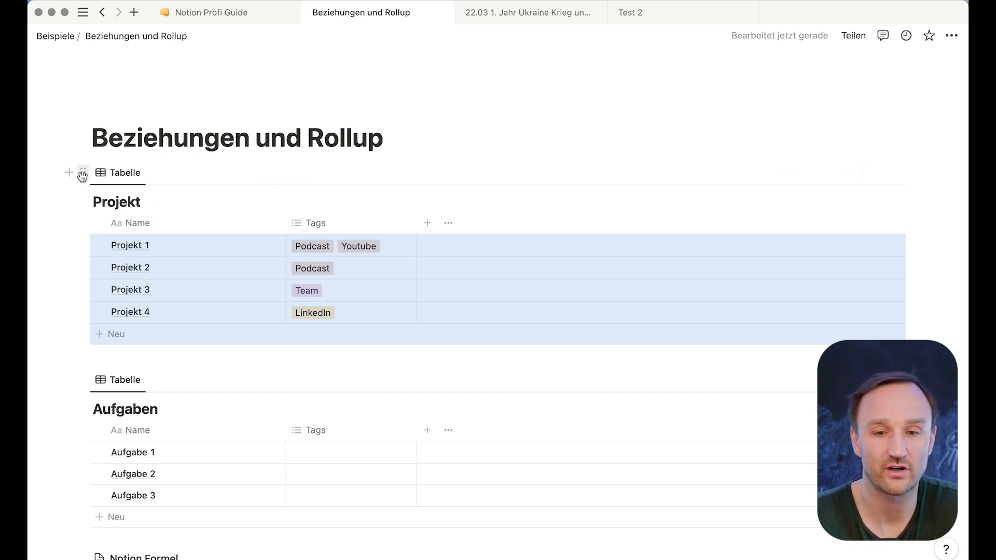
{"action": "left_click", "coordinate": [647, 12]}
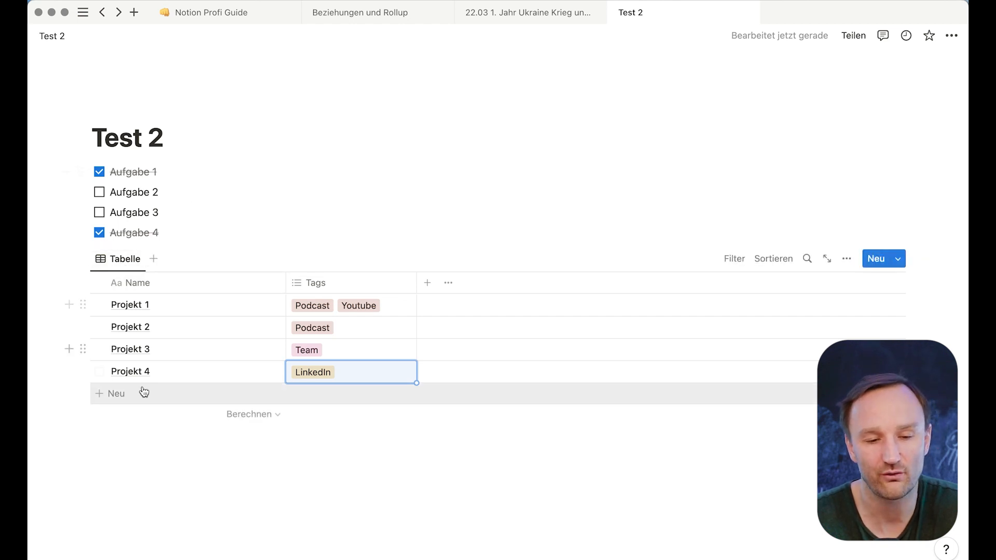
- Add a Board layout view to the linked Projekt database, showing LinkedIn, Podcast, Team and Youtube columns
{"action": "left_click", "coordinate": [155, 260]}
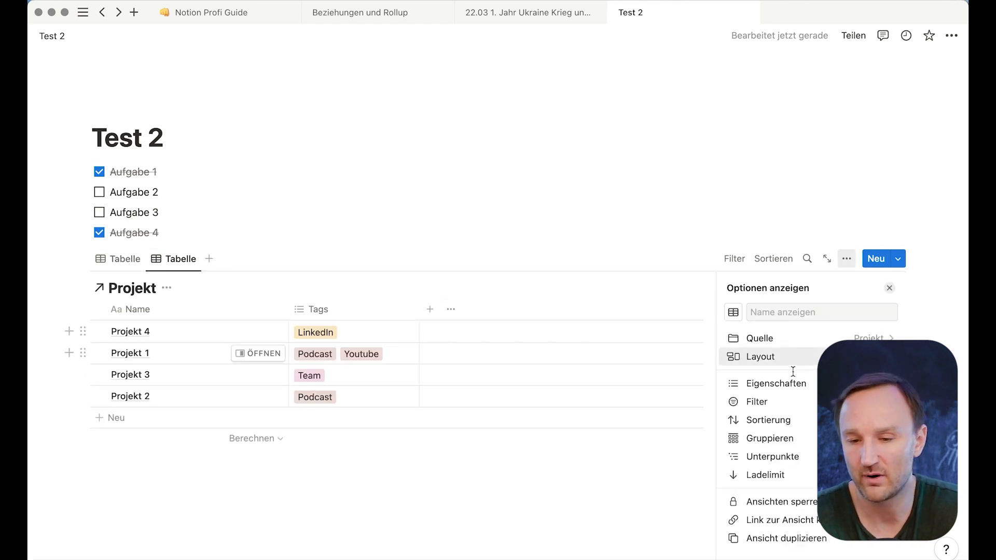
{"action": "left_click", "coordinate": [814, 365]}
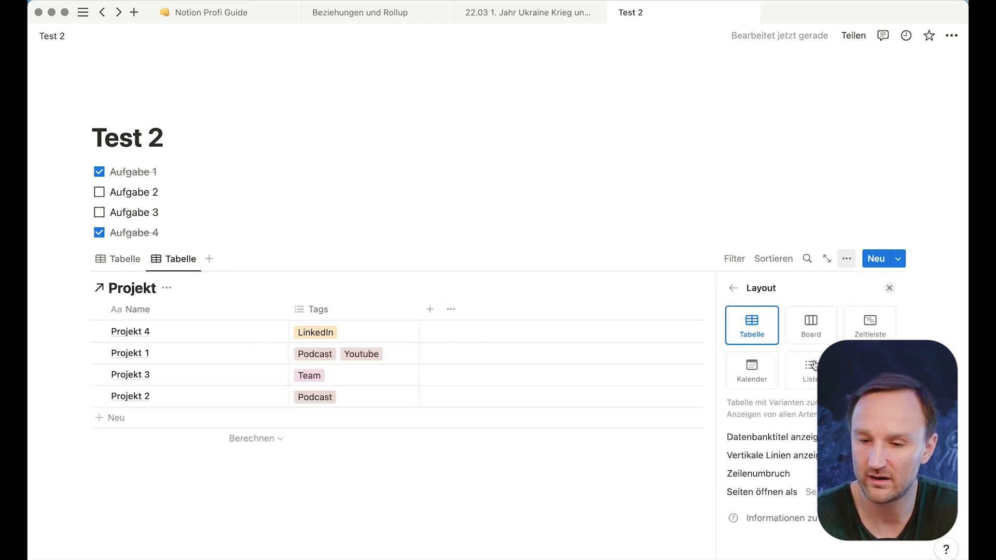
{"action": "left_click", "coordinate": [813, 326]}
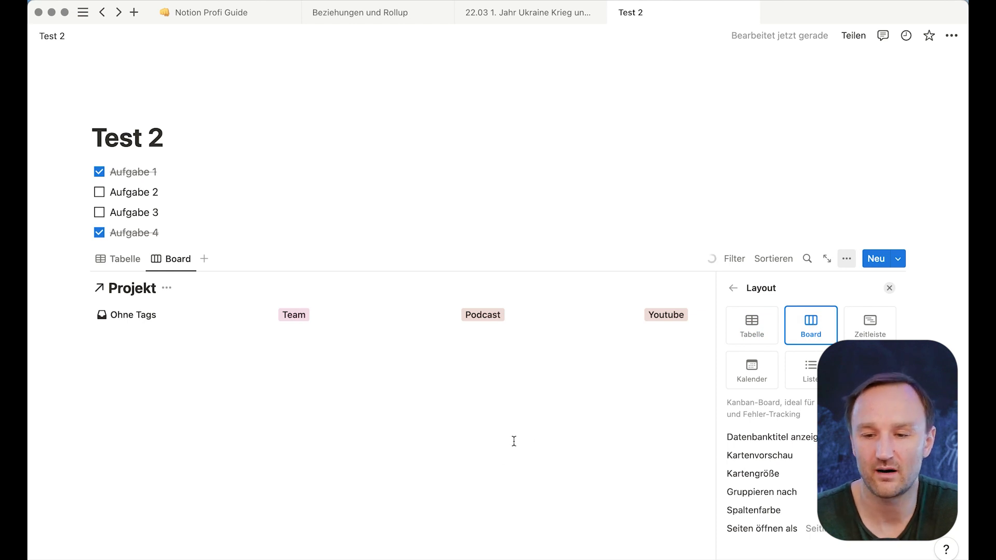
{"action": "left_click", "coordinate": [390, 510]}
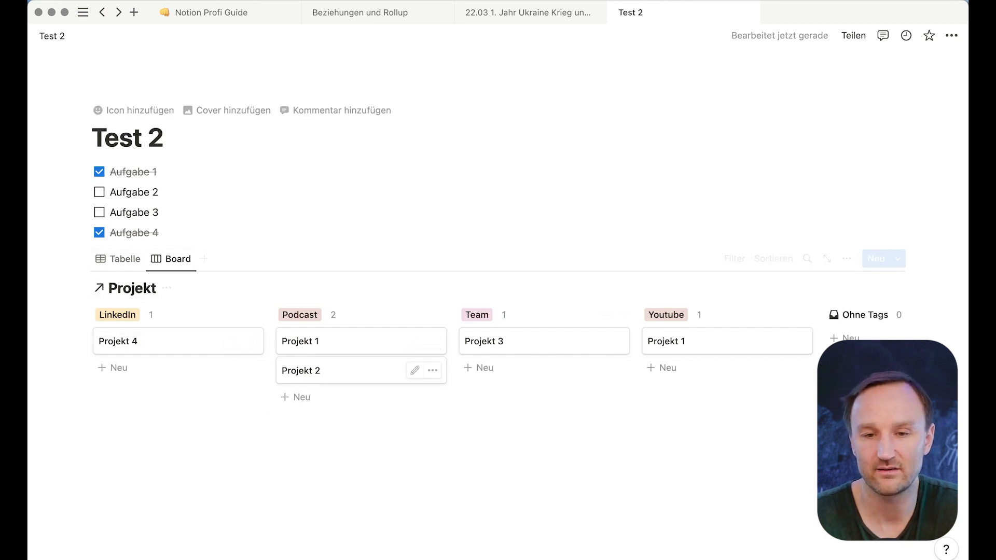
{"action": "left_click", "coordinate": [368, 14]}
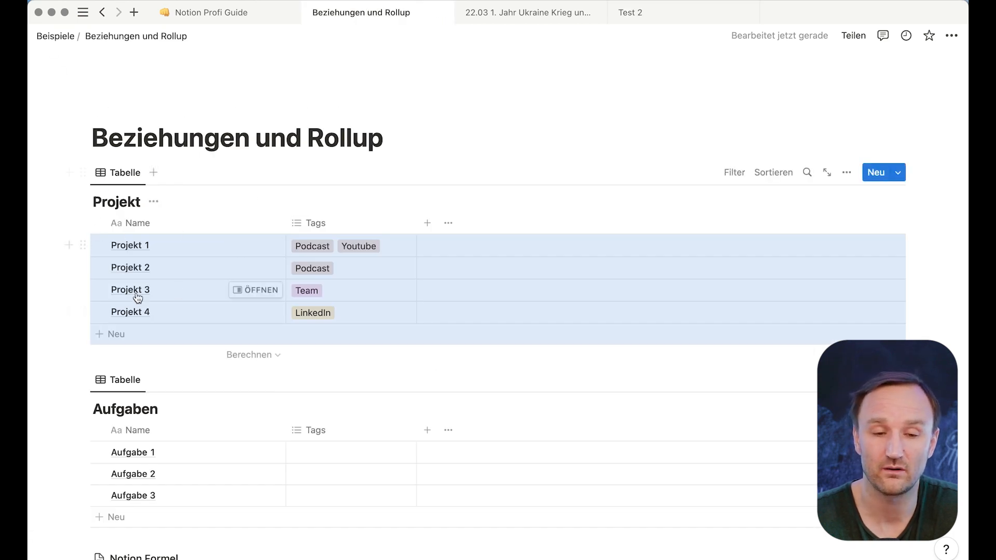
{"action": "left_click", "coordinate": [648, 17]}
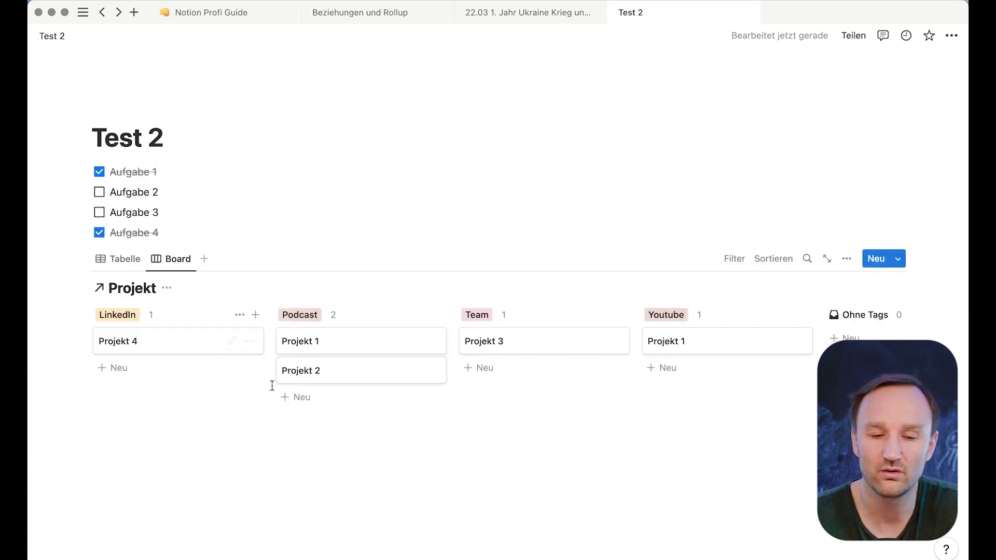
- Drag Projekt 2 from the Podcast column into Team and verify its tag on Beziehungen und Rollup
{"action": "left_click_drag", "start_coordinate": [327, 374], "coordinate": [518, 370]}
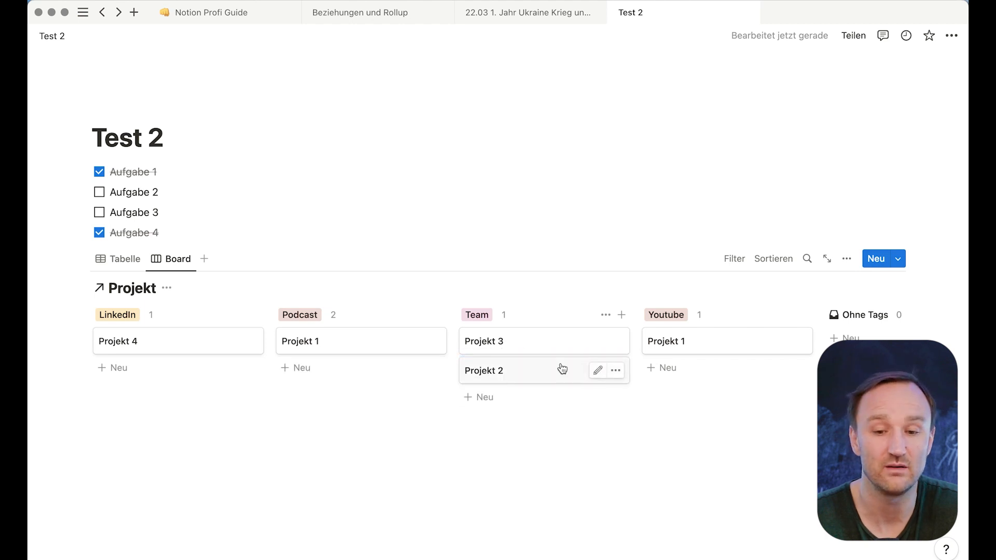
{"action": "left_click", "coordinate": [365, 14]}
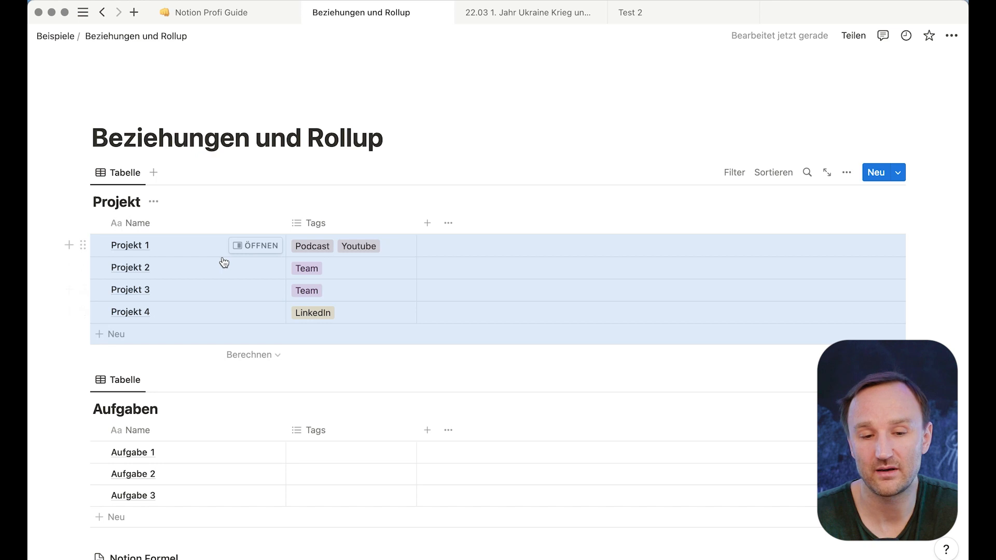
{"action": "left_click", "coordinate": [663, 12]}
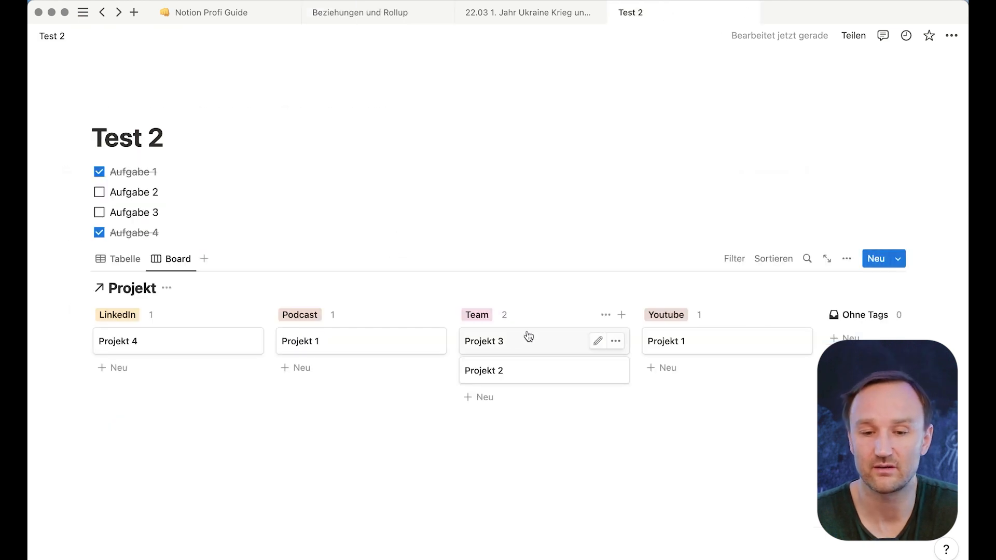
{"action": "left_click", "coordinate": [380, 15]}
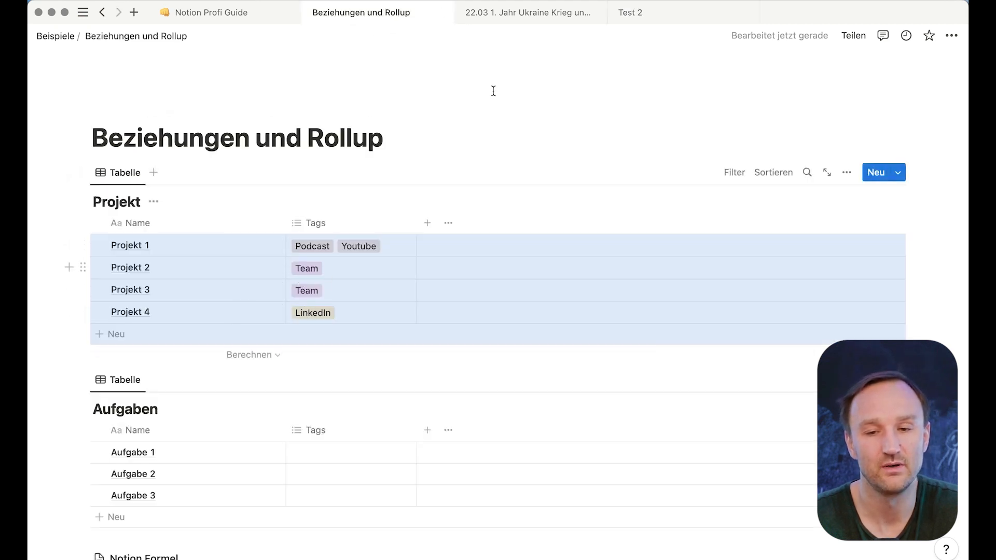
{"action": "left_click", "coordinate": [661, 11]}
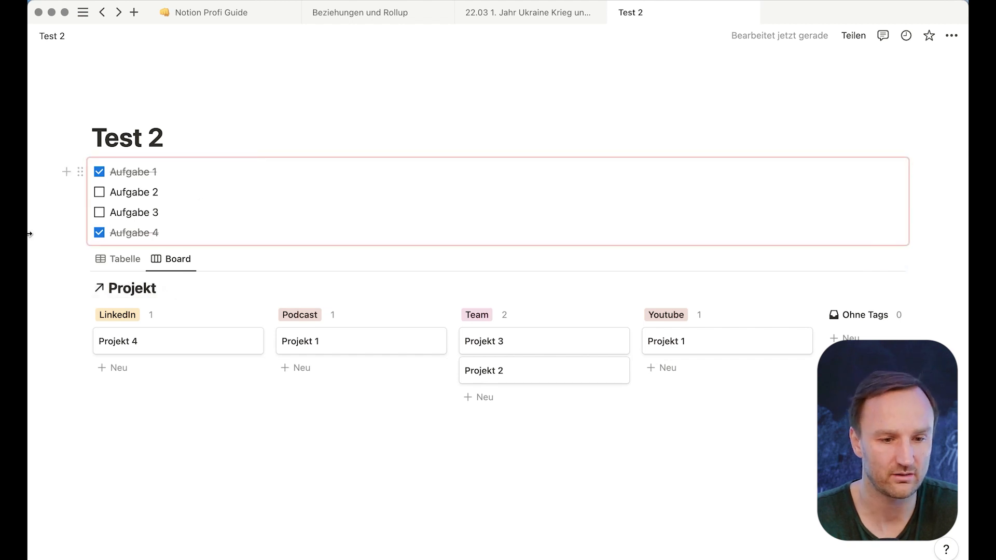
{"action": "mouse_move", "coordinate": [30, 238]}
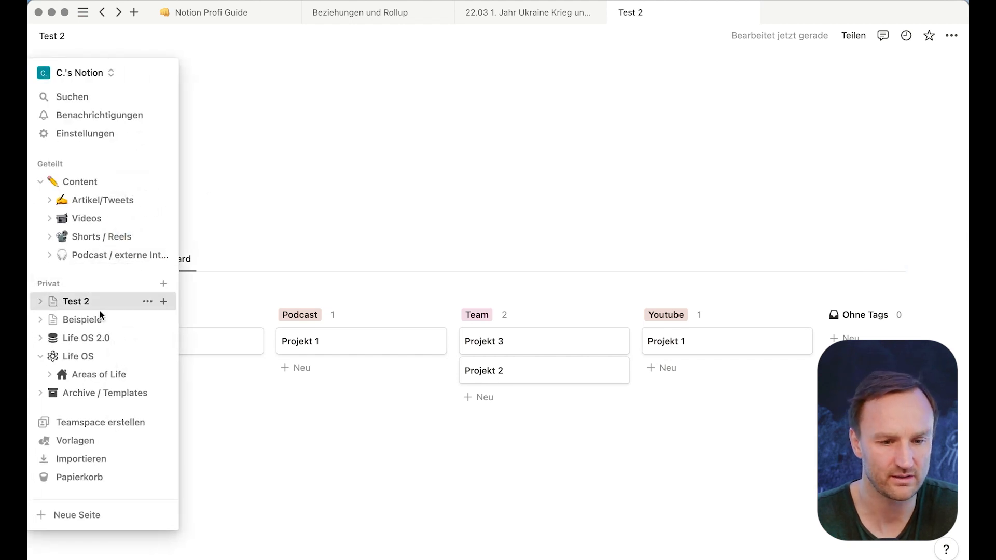
- Open the Life OS page, then the Schule page, and scroll down through it
{"action": "left_click", "coordinate": [89, 361]}
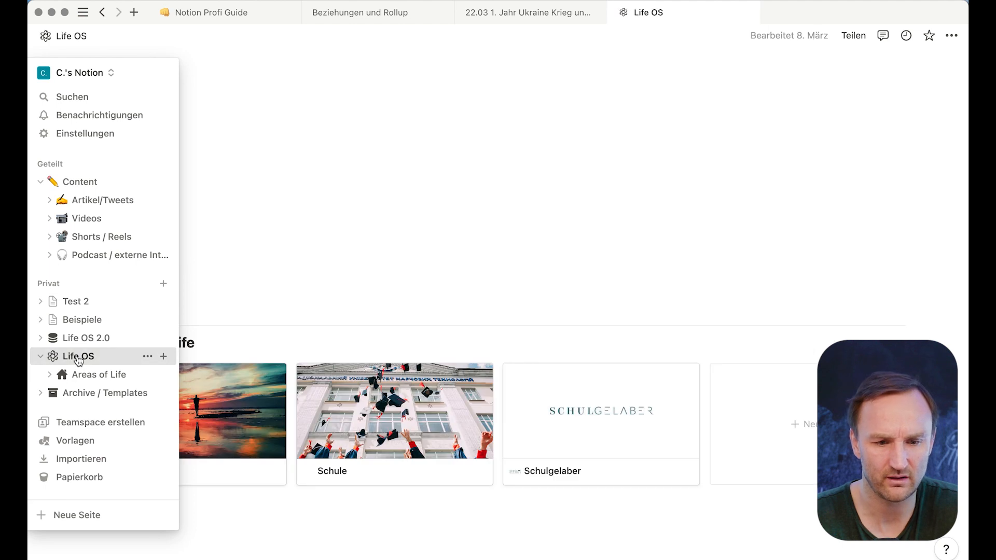
{"action": "left_click", "coordinate": [376, 431]}
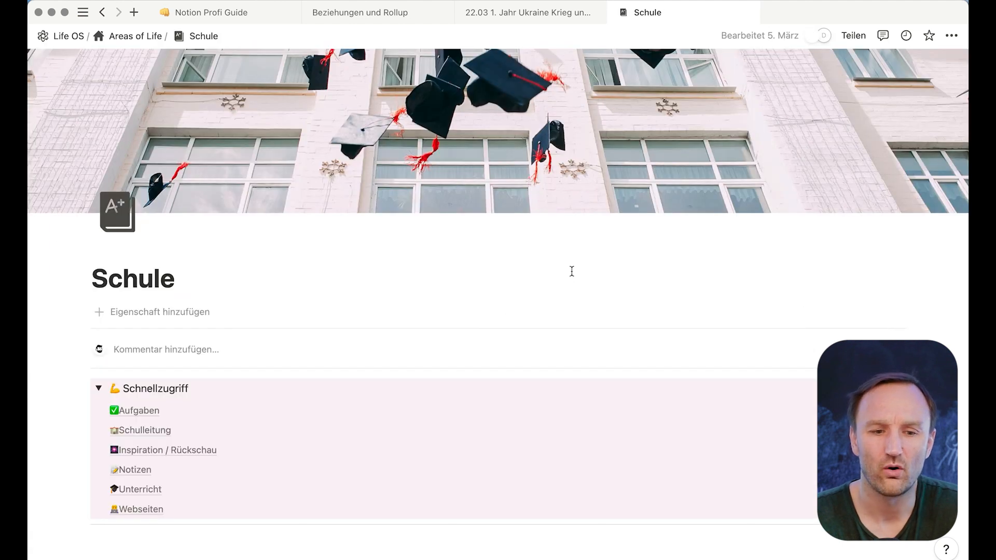
{"action": "scroll", "coordinate": [571, 271], "scroll_direction": "down", "scroll_amount": 8}
{"action": "scroll", "coordinate": [573, 276], "scroll_direction": "down", "scroll_amount": 5}
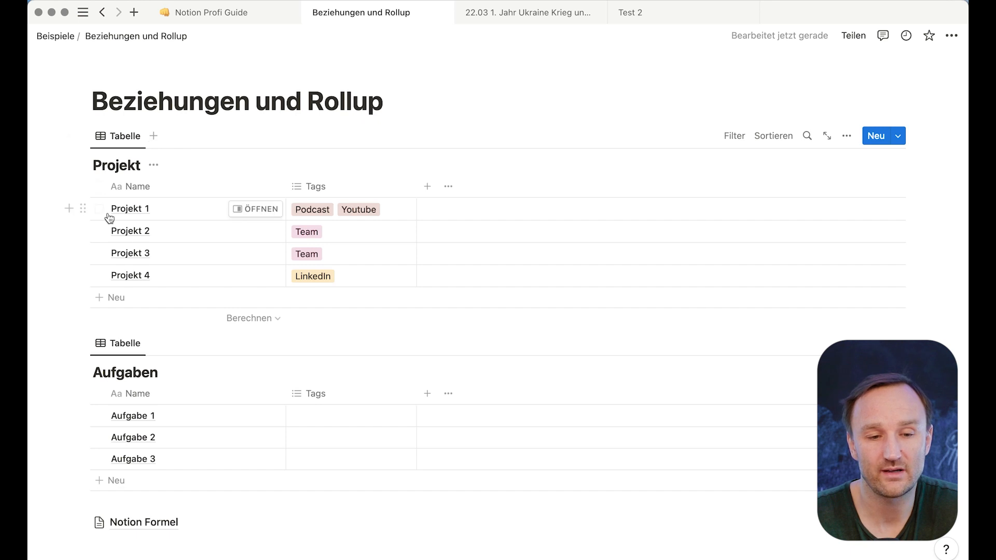
- Add a Verknüpfung property to the Projekt table linked to the Aufgaben database
{"action": "mouse_move", "coordinate": [60, 176]}
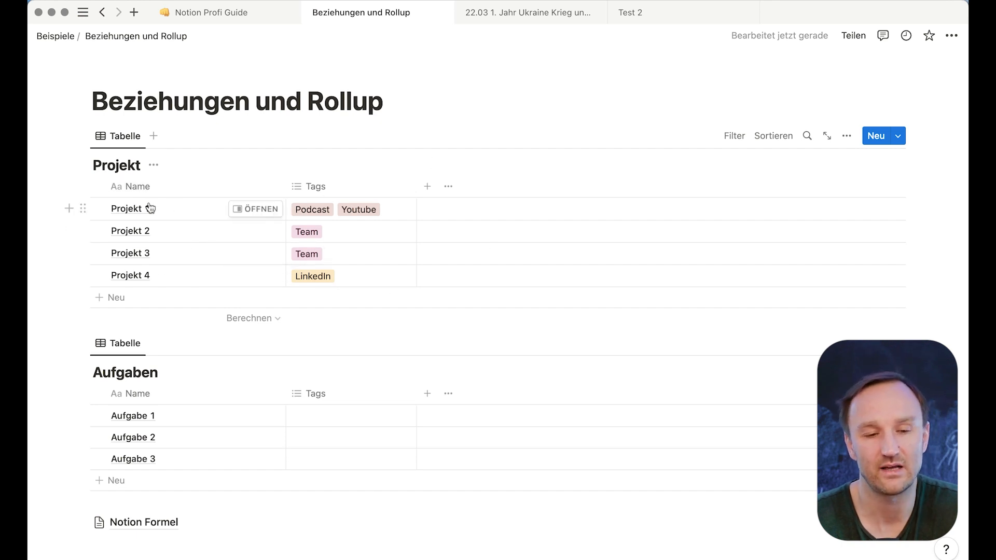
{"action": "left_click", "coordinate": [427, 188]}
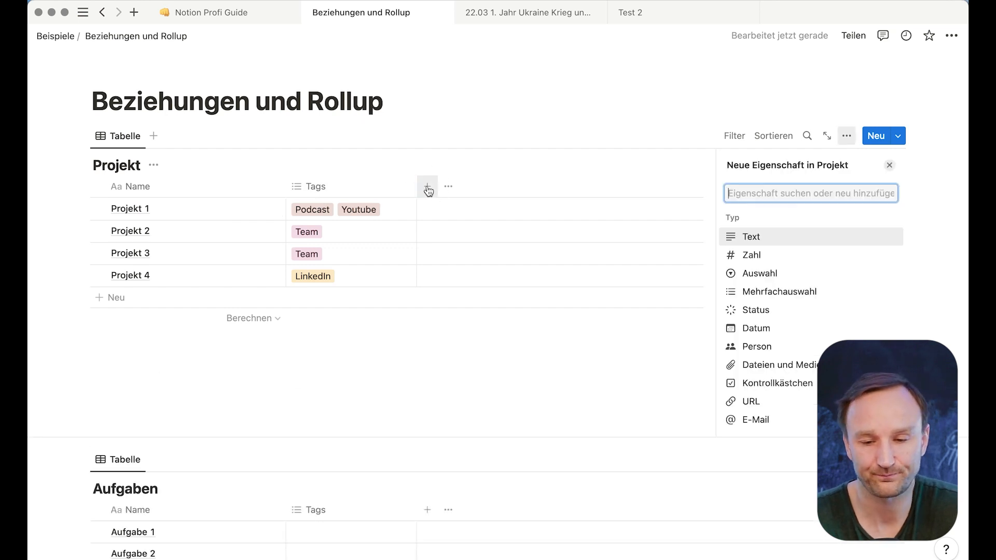
{"action": "scroll", "coordinate": [772, 366], "scroll_direction": "down", "scroll_amount": 5}
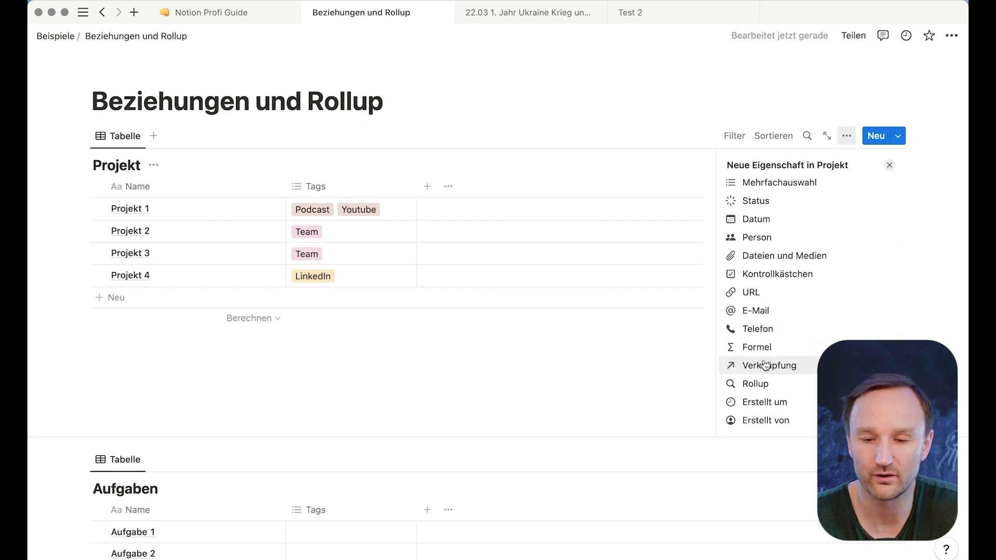
{"action": "left_click", "coordinate": [760, 366]}
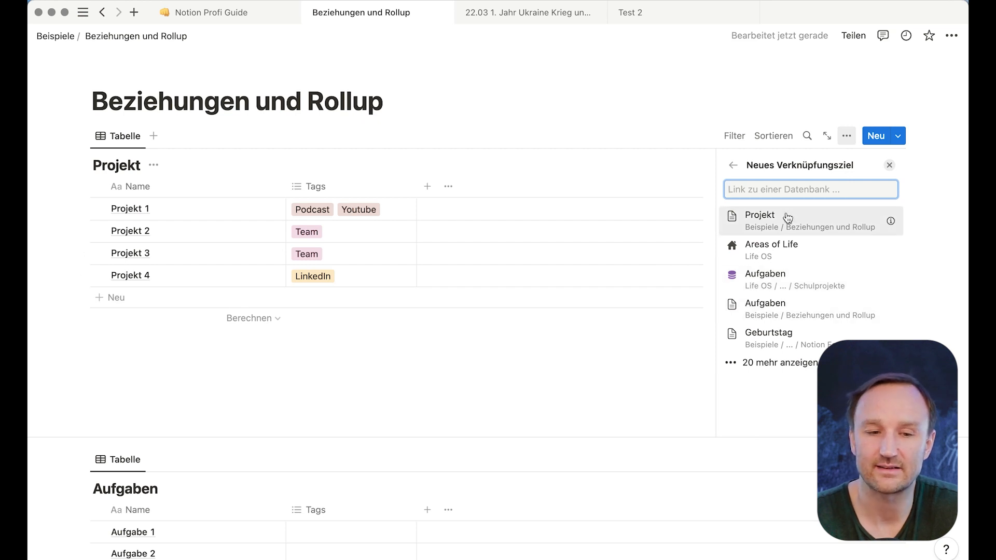
{"action": "type", "text": "Aufgaben"}
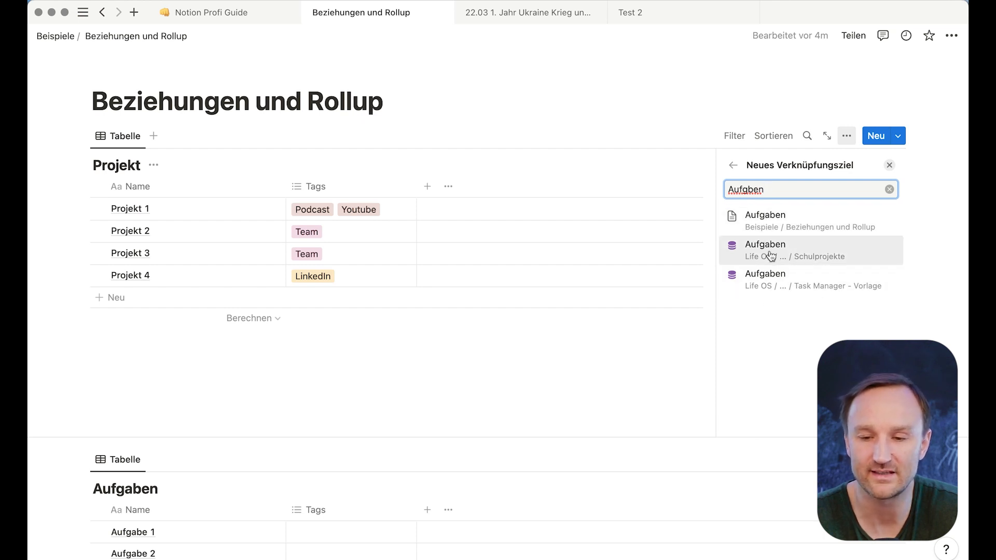
{"action": "left_click", "coordinate": [761, 222]}
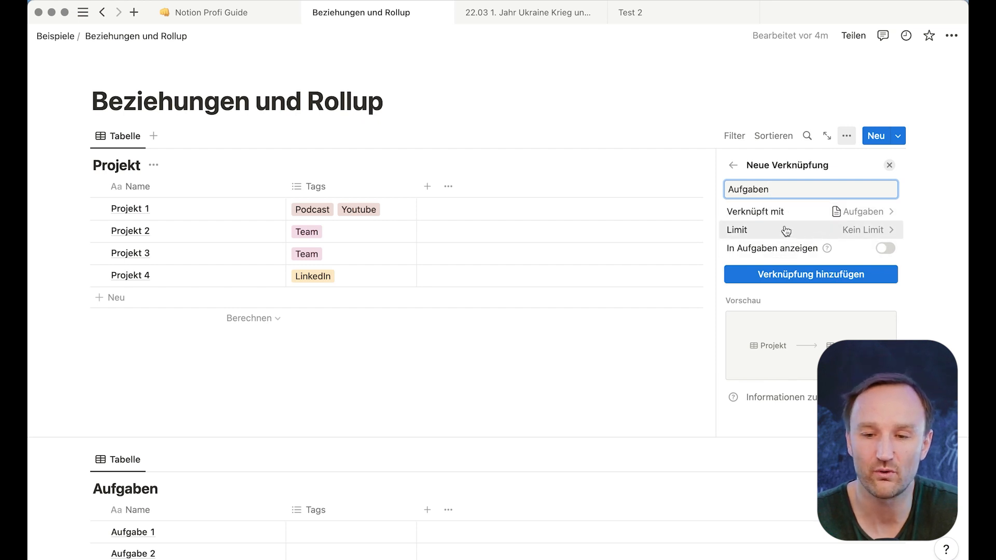
{"action": "left_click", "coordinate": [808, 279]}
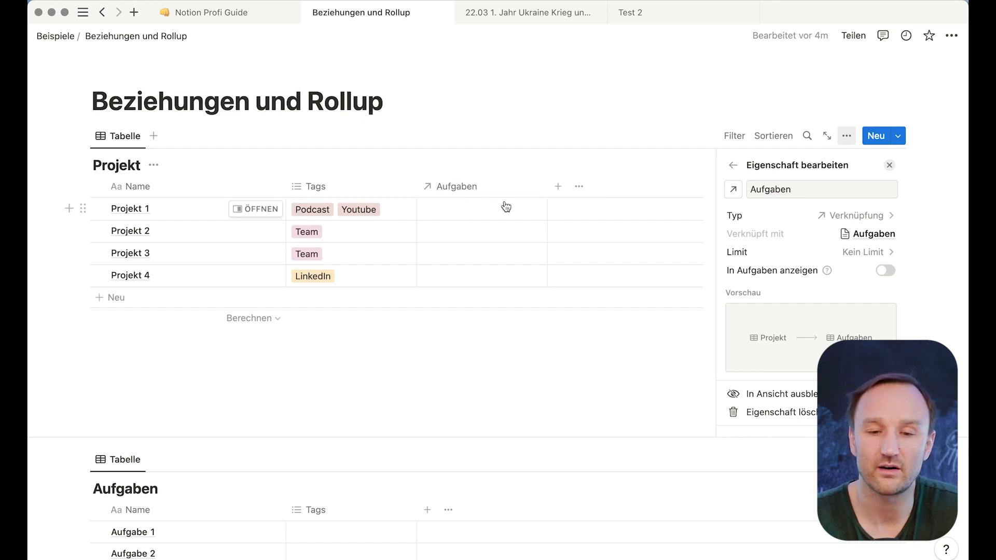
- Rename the Aufgaben relation column to 'Tasks' and assign it the check-circle icon
{"action": "left_click", "coordinate": [456, 187]}
{"action": "key", "text": "BackSpace"}
{"action": "key", "text": "BackSpace"}
{"action": "key", "text": "BackSpace"}
{"action": "key", "text": "BackSpace"}
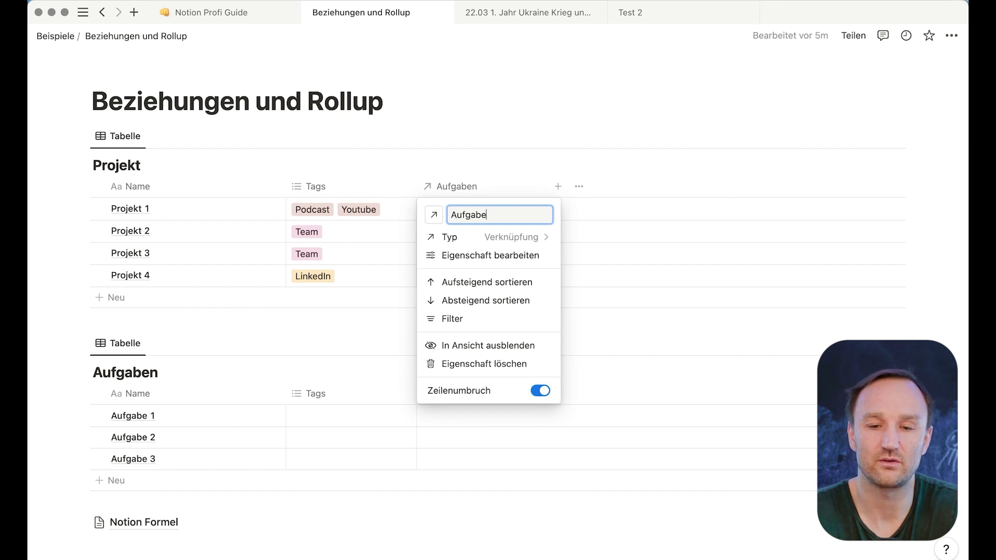
{"action": "key", "text": "BackSpace"}
{"action": "type", "text": "Tas"}
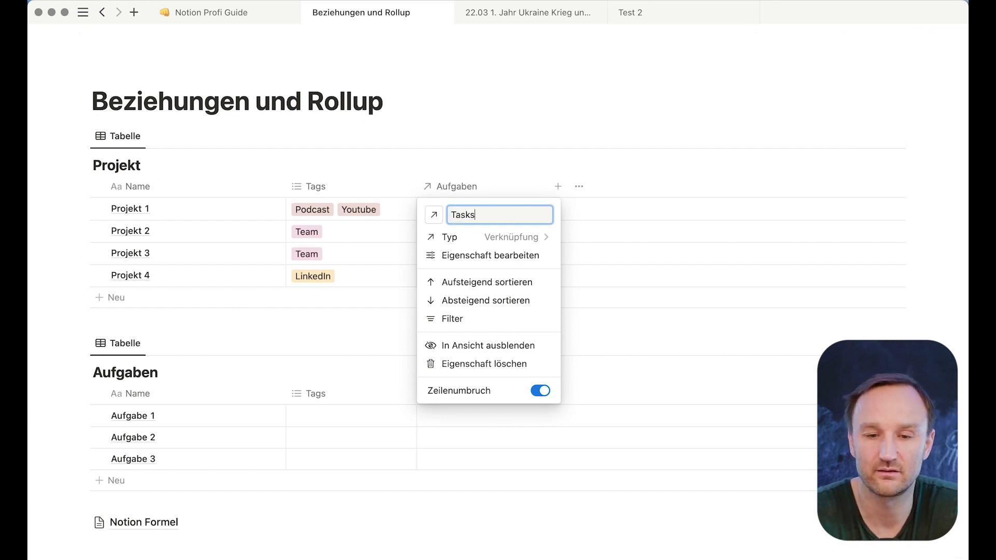
{"action": "type", "text": "ks"}
{"action": "left_click", "coordinate": [434, 215]}
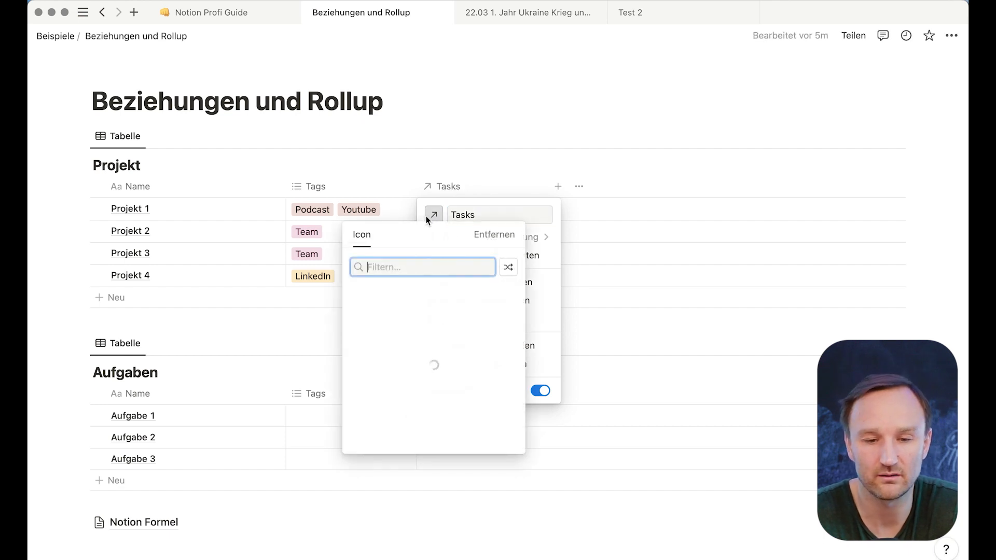
{"action": "left_click", "coordinate": [381, 314]}
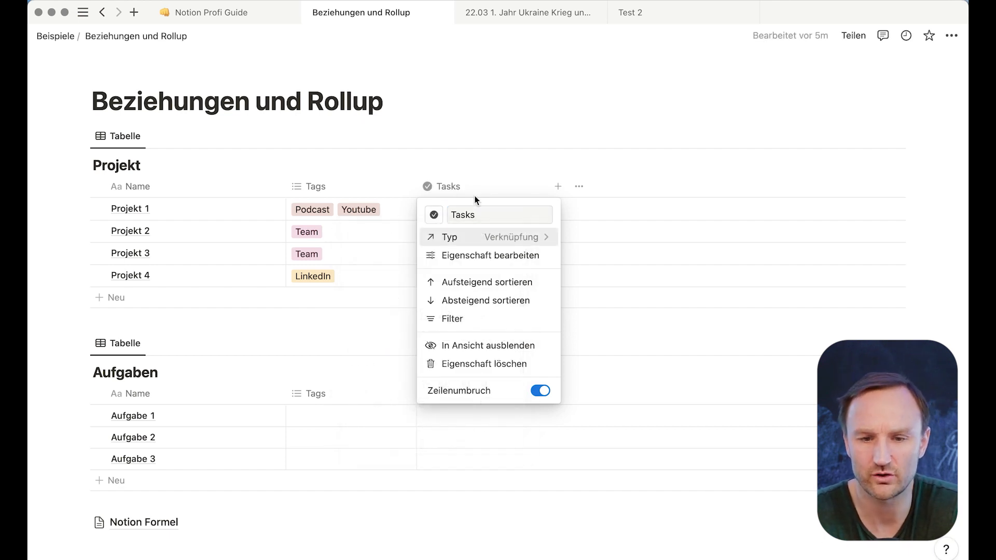
{"action": "left_click", "coordinate": [496, 119]}
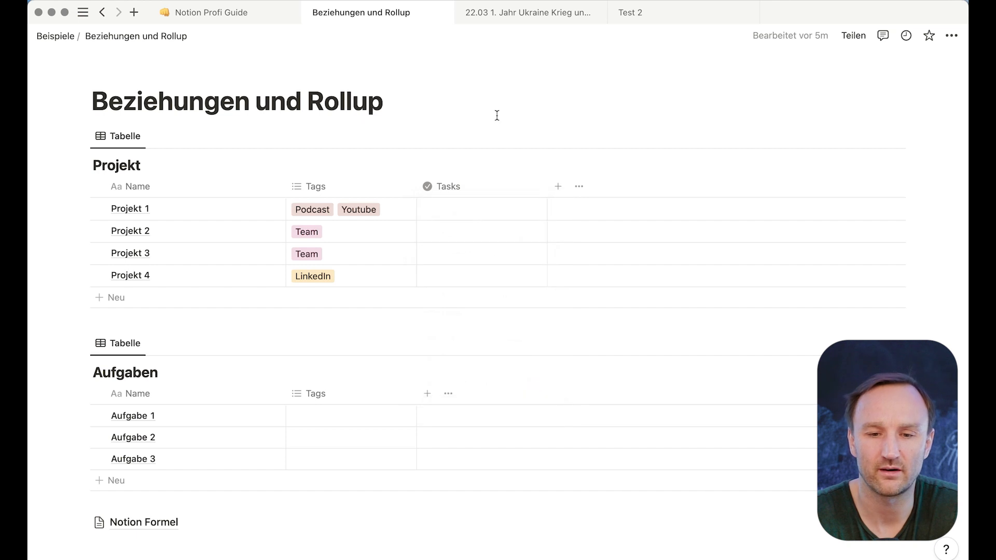
- Link Aufgabe 2 and Aufgabe 1 in Projekt 1's Tasks cell
{"action": "left_click", "coordinate": [457, 210]}
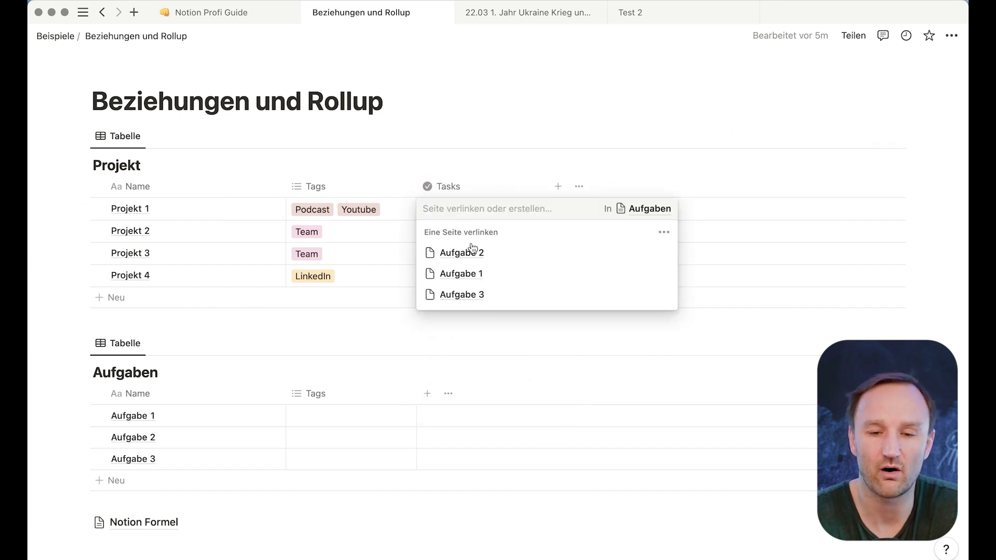
{"action": "left_click", "coordinate": [471, 251]}
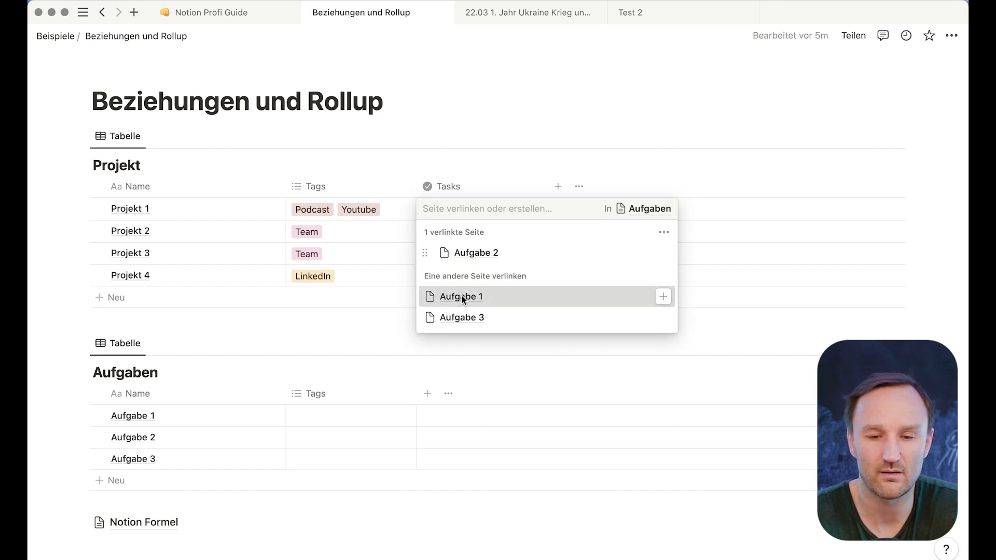
{"action": "left_click", "coordinate": [462, 298]}
{"action": "left_click", "coordinate": [67, 237]}
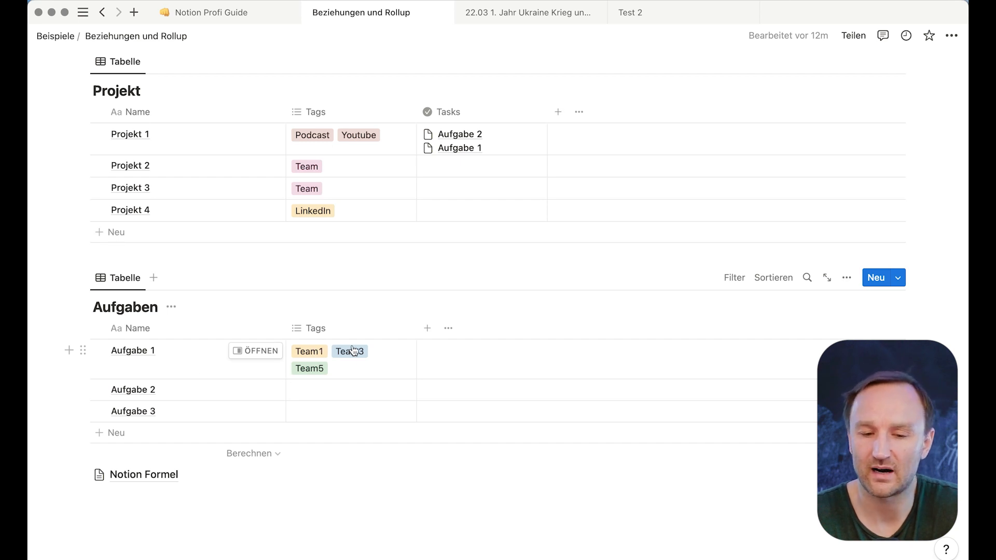
- Tag Aufgabe 2 with a new Team4 tag
{"action": "left_click", "coordinate": [311, 394]}
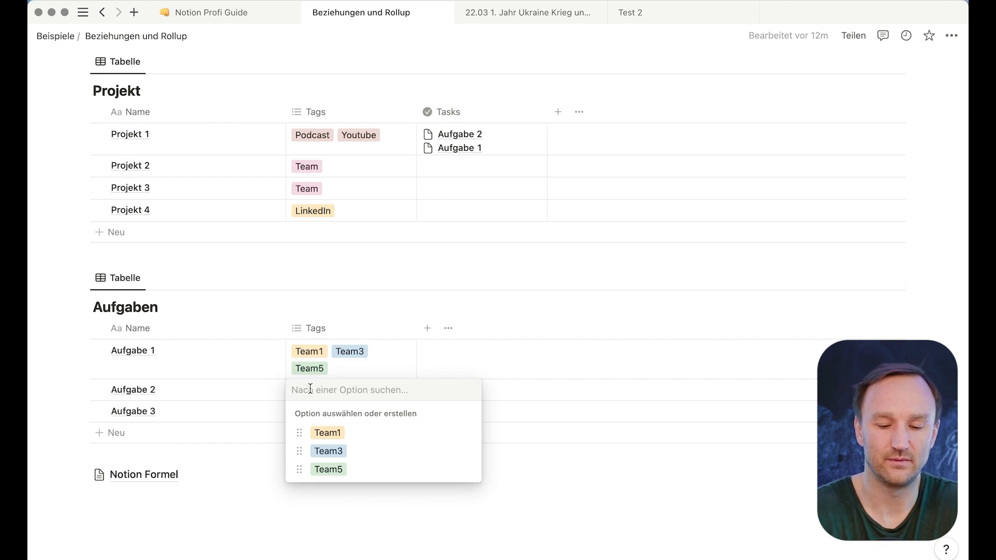
{"action": "type", "text": "Team4"}
{"action": "key", "text": "Return"}
{"action": "key", "text": "Escape"}
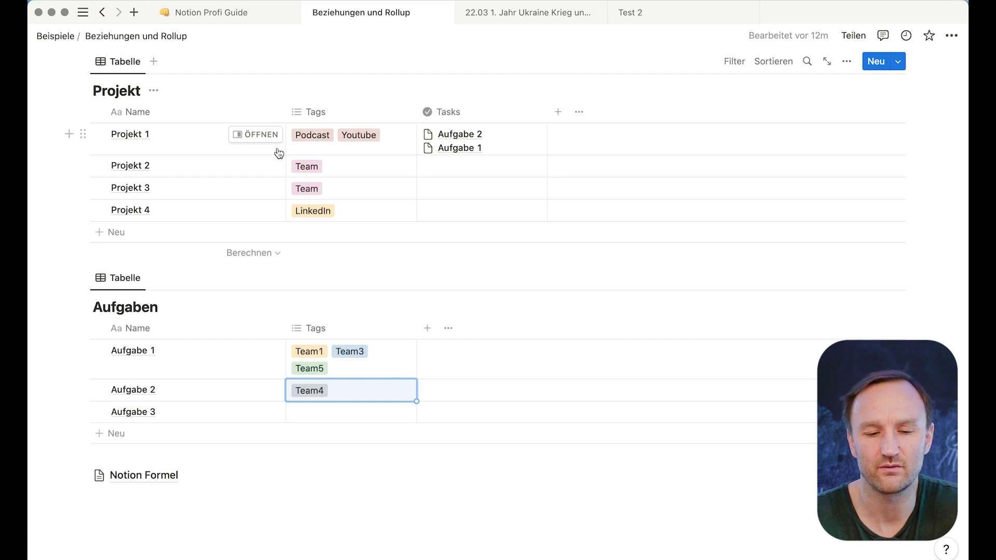
- Add a Rollup property using the Tasks relation and Tags property, calculated as Werte zählen
{"action": "left_click", "coordinate": [558, 114]}
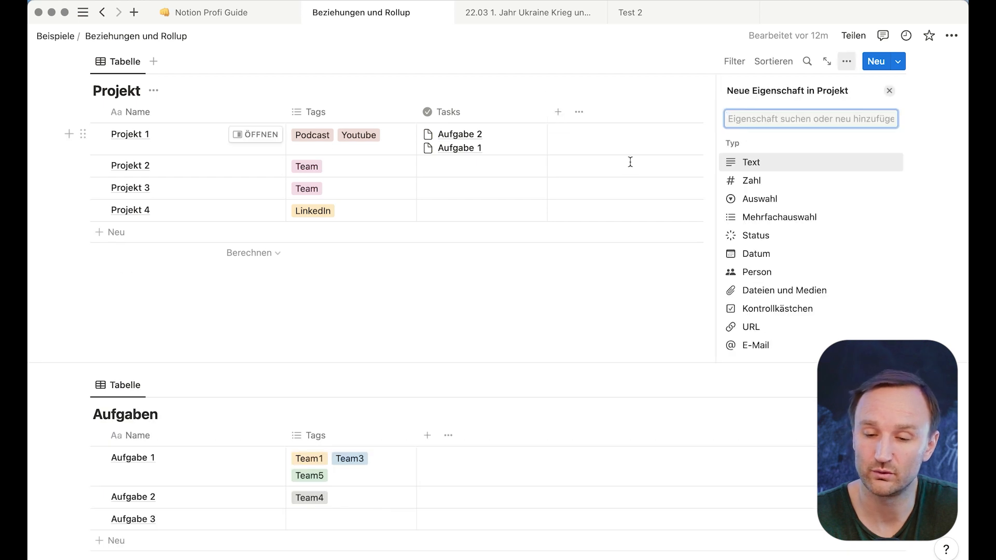
{"action": "scroll", "coordinate": [760, 287], "scroll_direction": "down", "scroll_amount": 3}
{"action": "scroll", "coordinate": [761, 287], "scroll_direction": "down", "scroll_amount": 1}
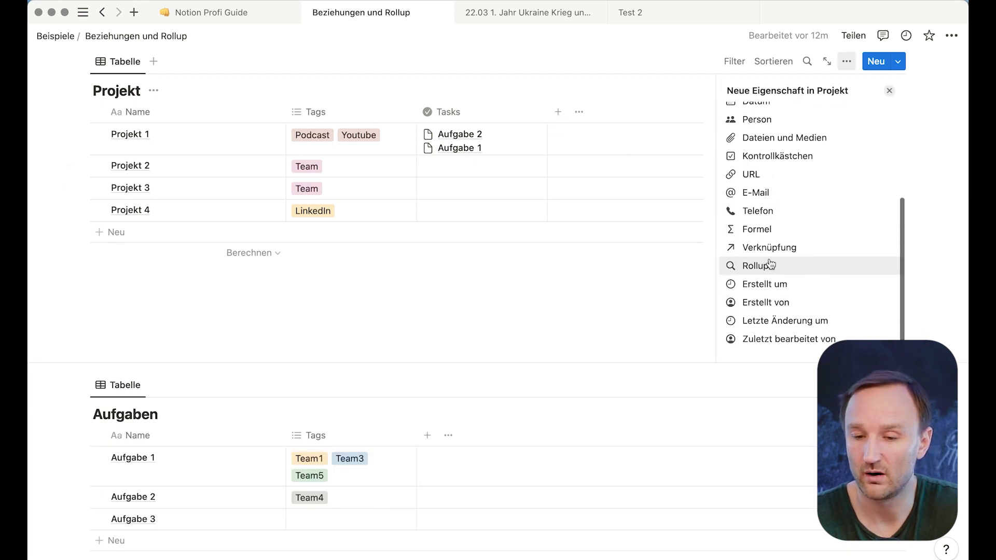
{"action": "left_click", "coordinate": [762, 265]}
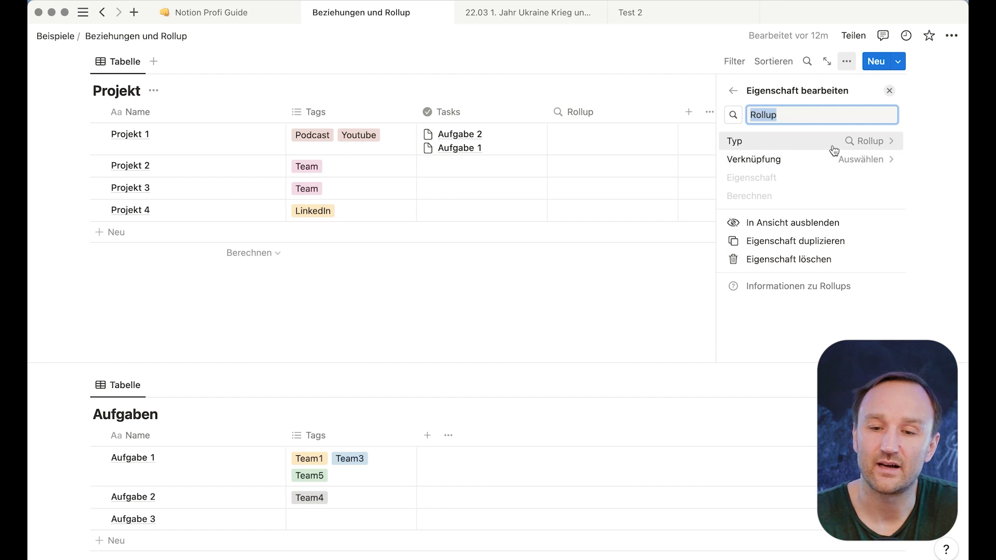
{"action": "left_click", "coordinate": [859, 160]}
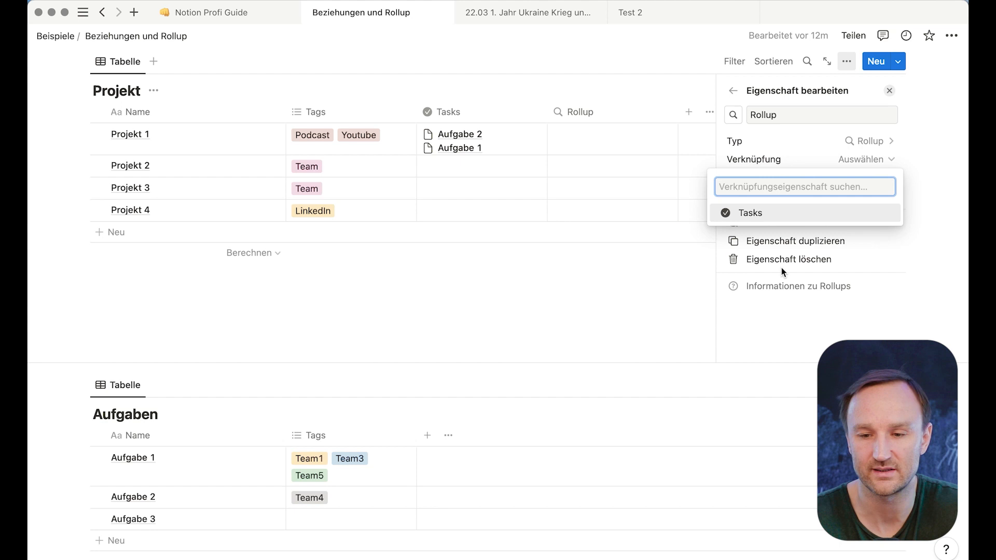
{"action": "left_click", "coordinate": [759, 213]}
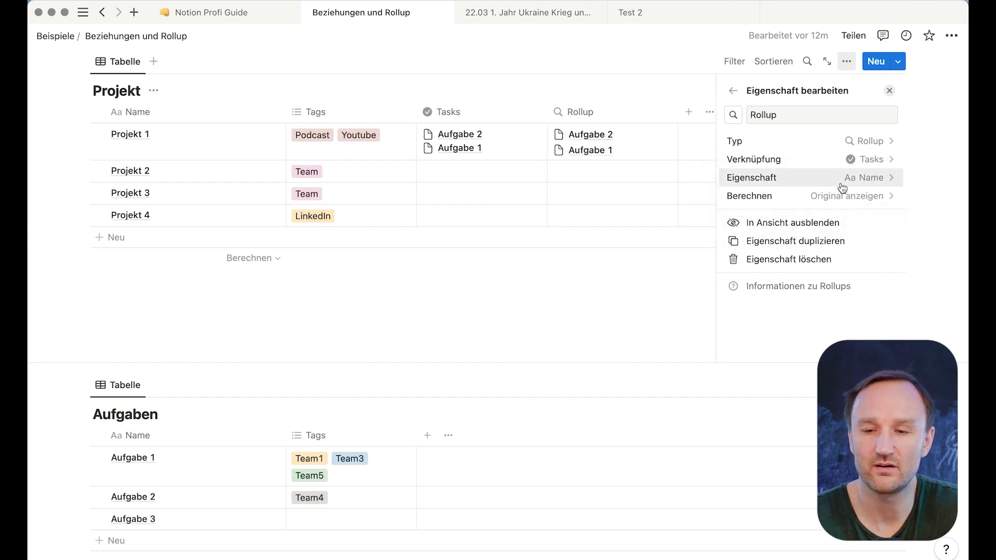
{"action": "left_click", "coordinate": [874, 180]}
{"action": "left_click", "coordinate": [741, 250]}
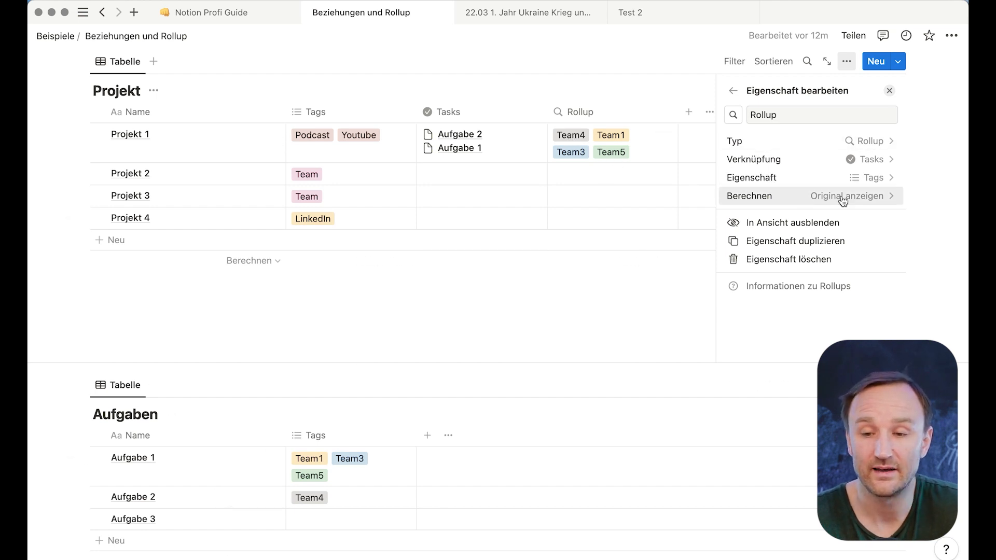
{"action": "left_click", "coordinate": [860, 196]}
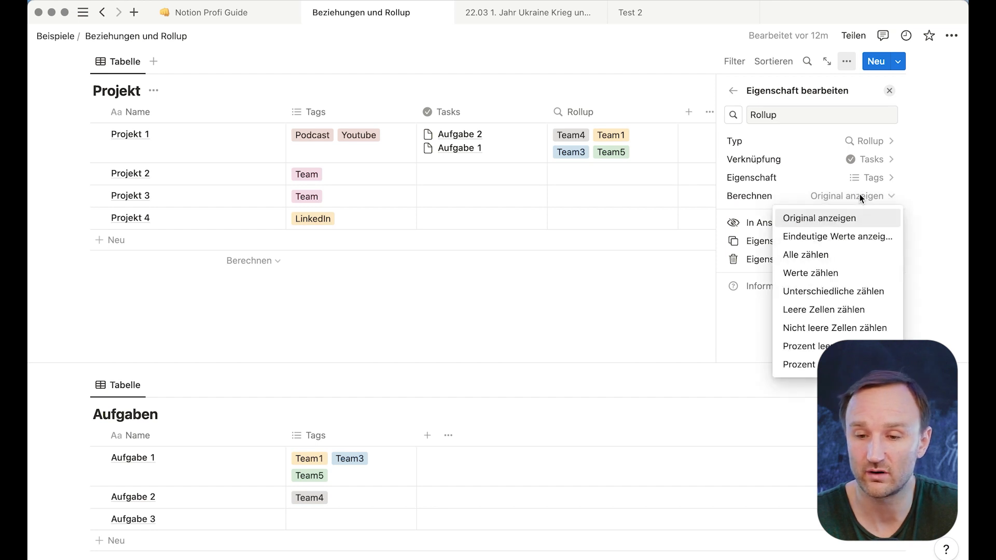
{"action": "left_click", "coordinate": [833, 273]}
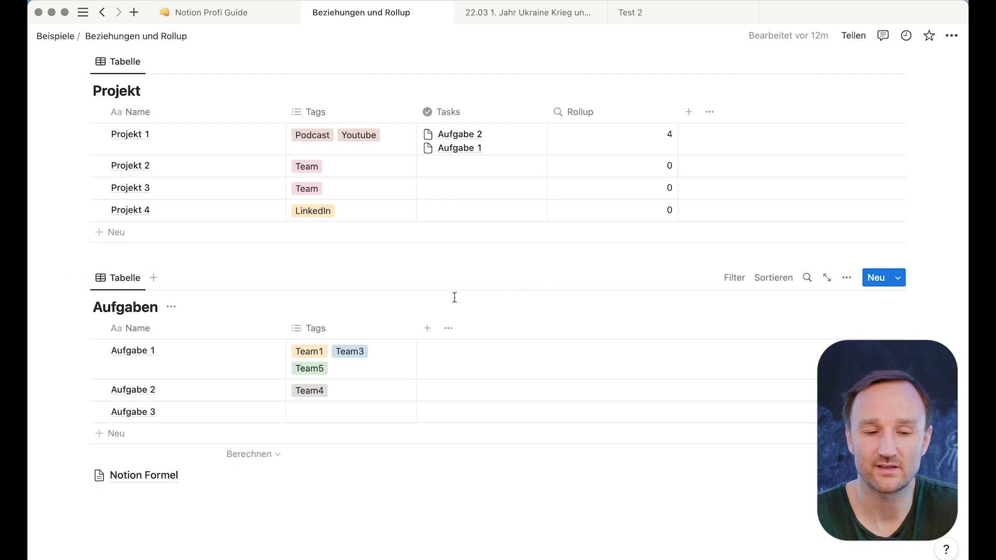
- Open Aufgabe 1 as a page and add an Erledigt checkbox property to the tasks
{"action": "left_click", "coordinate": [143, 353]}
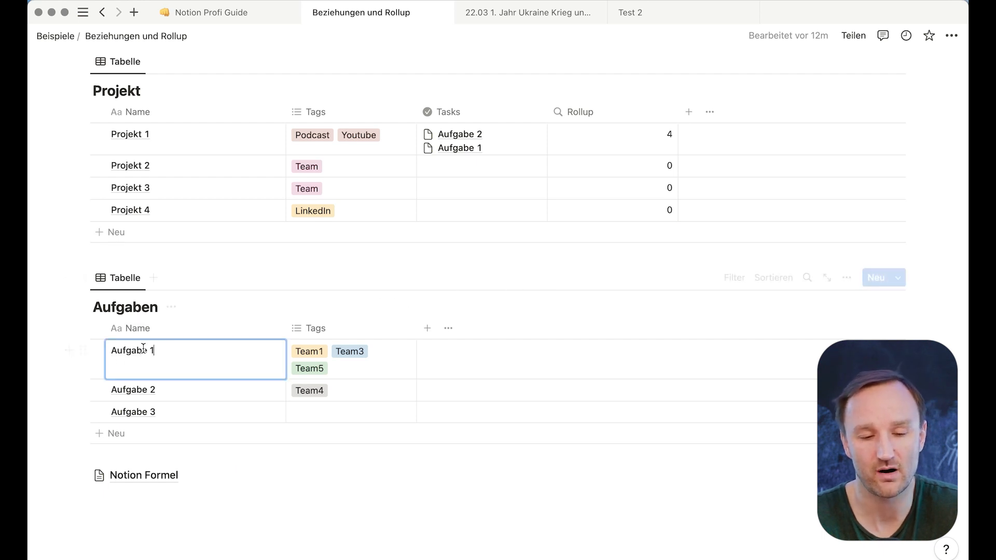
{"action": "key", "text": "Escape"}
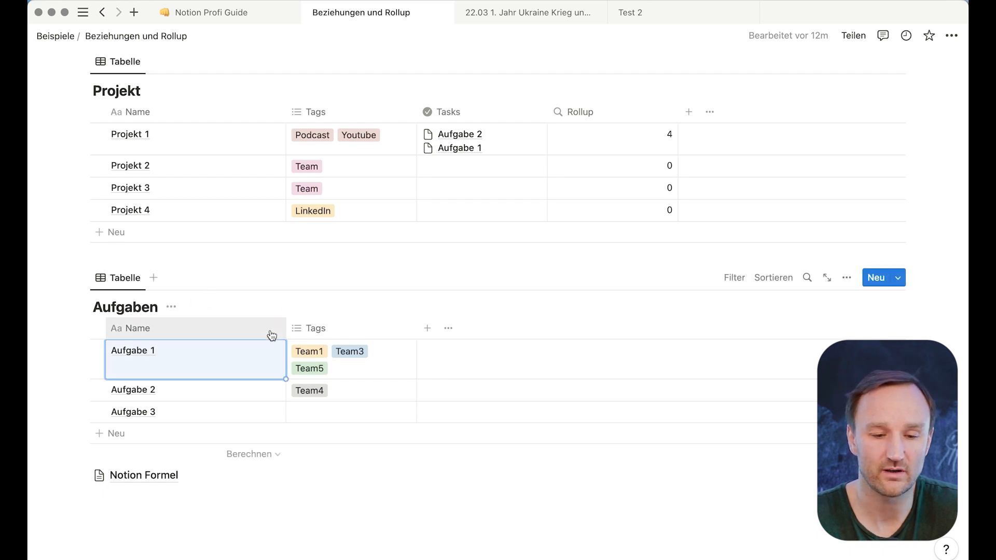
{"action": "left_click", "coordinate": [273, 354]}
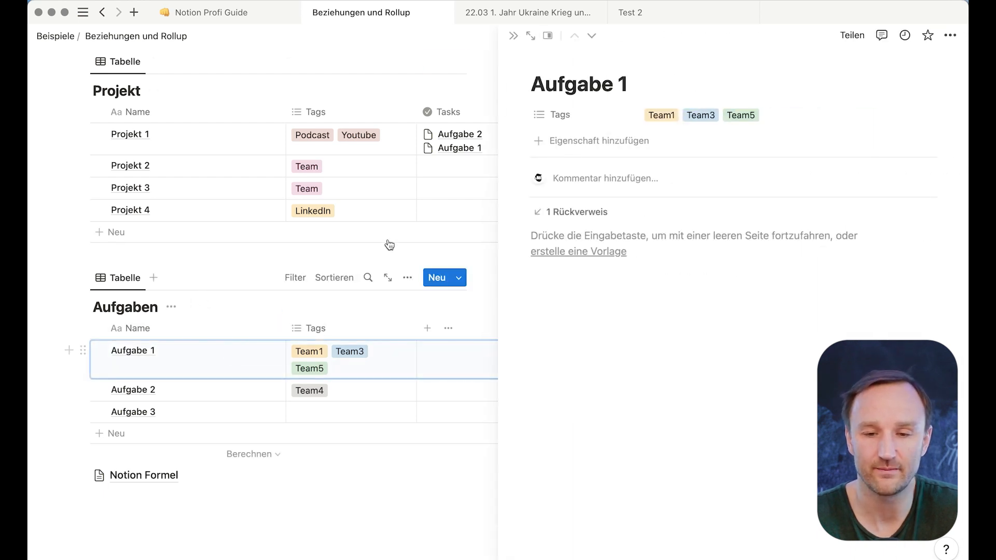
{"action": "left_click", "coordinate": [593, 140]}
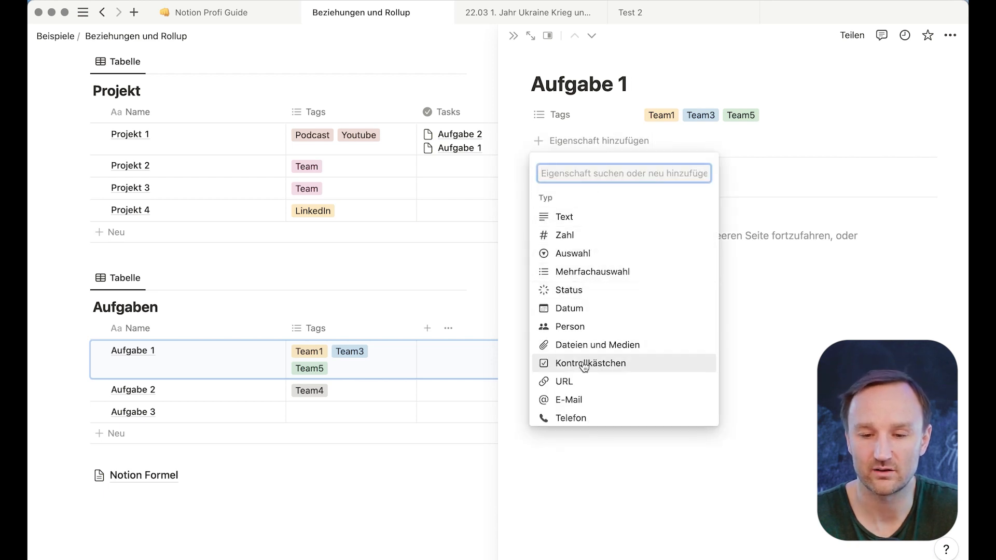
{"action": "left_click", "coordinate": [586, 365]}
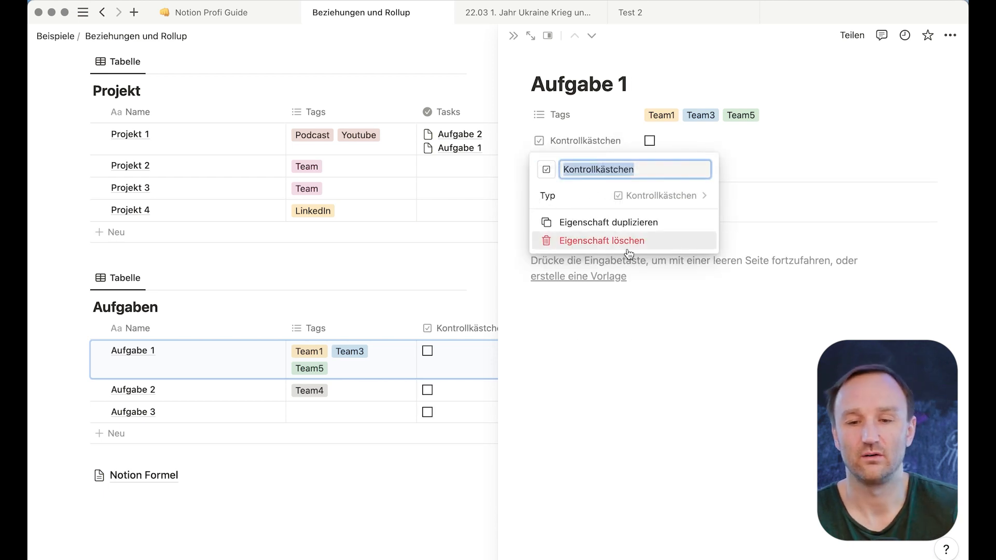
{"action": "type", "text": "Erledigt"}
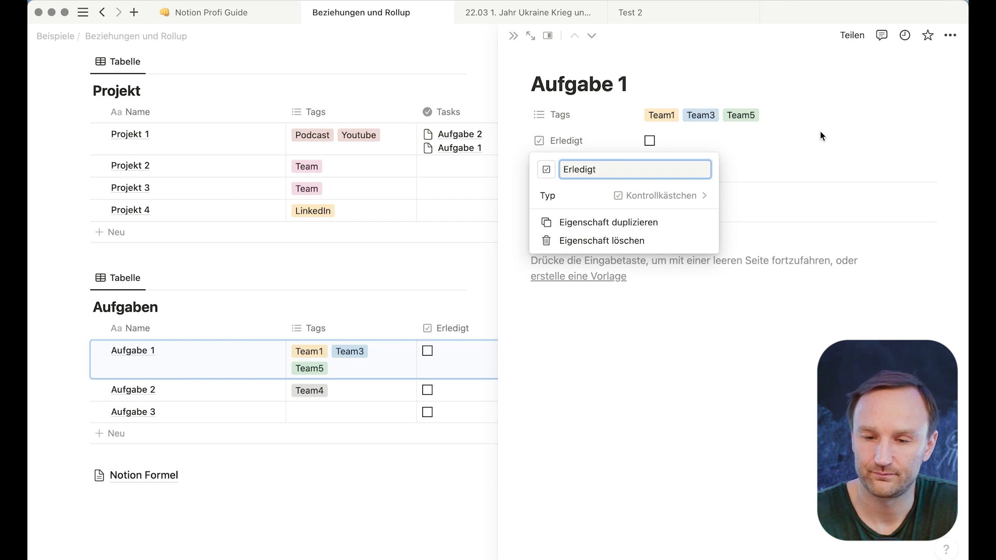
{"action": "left_click", "coordinate": [760, 156]}
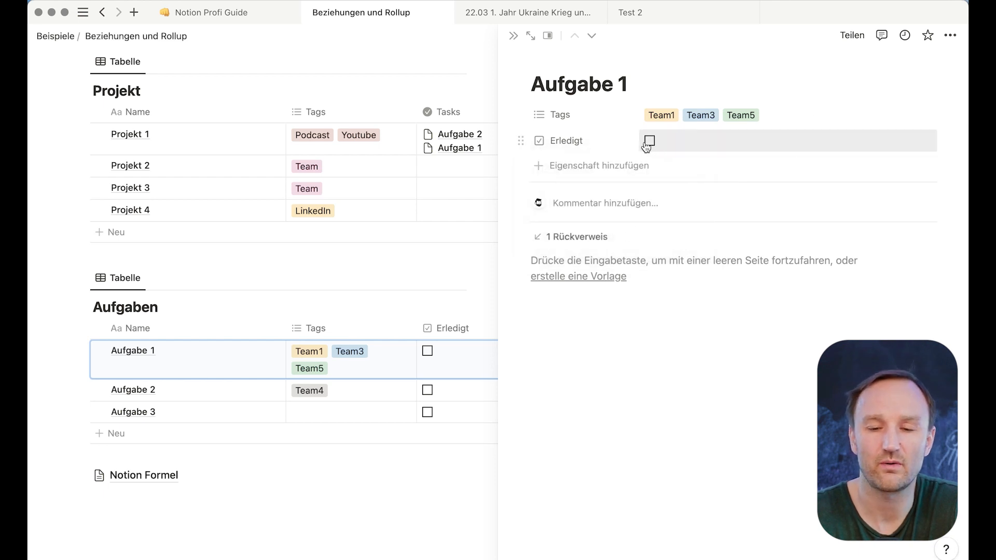
- Preview Aufgabe 2 in the side peek, close it, and toggle its Erledigt checkbox
{"action": "left_click", "coordinate": [136, 390]}
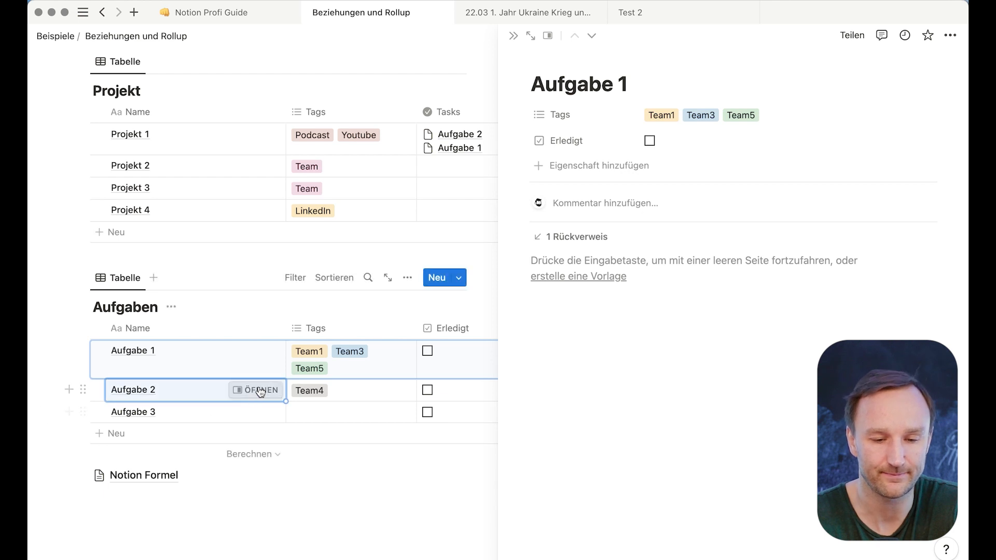
{"action": "left_click", "coordinate": [261, 390]}
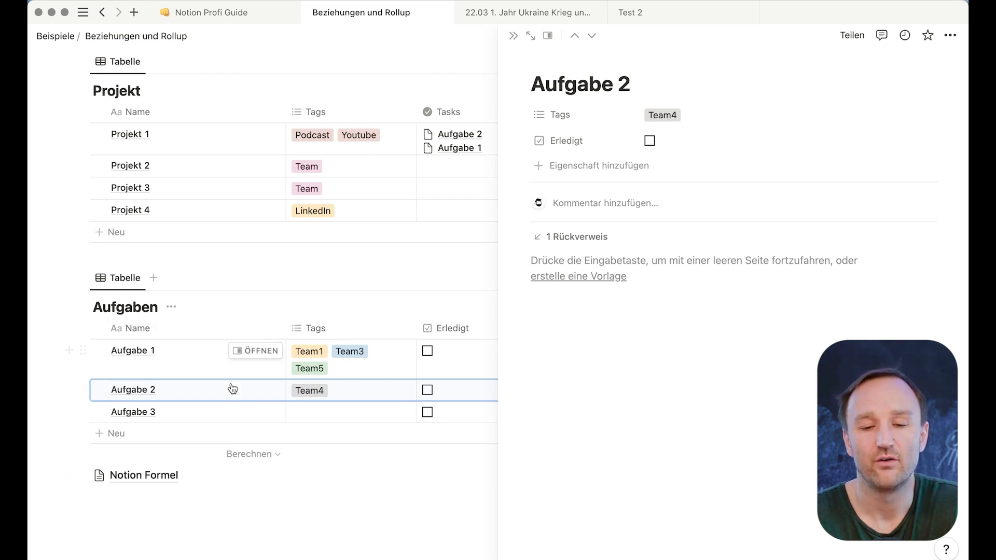
{"action": "key", "text": "Escape"}
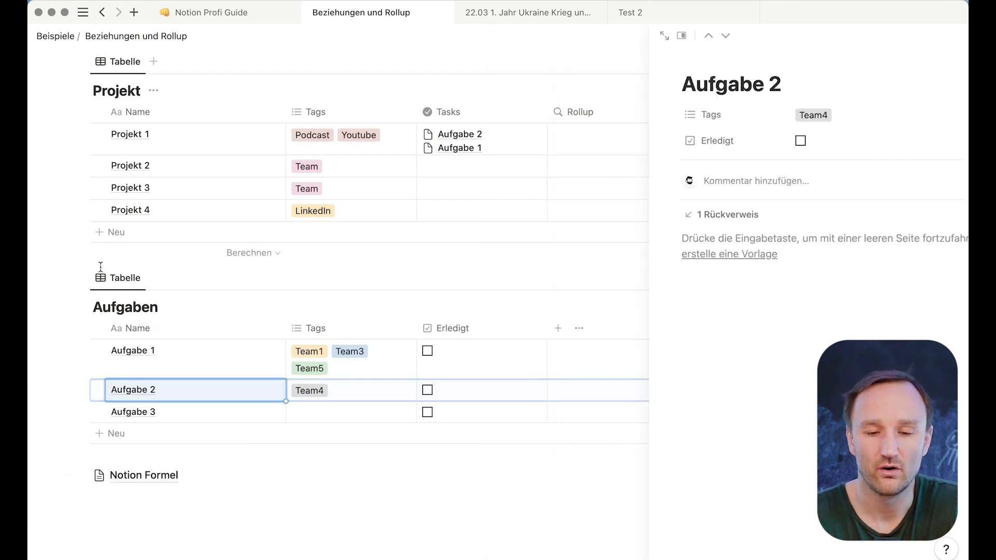
{"action": "left_click", "coordinate": [427, 390]}
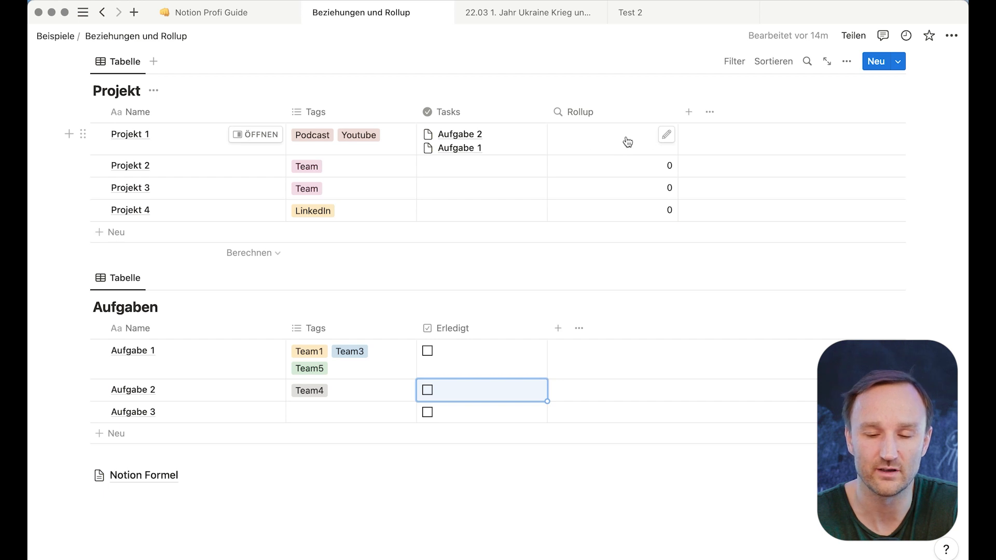
- Add a rollup property named Status that rolls up Erledigt through the Tasks relation
{"action": "left_click", "coordinate": [689, 113]}
{"action": "scroll", "coordinate": [778, 262], "scroll_direction": "down", "scroll_amount": 3}
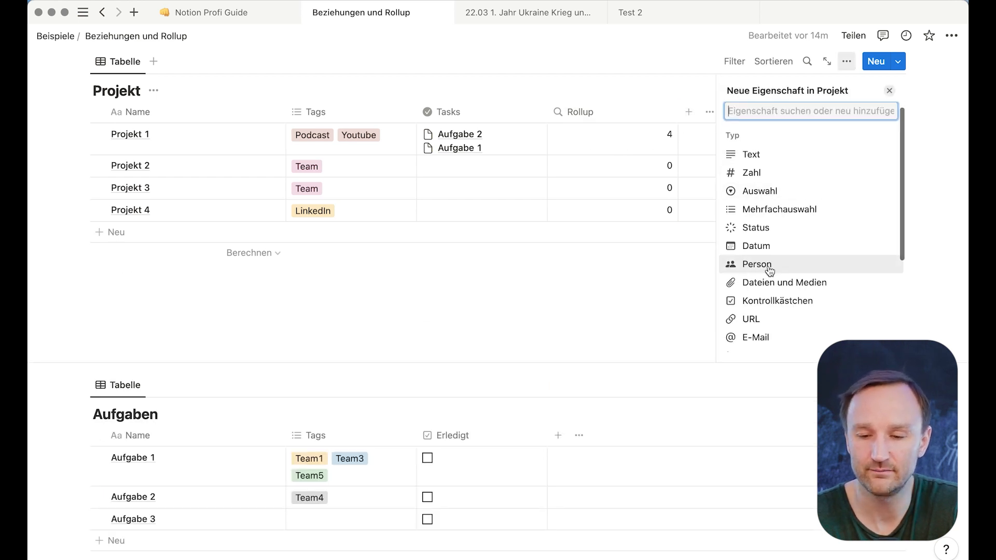
{"action": "scroll", "coordinate": [759, 283], "scroll_direction": "down", "scroll_amount": 3}
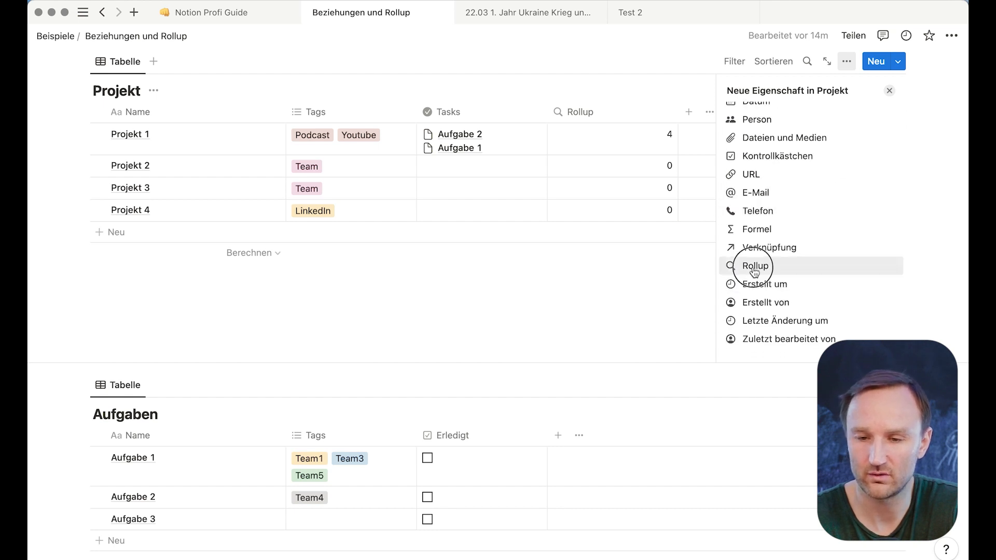
{"action": "left_click", "coordinate": [756, 266]}
{"action": "type", "text": "Status"}
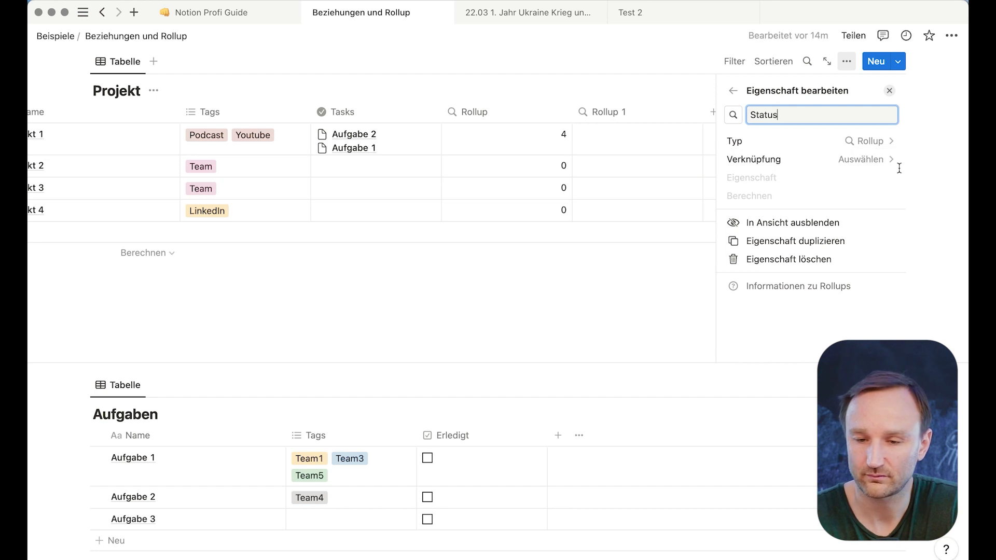
{"action": "left_click", "coordinate": [871, 161]}
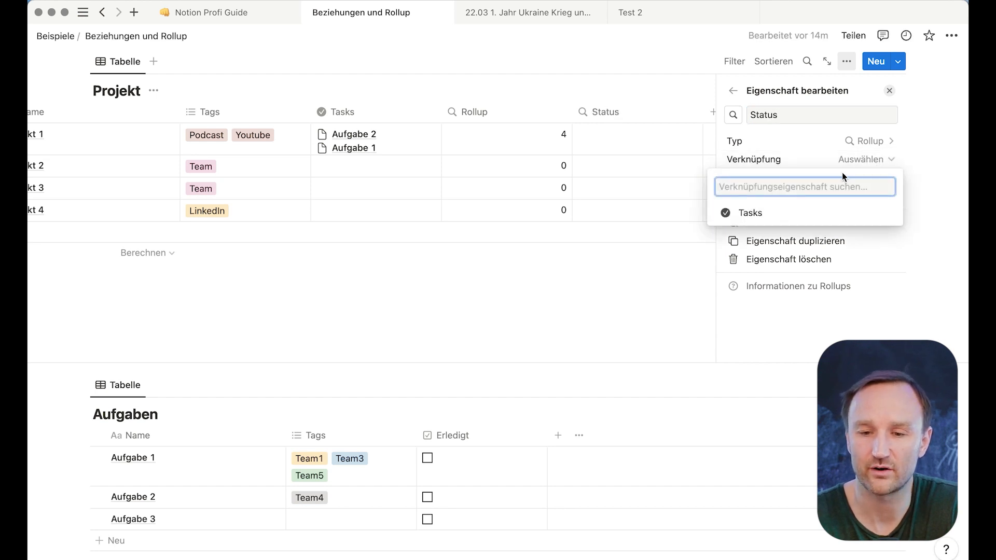
{"action": "left_click", "coordinate": [760, 211]}
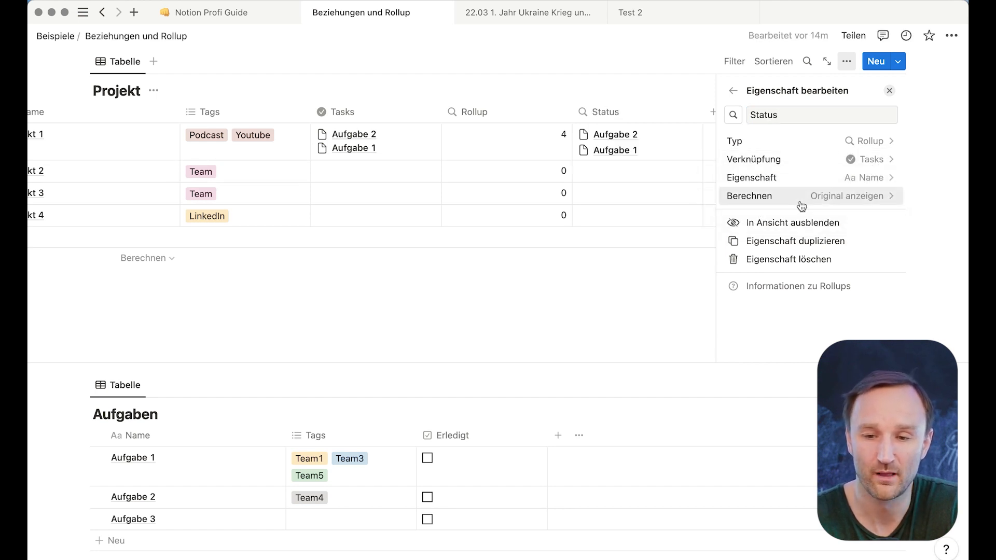
{"action": "left_click", "coordinate": [865, 179]}
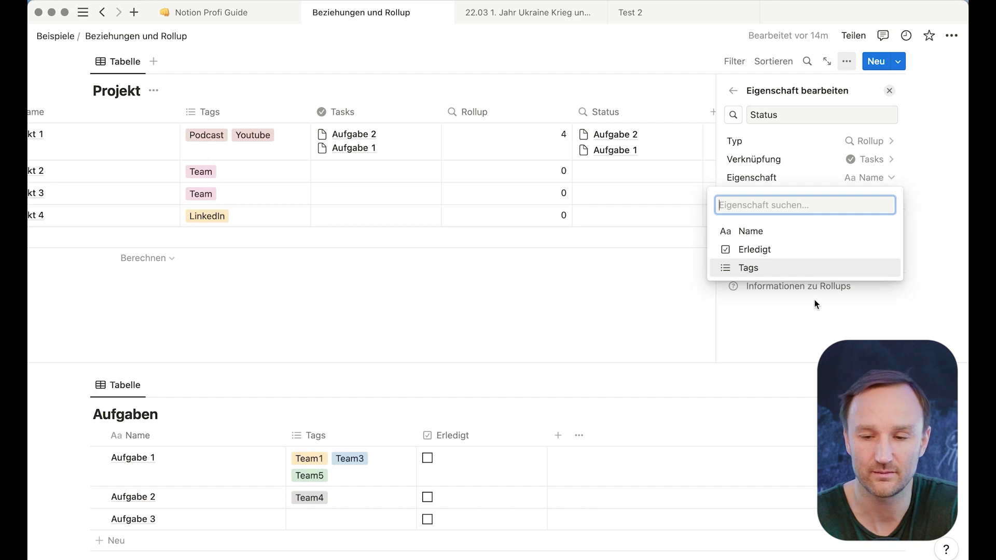
{"action": "left_click", "coordinate": [763, 251]}
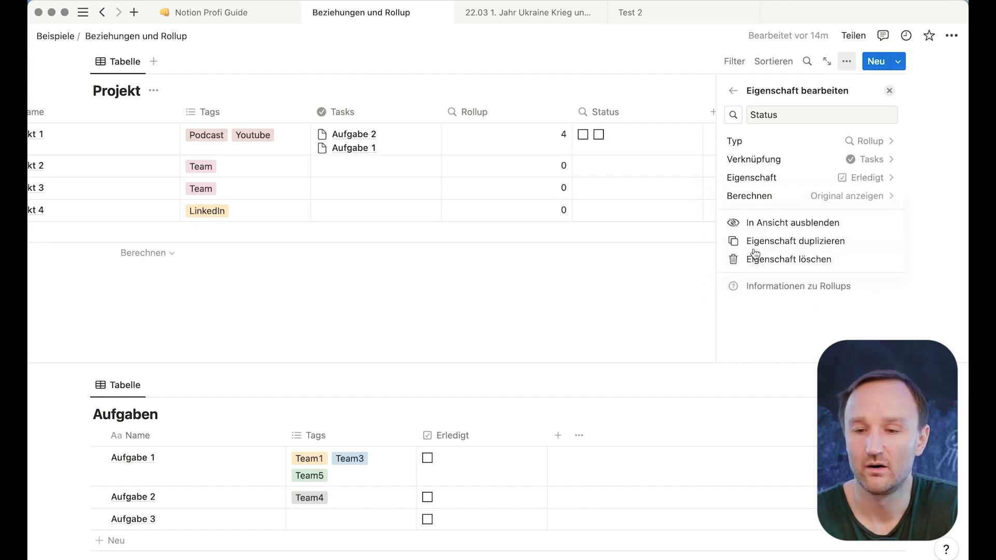
- Calculate the Status rollup as Prozent abgehakt, shown as a Lila (purple) progress bar
{"action": "left_click", "coordinate": [857, 197]}
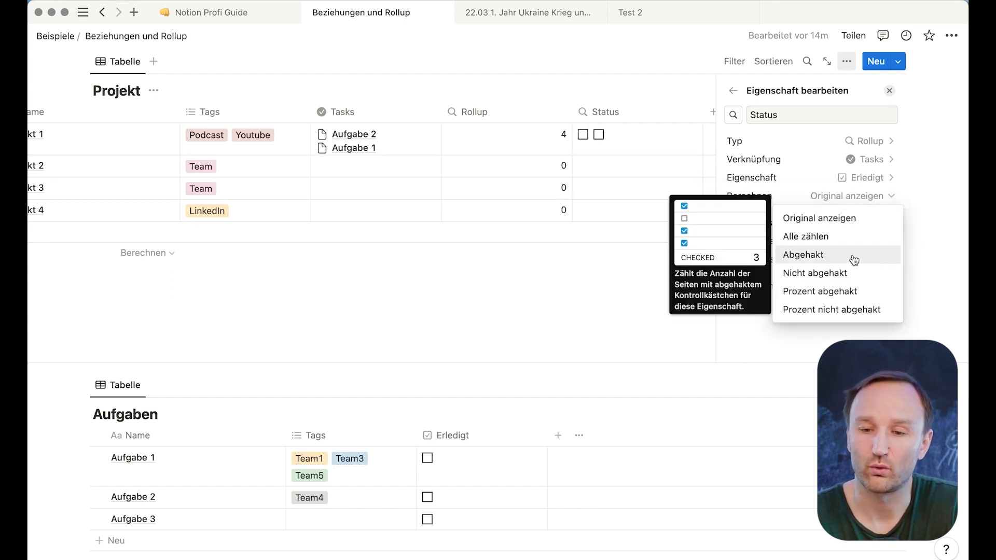
{"action": "left_click", "coordinate": [850, 293]}
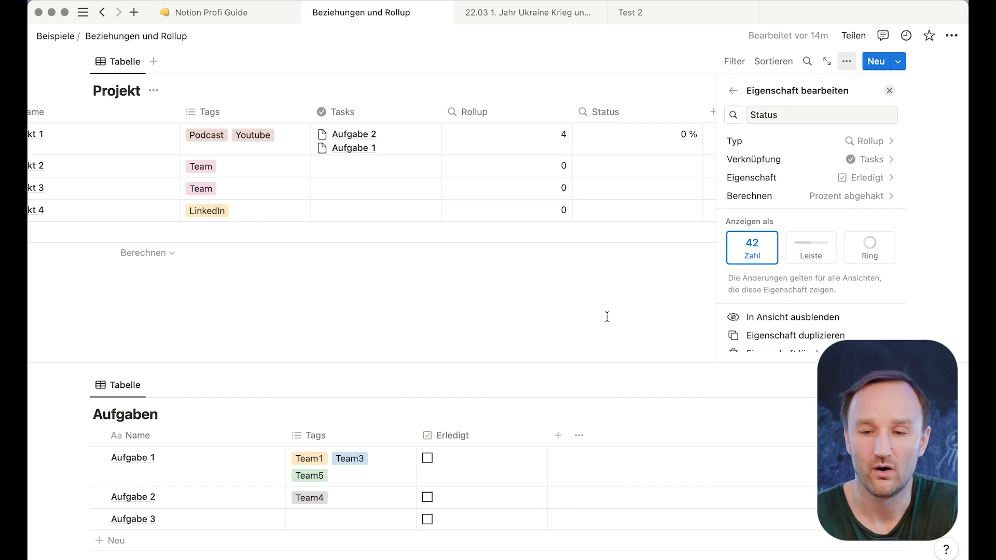
{"action": "left_click", "coordinate": [809, 254]}
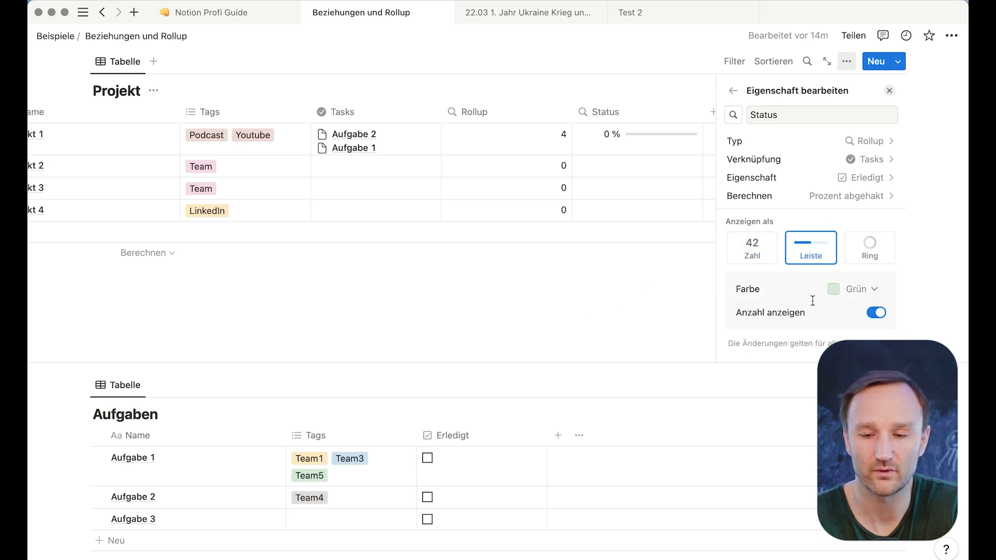
{"action": "left_click", "coordinate": [862, 289]}
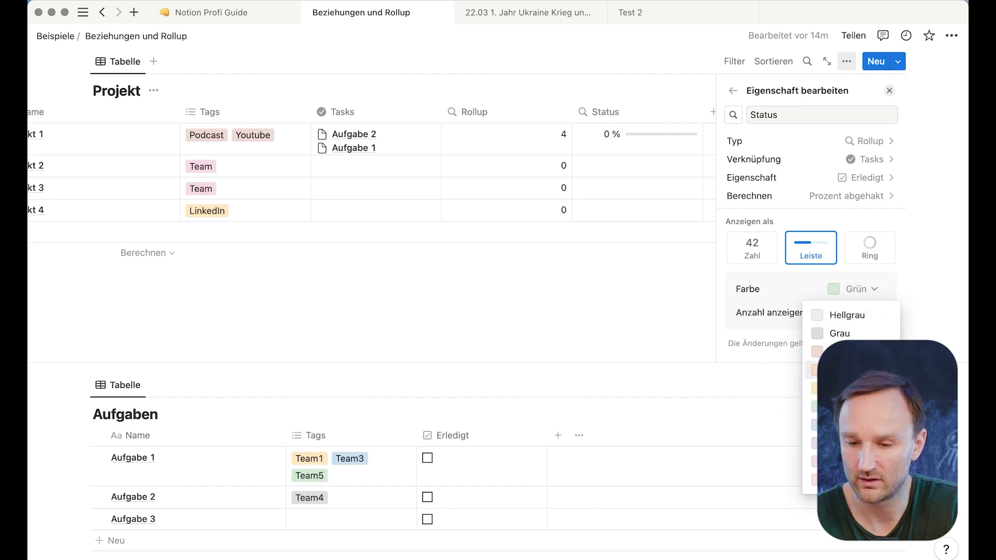
{"action": "left_click", "coordinate": [829, 425]}
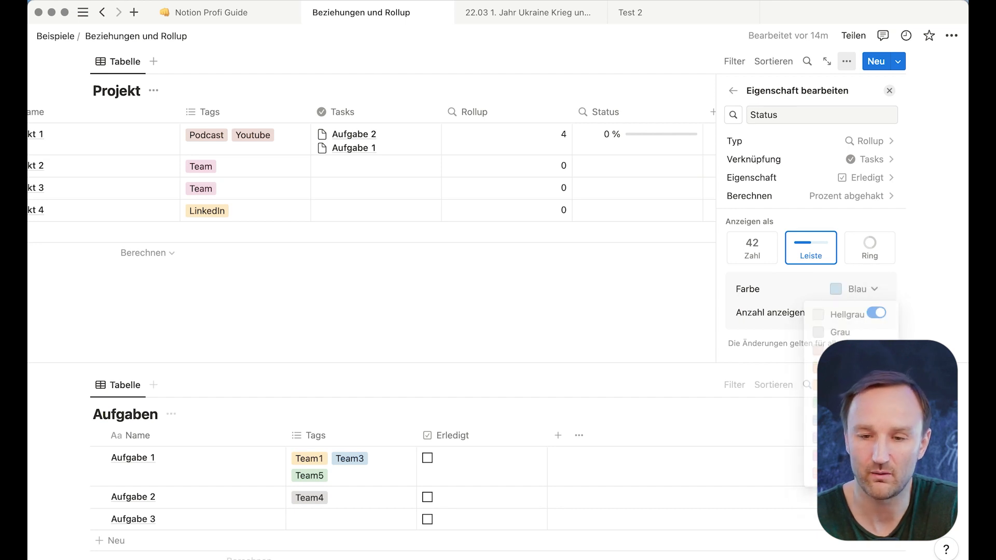
{"action": "left_click", "coordinate": [856, 289]}
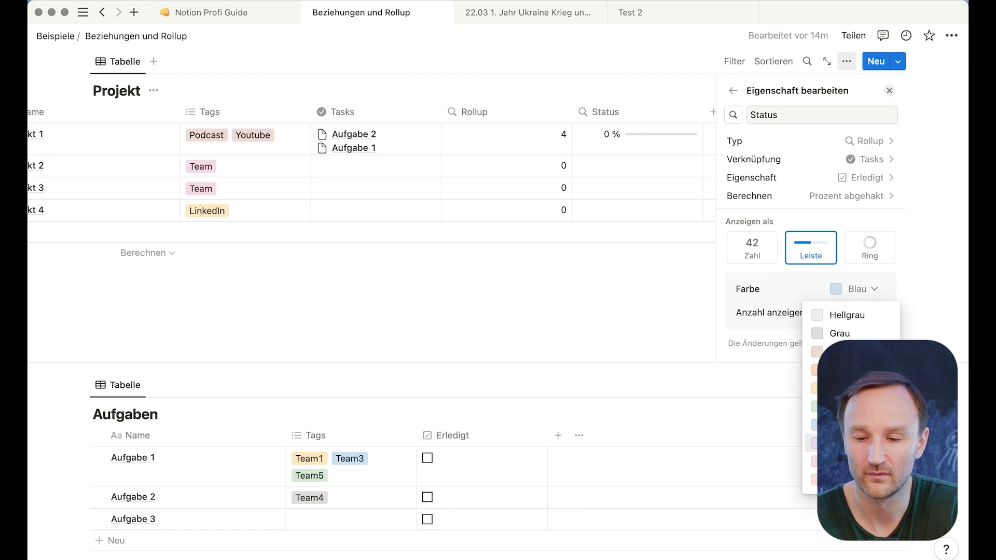
{"action": "left_click", "coordinate": [830, 442]}
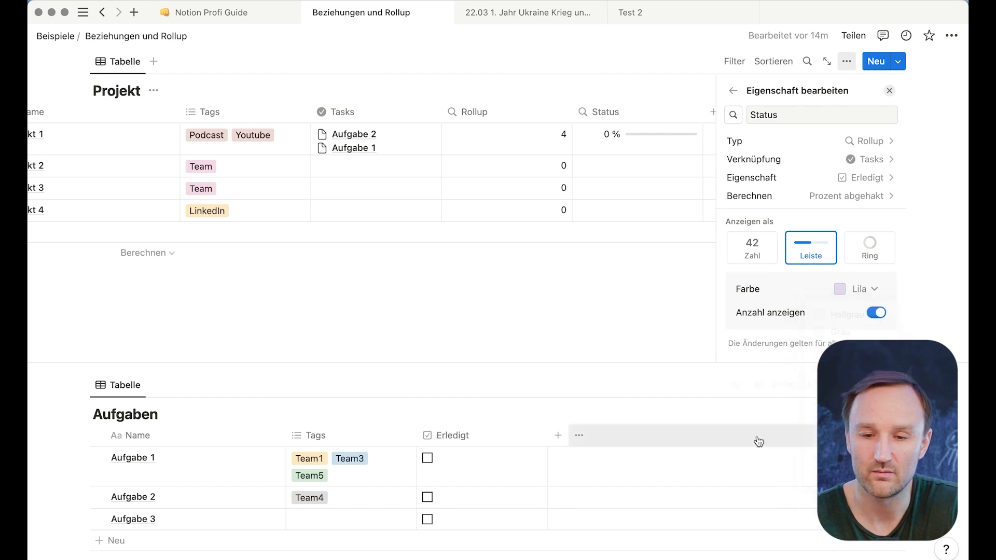
{"action": "left_click", "coordinate": [611, 332]}
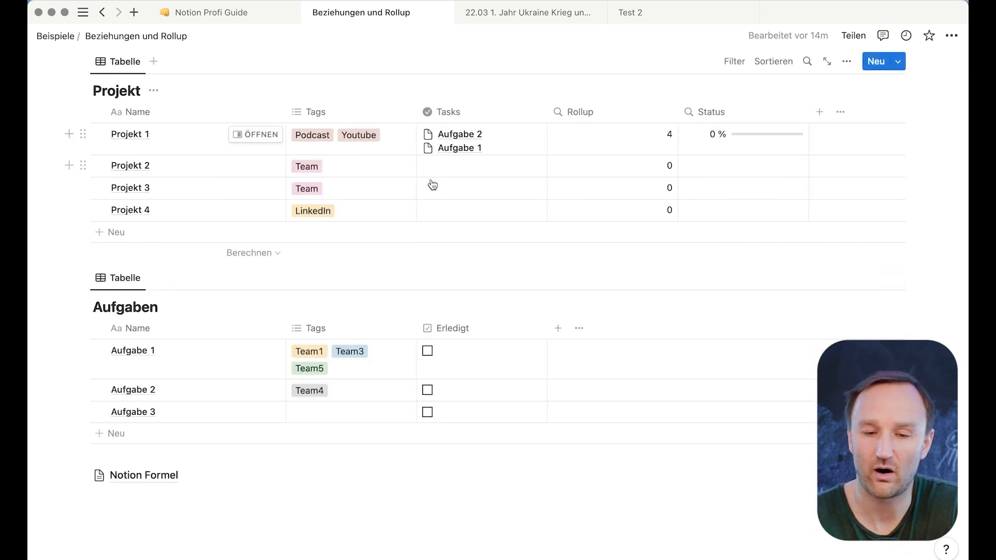
- Mark Aufgabe 2 as Erledigt and link Aufgabe 3 to Projekt 1's Tasks
{"action": "left_click", "coordinate": [426, 391]}
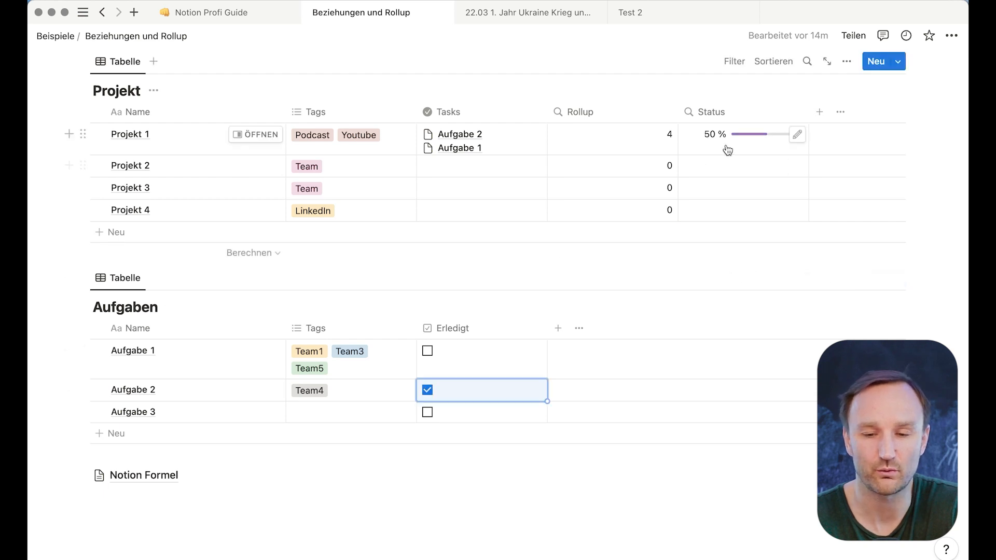
{"action": "mouse_move", "coordinate": [735, 146]}
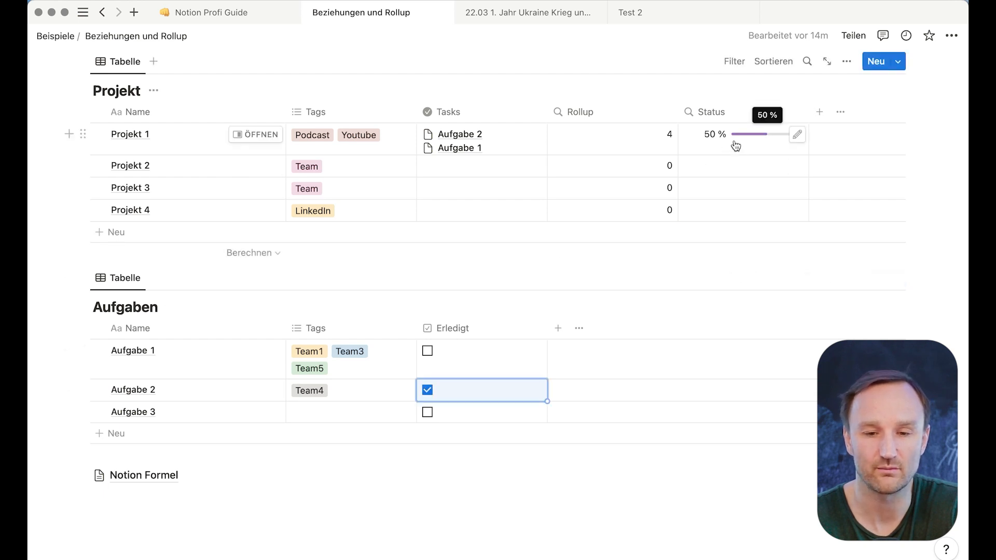
{"action": "left_click", "coordinate": [514, 135]}
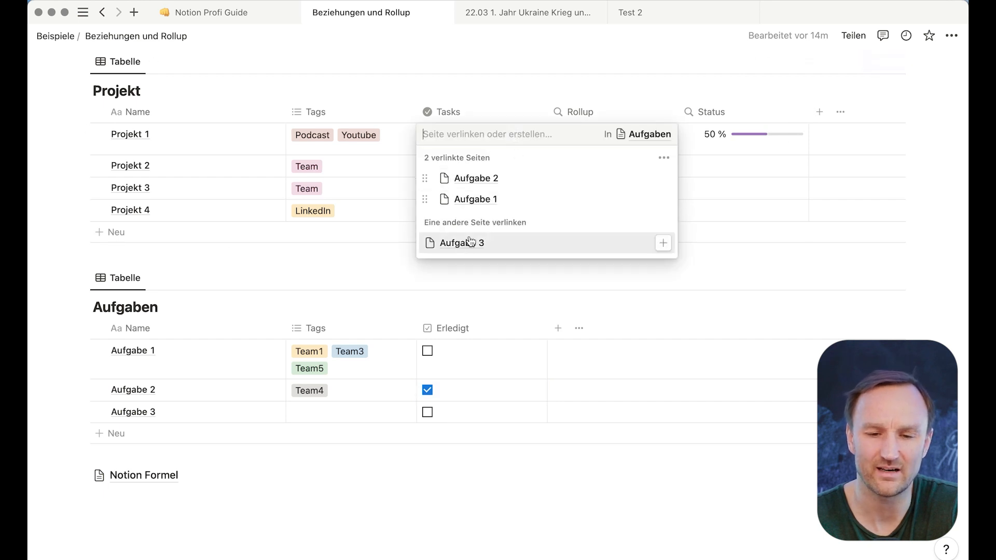
{"action": "left_click", "coordinate": [461, 241]}
{"action": "key", "text": "Escape"}
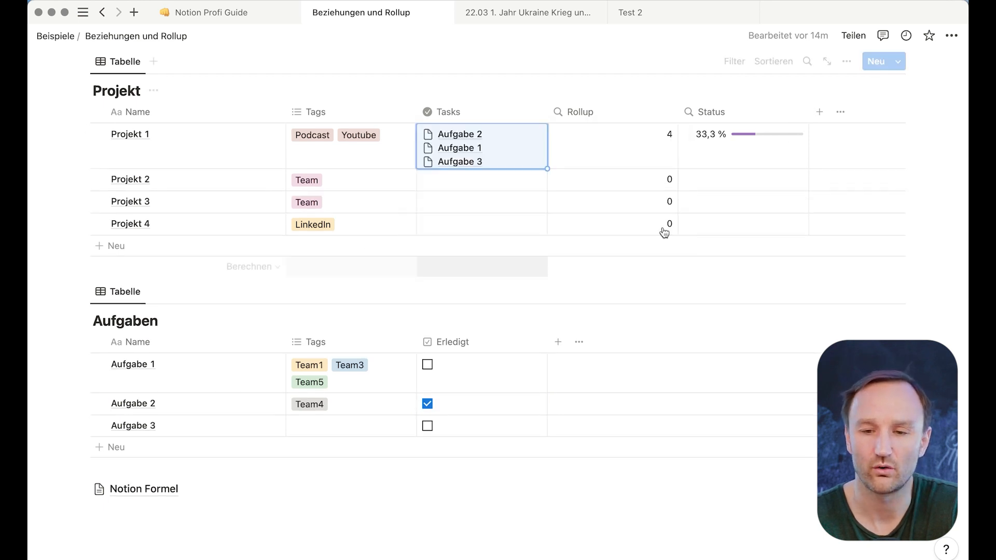
- Mark Aufgabe 3 as Erledigt, bringing Projekt 1's status to 66,7 %
{"action": "mouse_move", "coordinate": [733, 141]}
{"action": "left_click", "coordinate": [427, 426]}
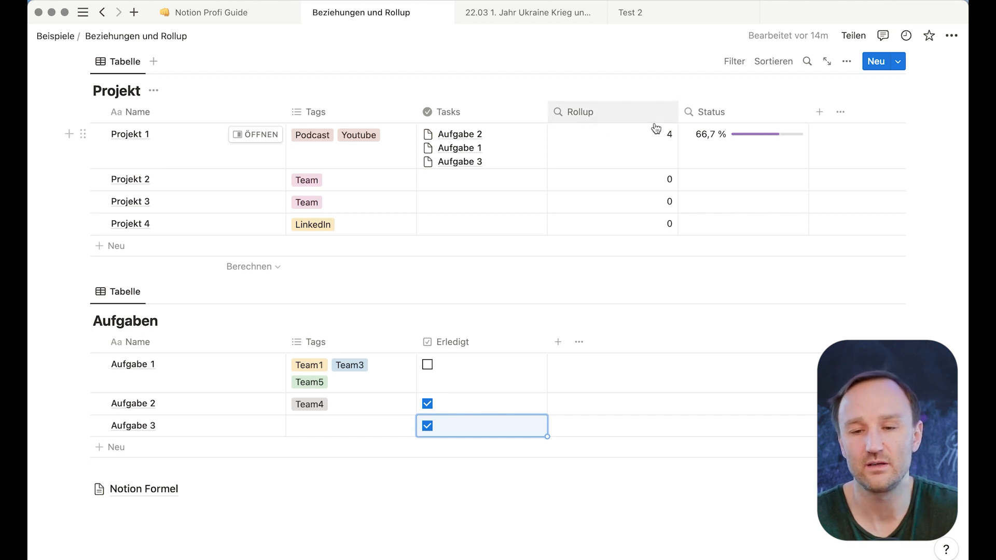
{"action": "left_click", "coordinate": [579, 110]}
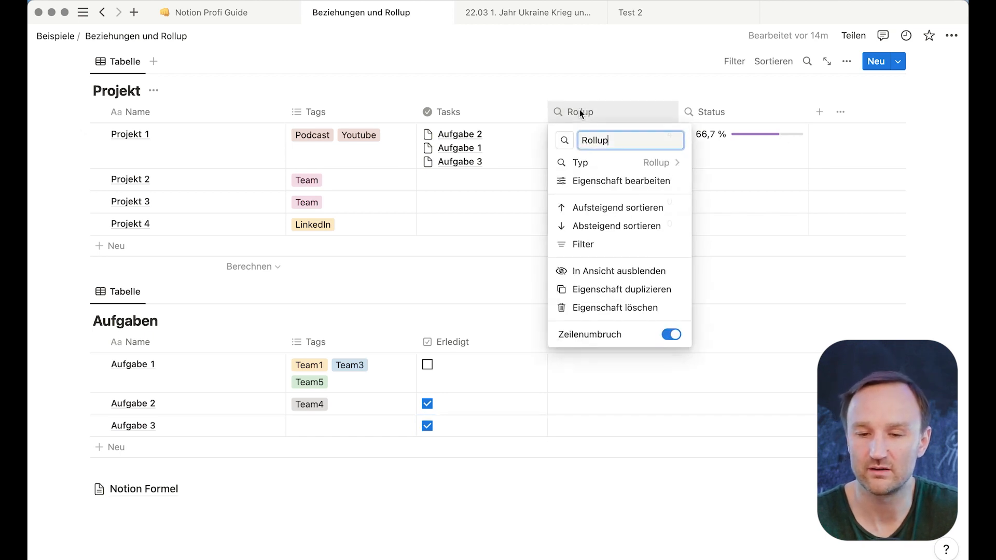
{"action": "left_click", "coordinate": [580, 113]}
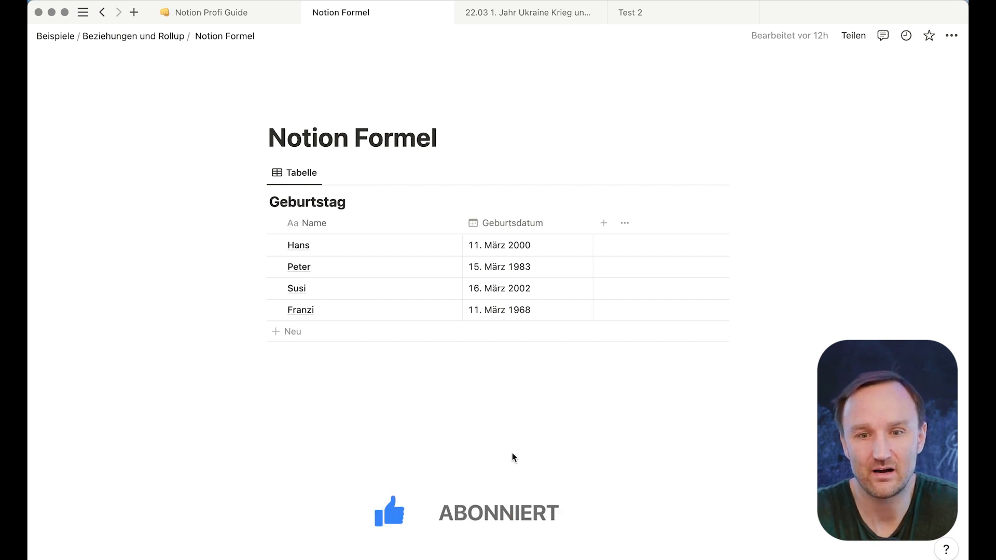
{"action": "left_click", "coordinate": [207, 14]}
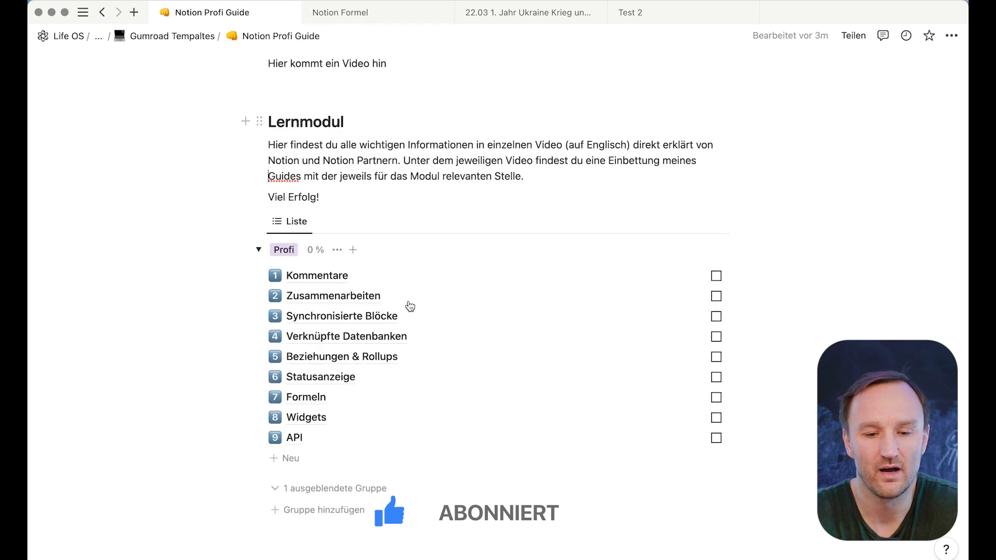
{"action": "left_click", "coordinate": [306, 398]}
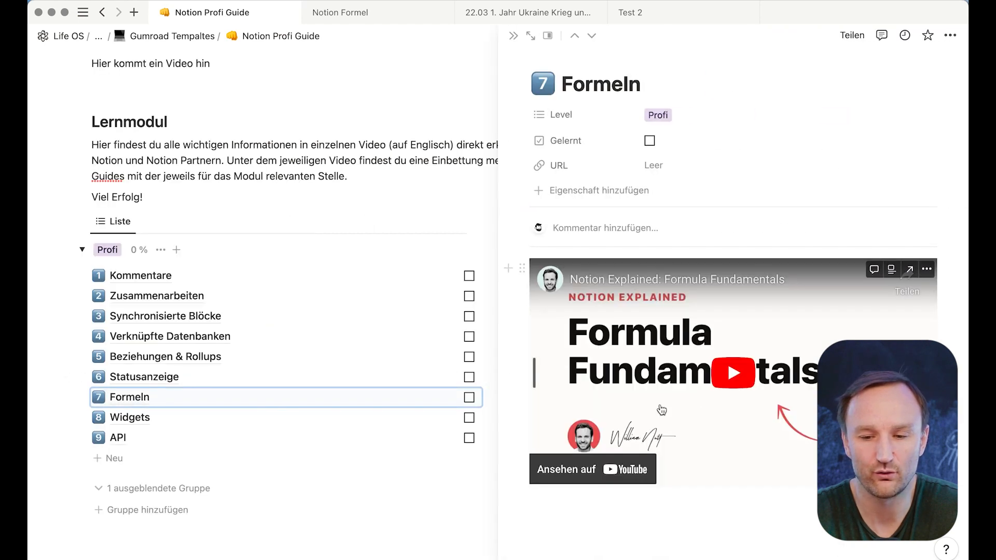
{"action": "left_click", "coordinate": [513, 36]}
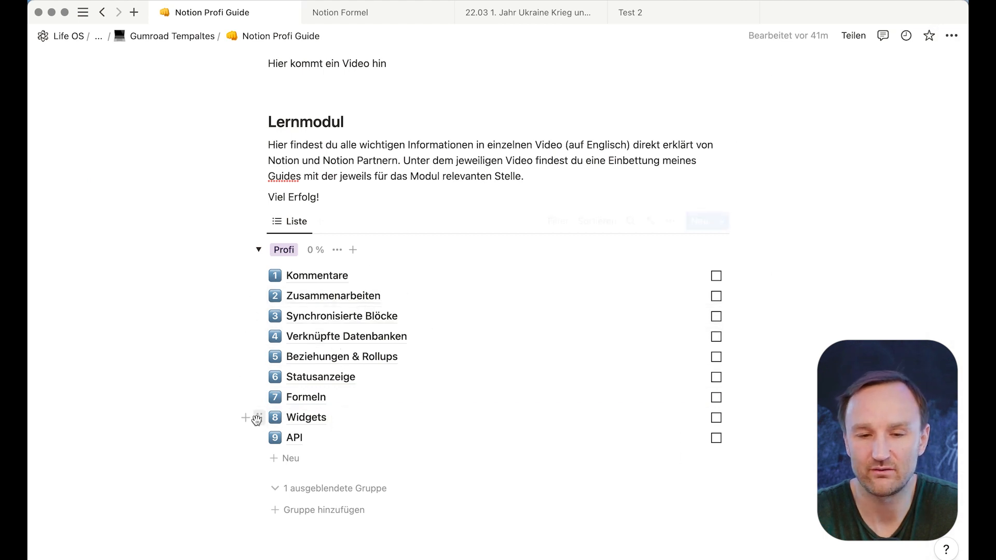
{"action": "left_click", "coordinate": [382, 16]}
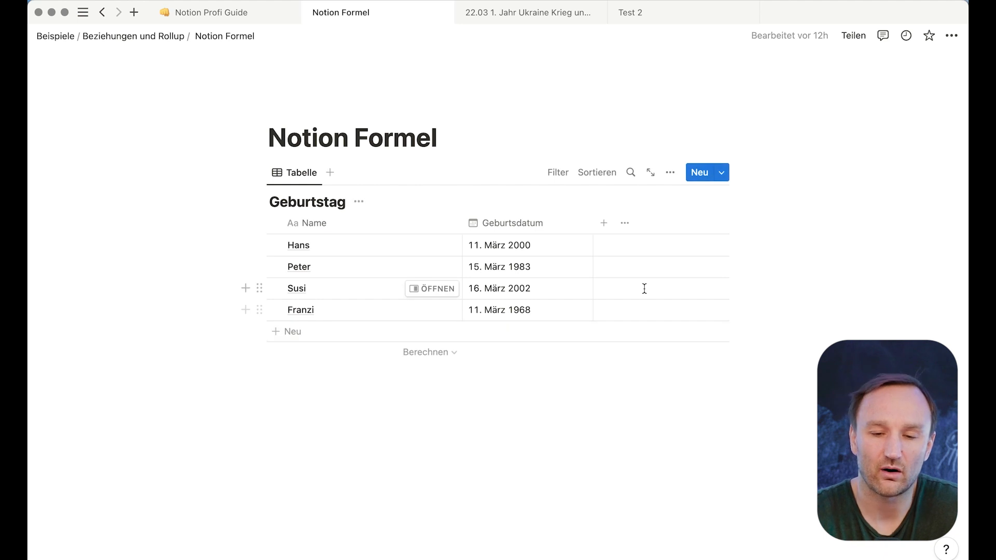
- Add a Formel-type property to the Geburtstag table and open its formula editor
{"action": "left_click", "coordinate": [604, 226]}
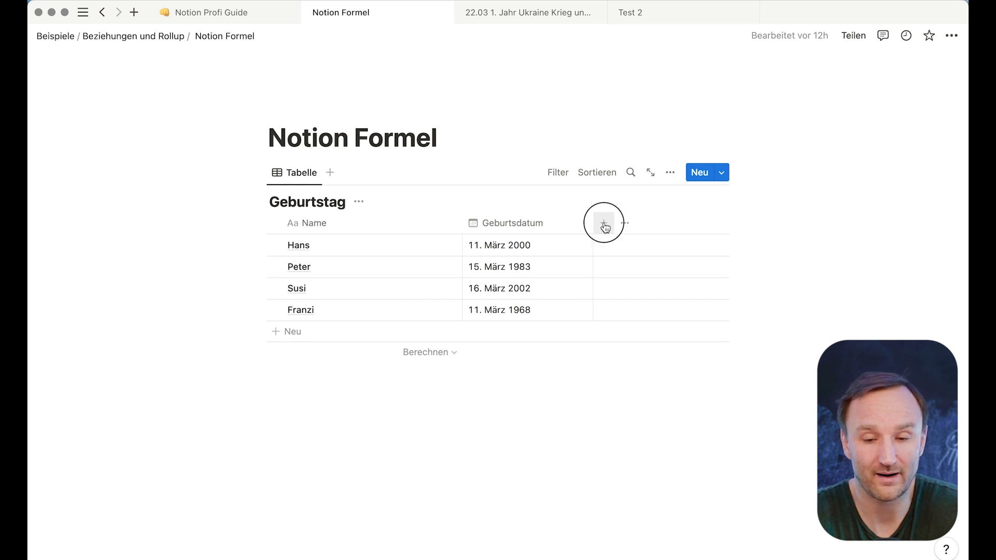
{"action": "scroll", "coordinate": [584, 365], "scroll_direction": "down", "scroll_amount": 5}
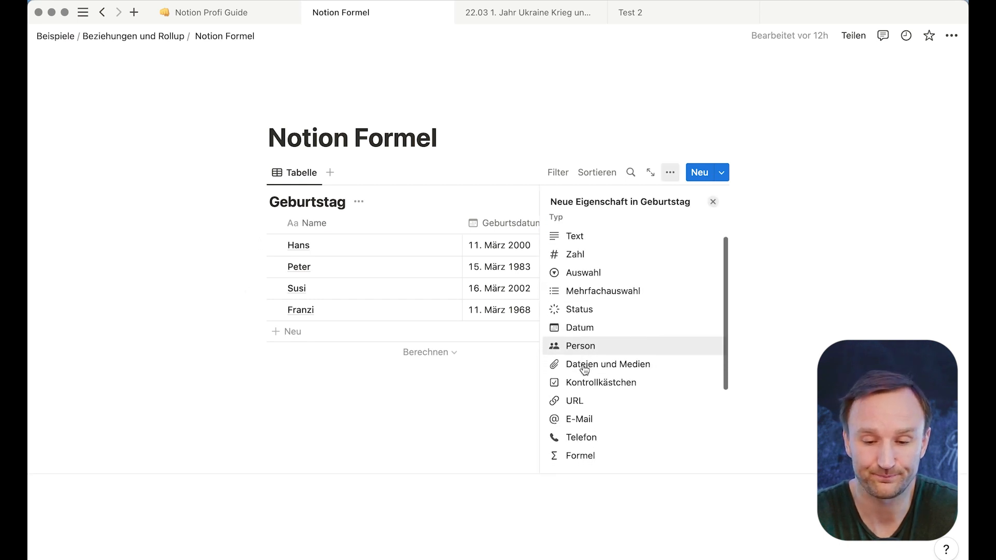
{"action": "left_click", "coordinate": [596, 338]}
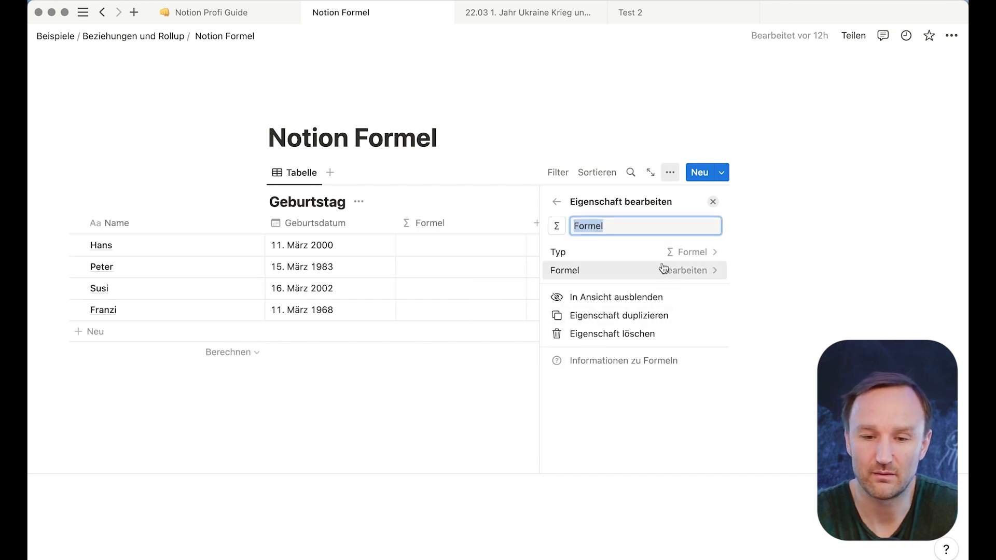
{"action": "left_click", "coordinate": [689, 267]}
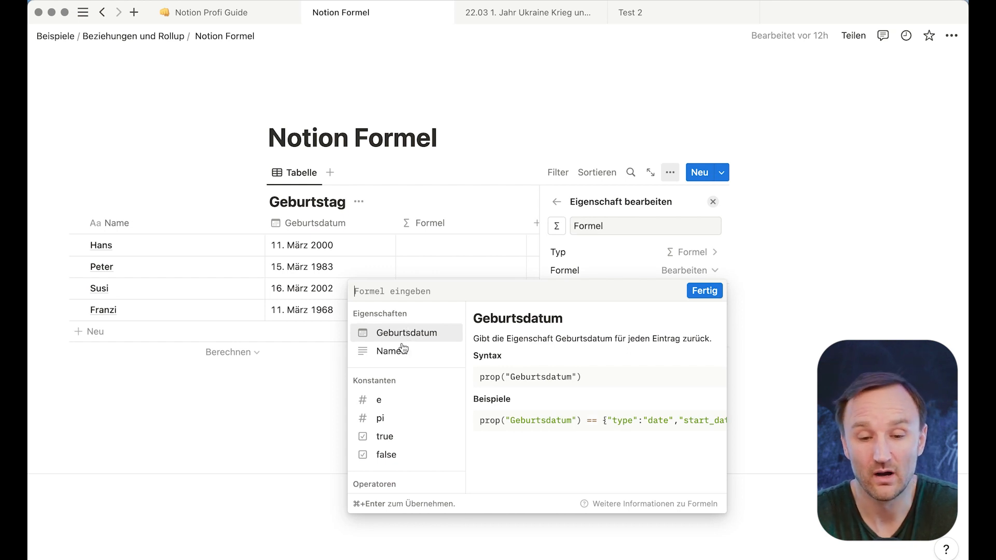
{"action": "scroll", "coordinate": [411, 337], "scroll_direction": "down", "scroll_amount": 1}
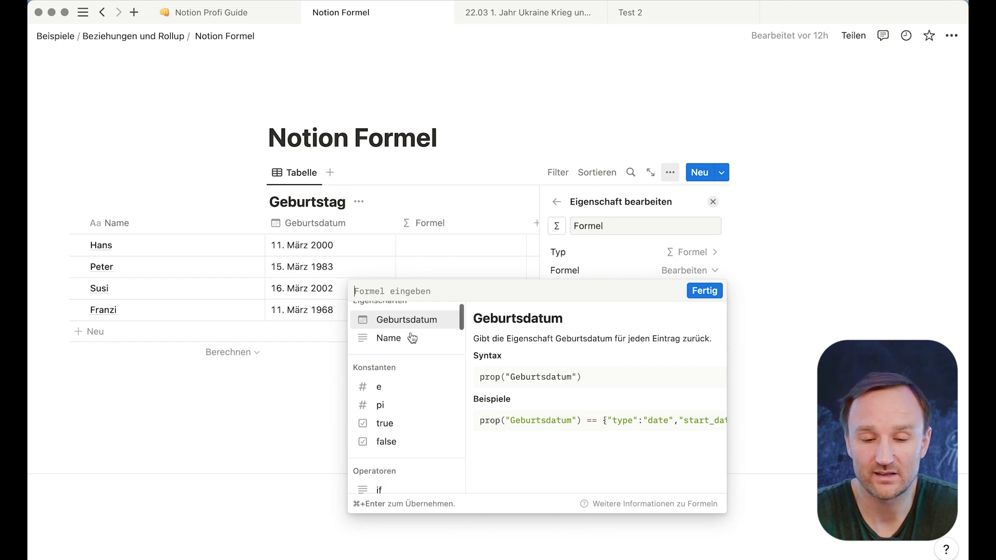
{"action": "scroll", "coordinate": [412, 338], "scroll_direction": "up", "scroll_amount": 1}
- Enter dateBetween(now(), prop("Geburtsdatum"), "years") so Formel shows ages 23, 39, 20 and 55
{"action": "left_click", "coordinate": [399, 291]}
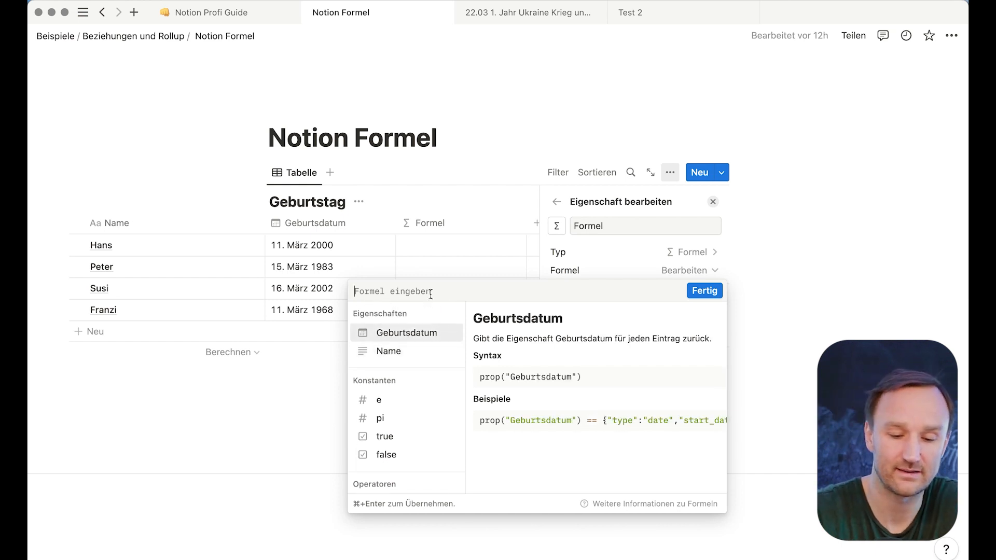
{"action": "type", "text": "Date"}
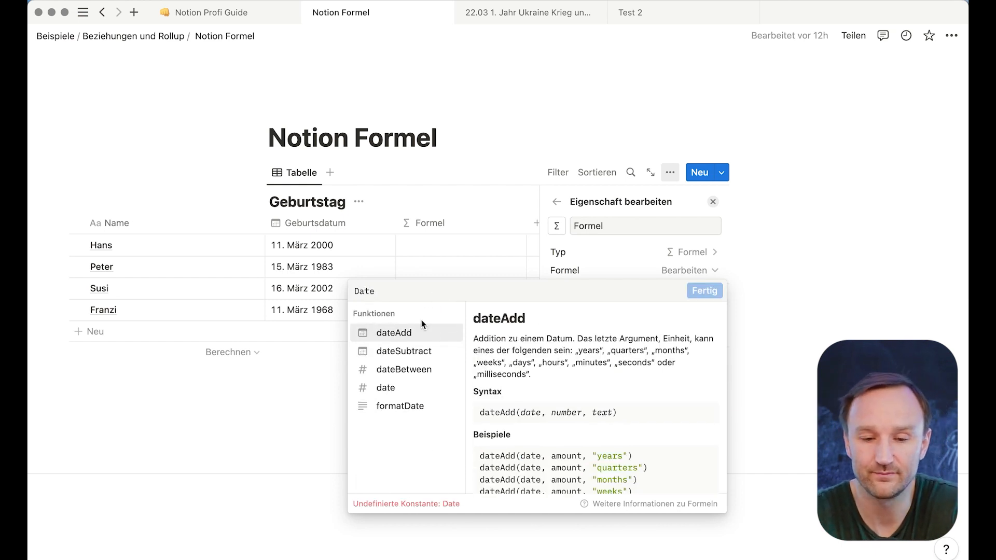
{"action": "left_click", "coordinate": [404, 370]}
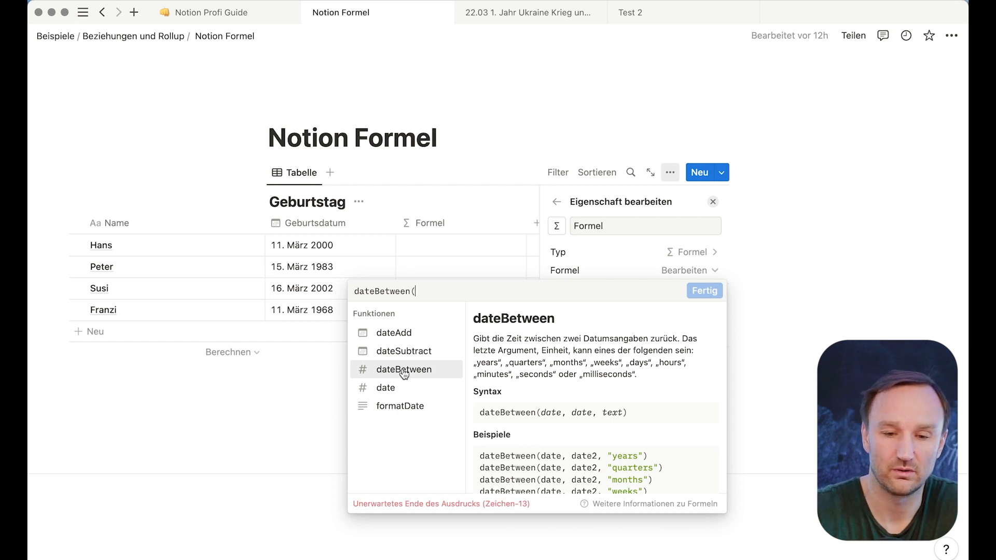
{"action": "type", "text": "now"}
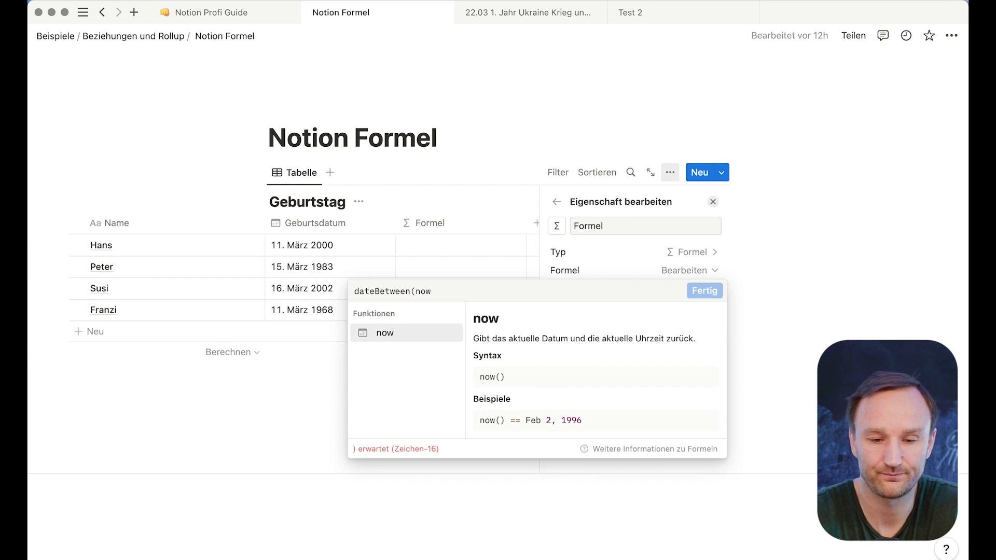
{"action": "left_click", "coordinate": [384, 335]}
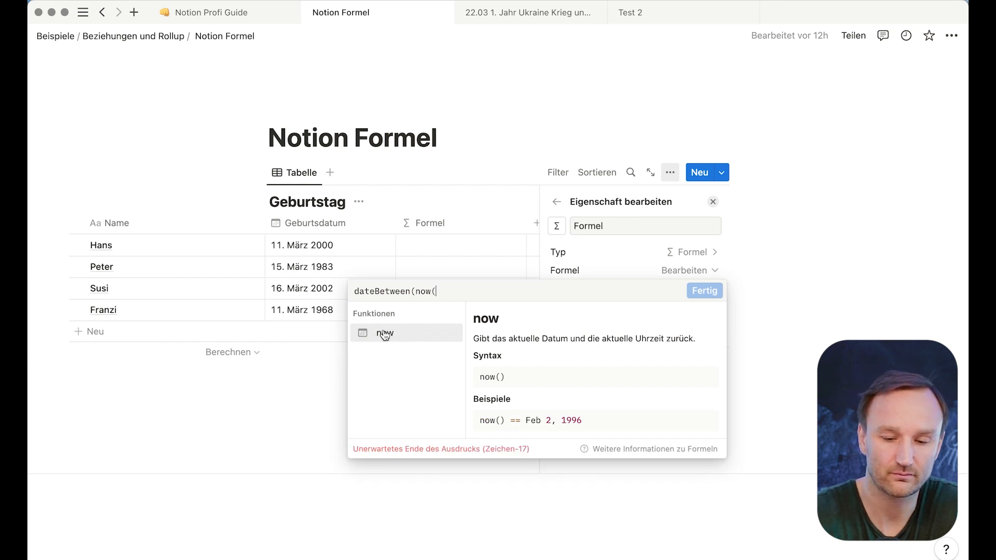
{"action": "type", "text": ")"}
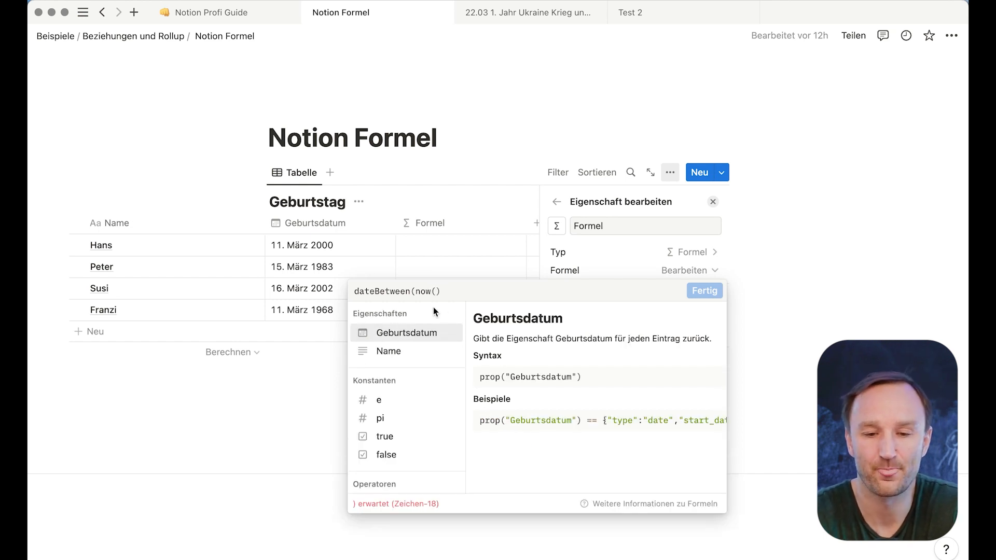
{"action": "type", "text": ","}
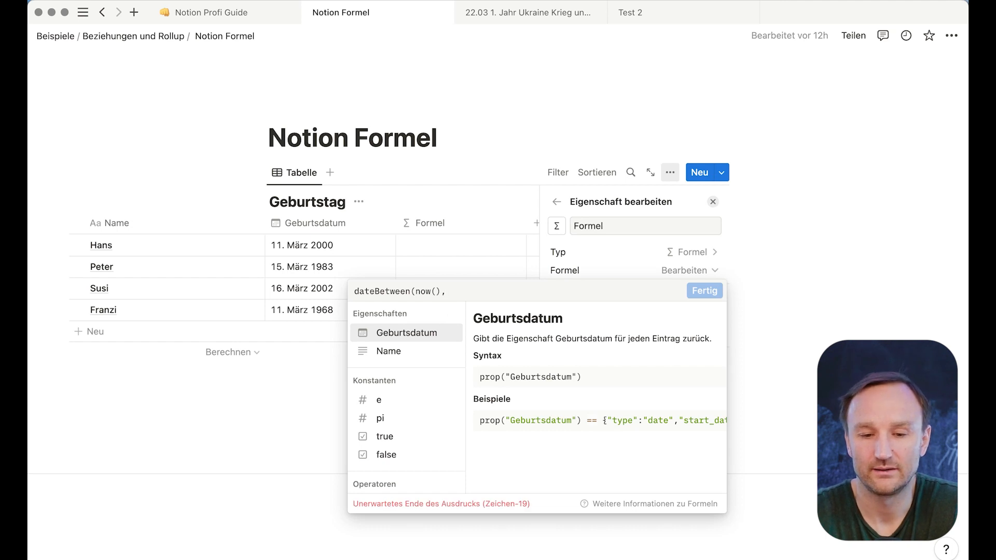
{"action": "left_click", "coordinate": [403, 336]}
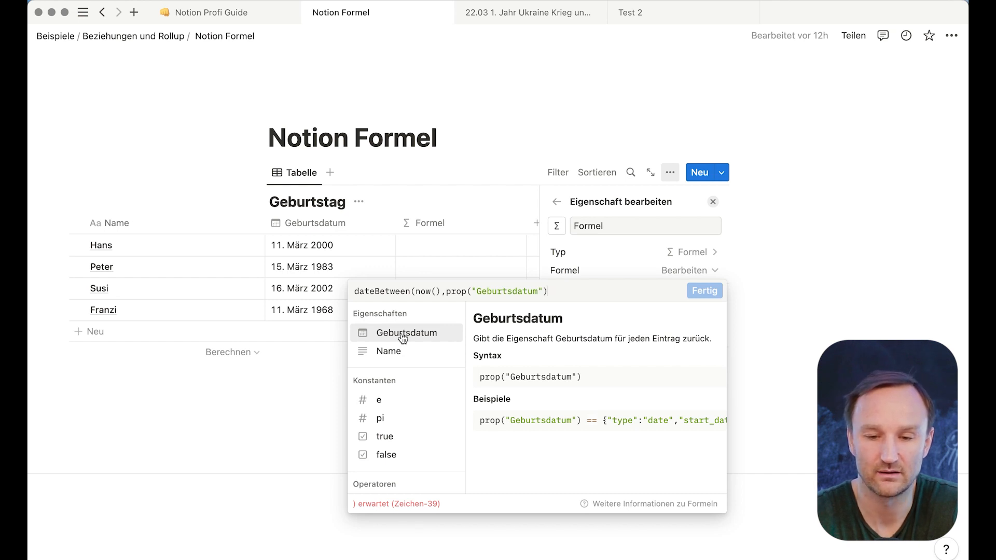
{"action": "type", "text": ", "}
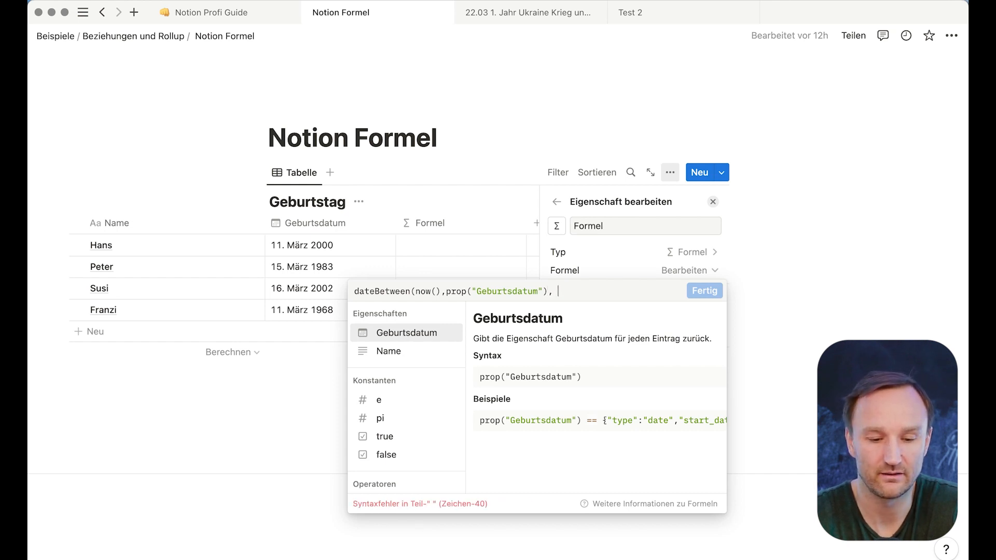
{"action": "type", "text": "\"years\""}
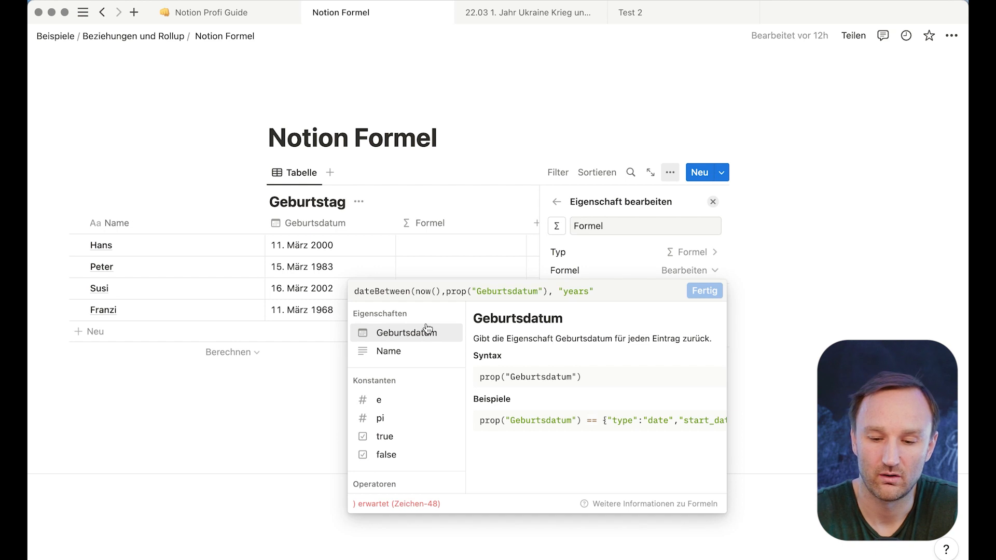
{"action": "type", "text": ")"}
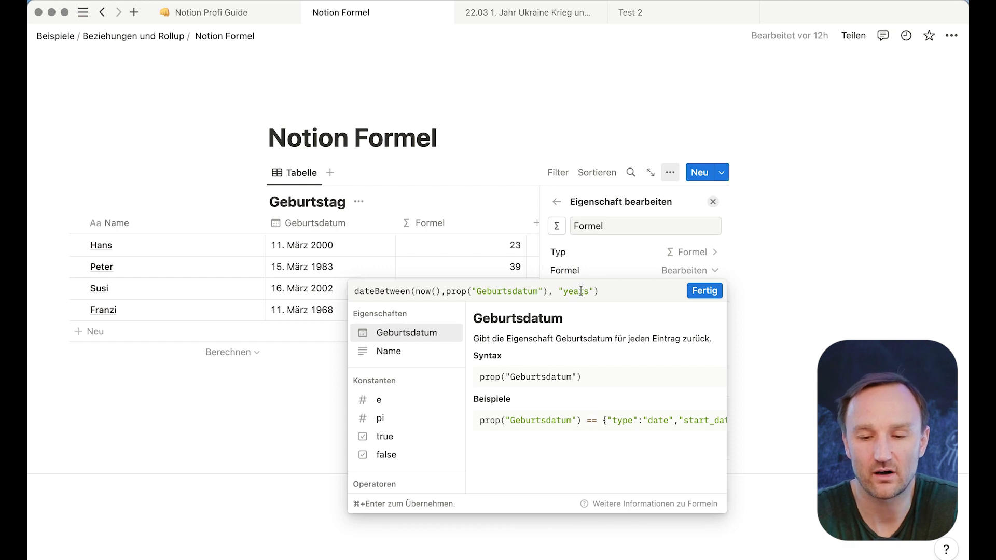
{"action": "key", "text": "BackSpace"}
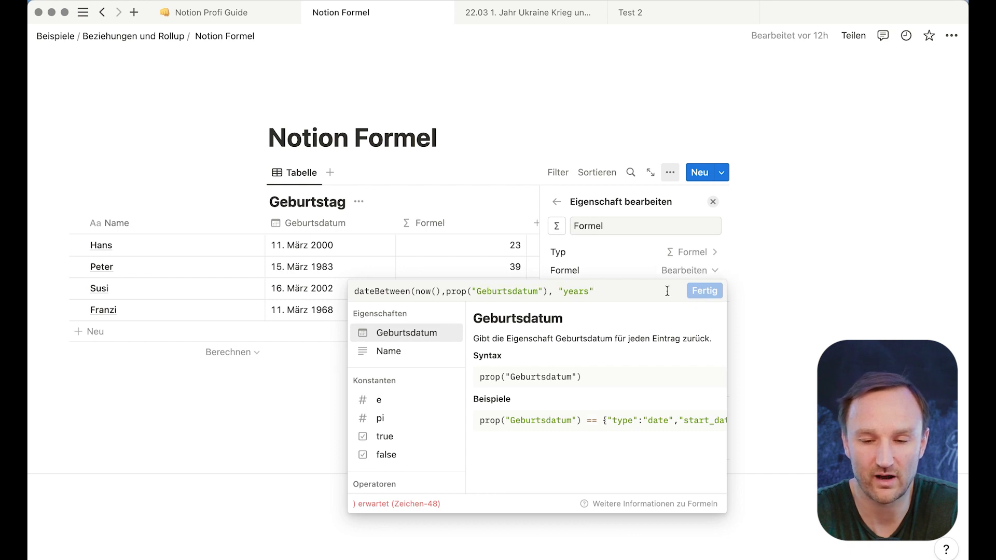
{"action": "type", "text": ")"}
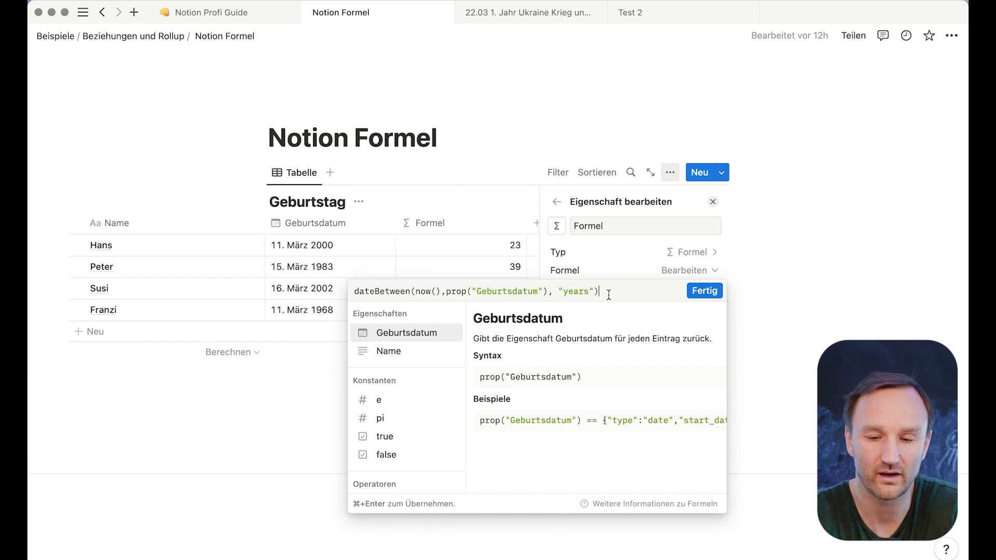
{"action": "left_click", "coordinate": [704, 290]}
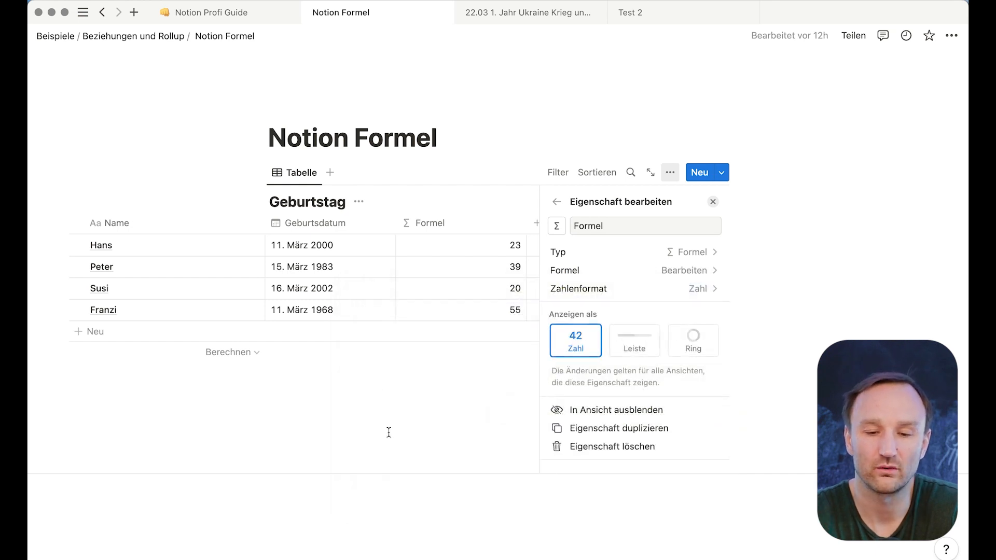
{"action": "left_click", "coordinate": [389, 432]}
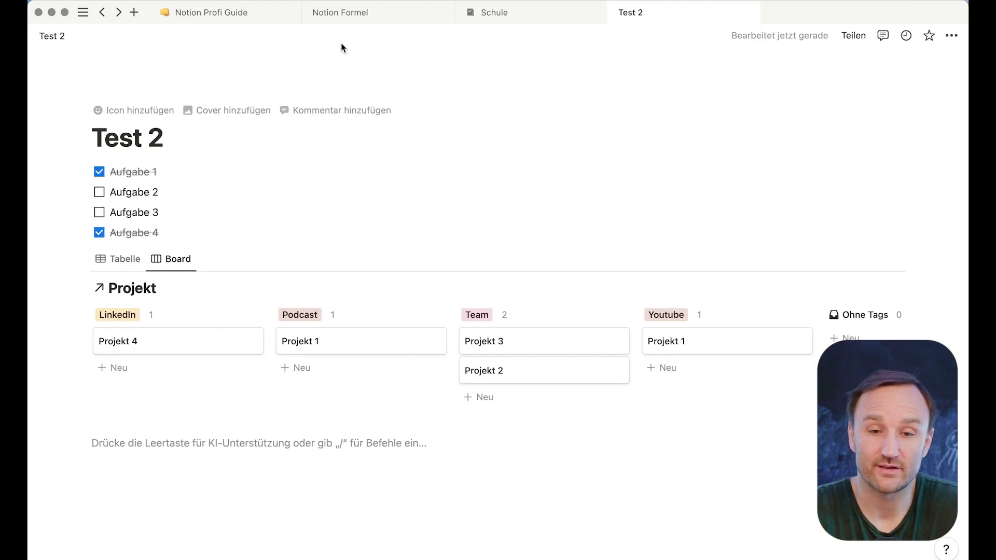
- Visit the Schule page, return to Test 2, then show all open windows
{"action": "left_click", "coordinate": [493, 12]}
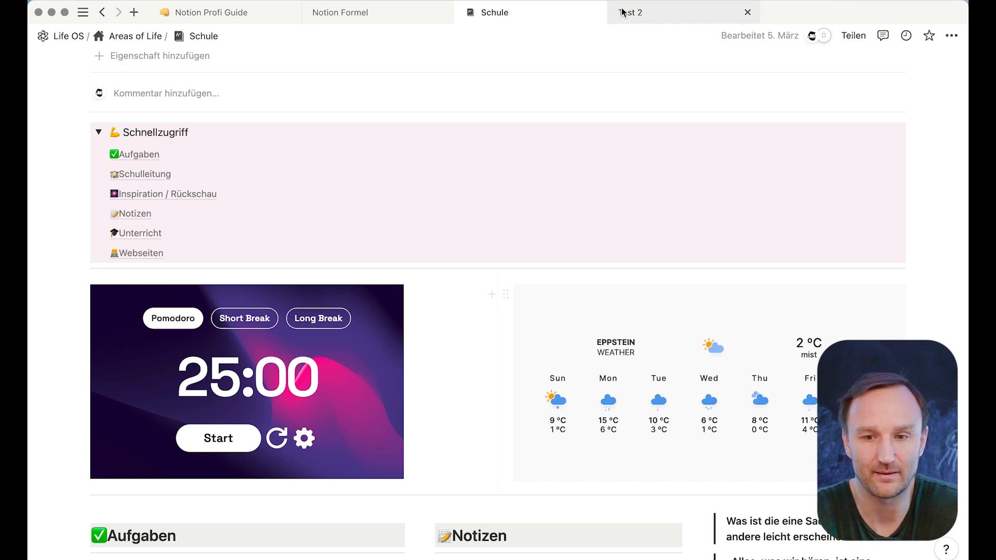
{"action": "left_click", "coordinate": [665, 18]}
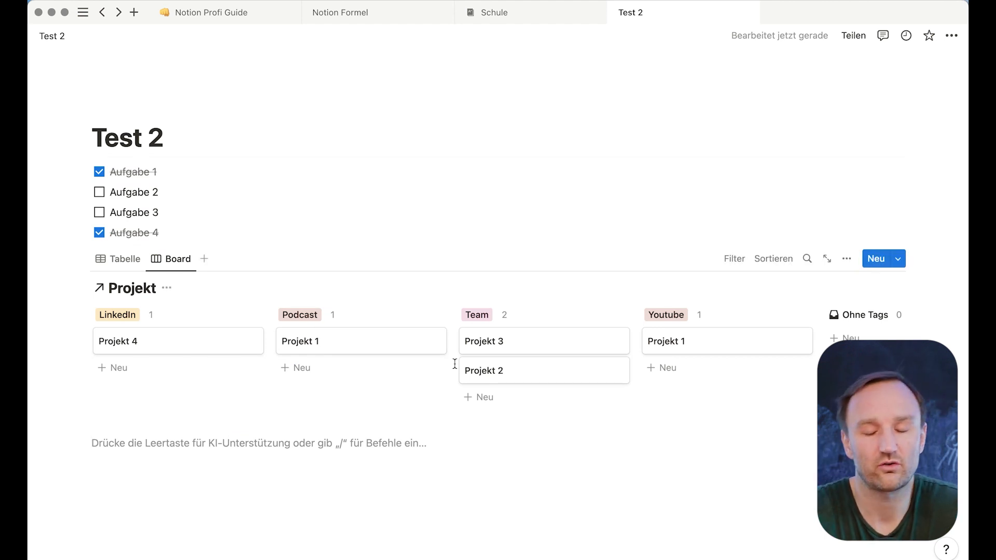
{"action": "scroll", "coordinate": [430, 423], "scroll_direction": "down", "scroll_amount": 1}
{"action": "key", "text": "ctrl+Up"}
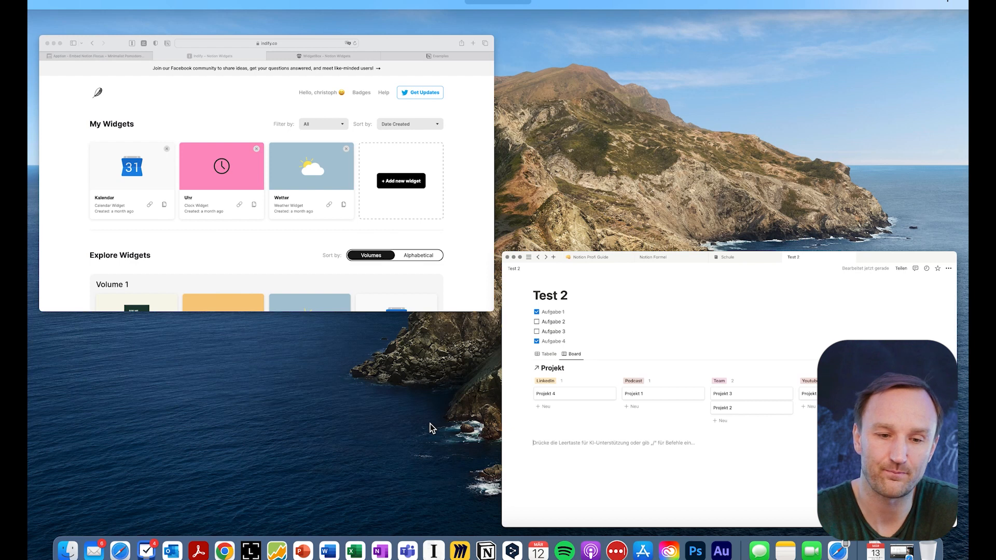
- Copy the Indify Uhr clock widget's embed link and switch back to Notion's Test 2 page
{"action": "left_click", "coordinate": [385, 193]}
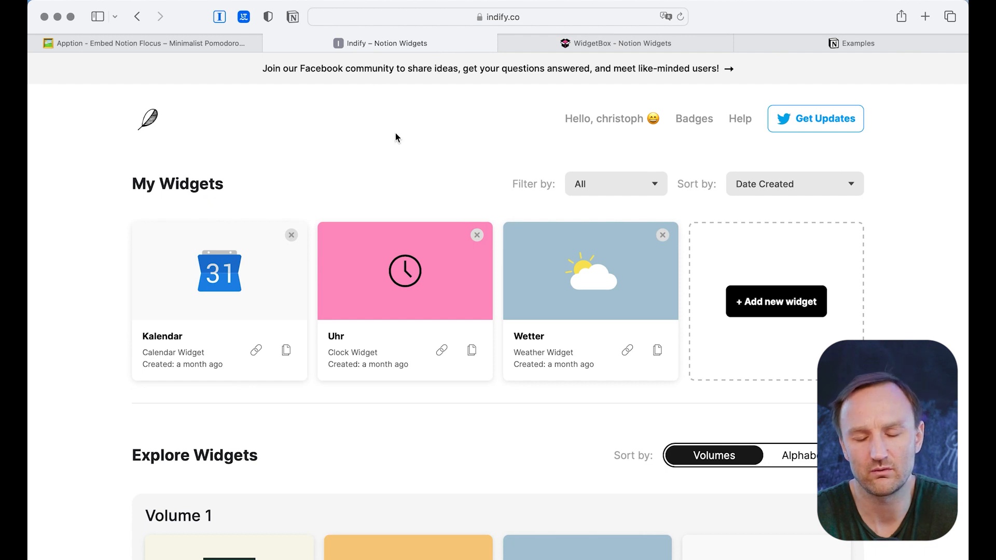
{"action": "scroll", "coordinate": [232, 326], "scroll_direction": "down", "scroll_amount": 5}
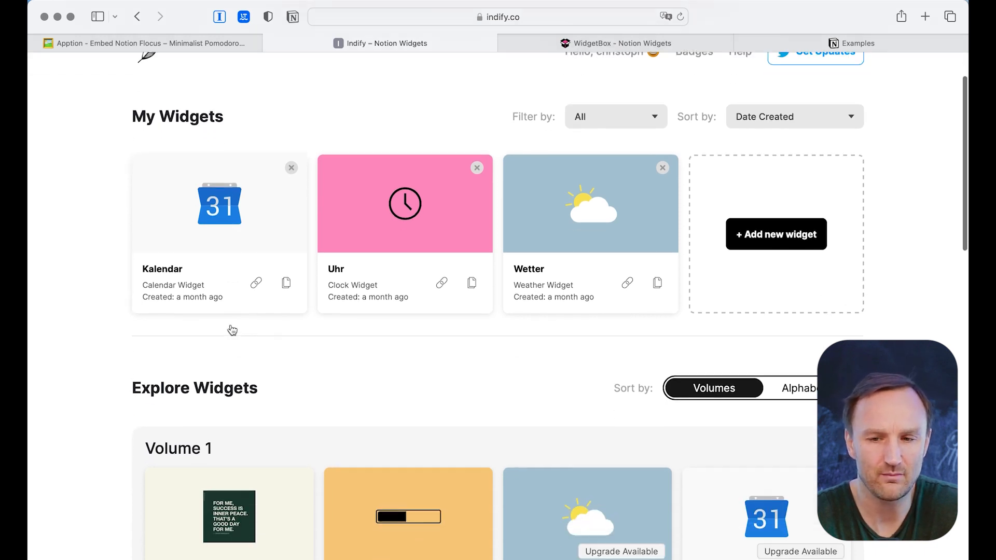
{"action": "scroll", "coordinate": [430, 336], "scroll_direction": "up", "scroll_amount": 1}
{"action": "scroll", "coordinate": [430, 336], "scroll_direction": "down", "scroll_amount": 1}
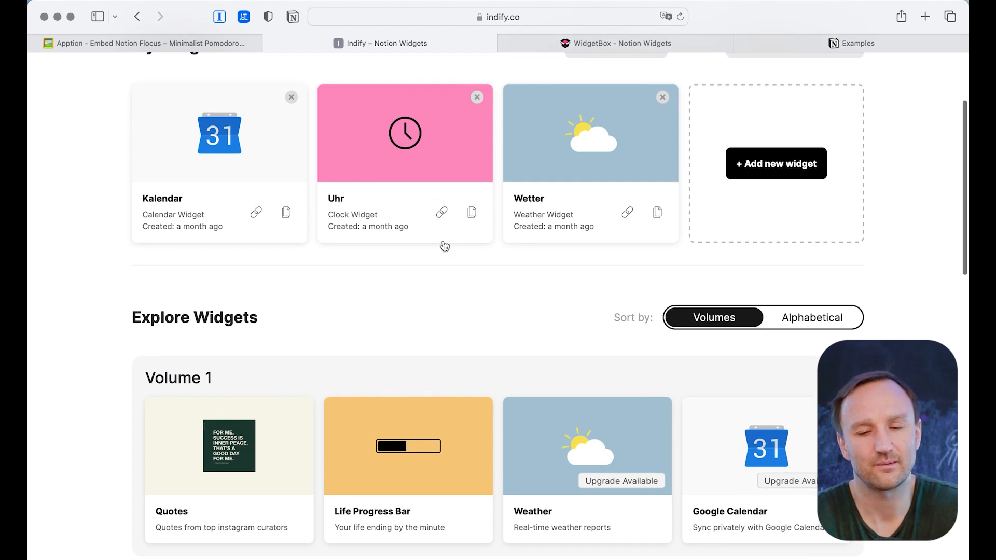
{"action": "scroll", "coordinate": [395, 438], "scroll_direction": "down", "scroll_amount": 2}
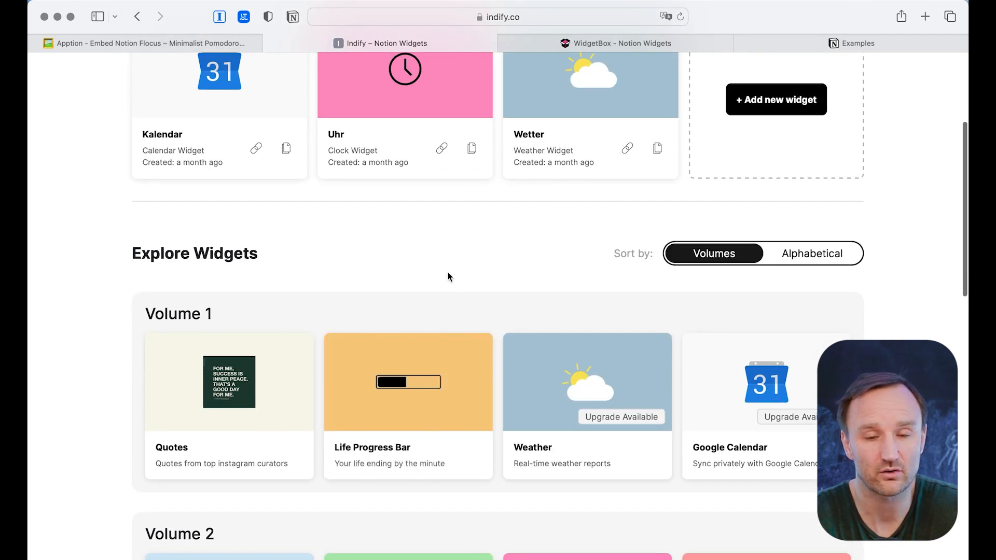
{"action": "scroll", "coordinate": [447, 272], "scroll_direction": "up", "scroll_amount": 5}
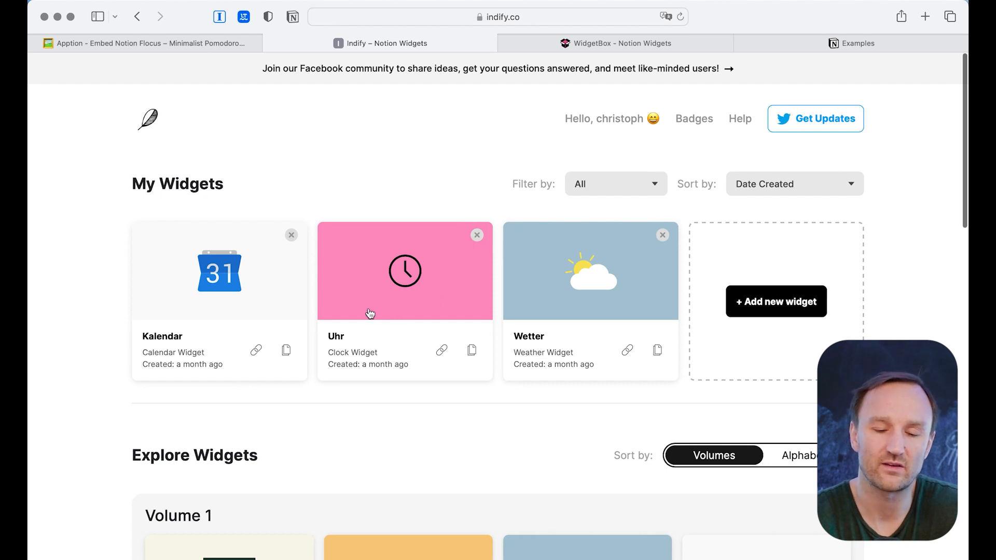
{"action": "left_click", "coordinate": [414, 284]}
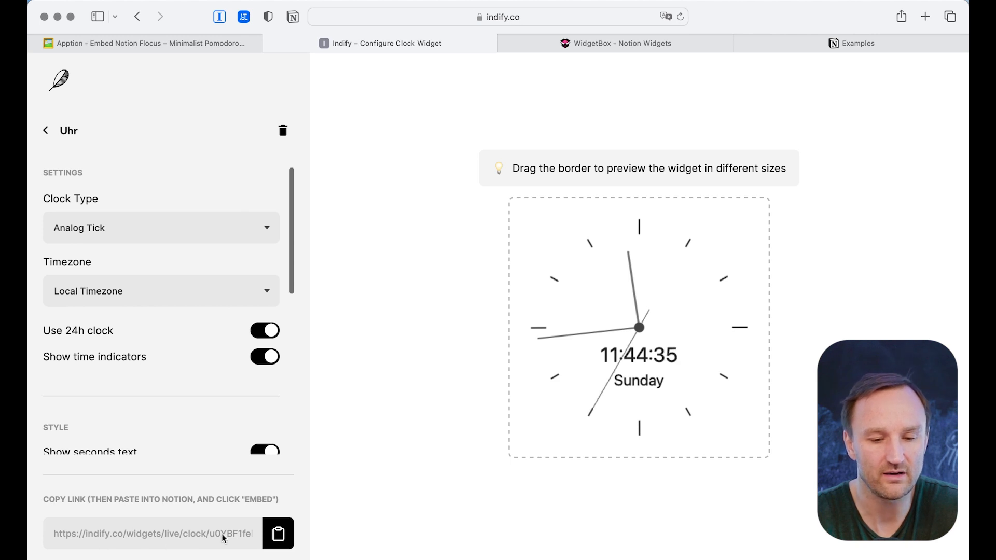
{"action": "left_click", "coordinate": [284, 534]}
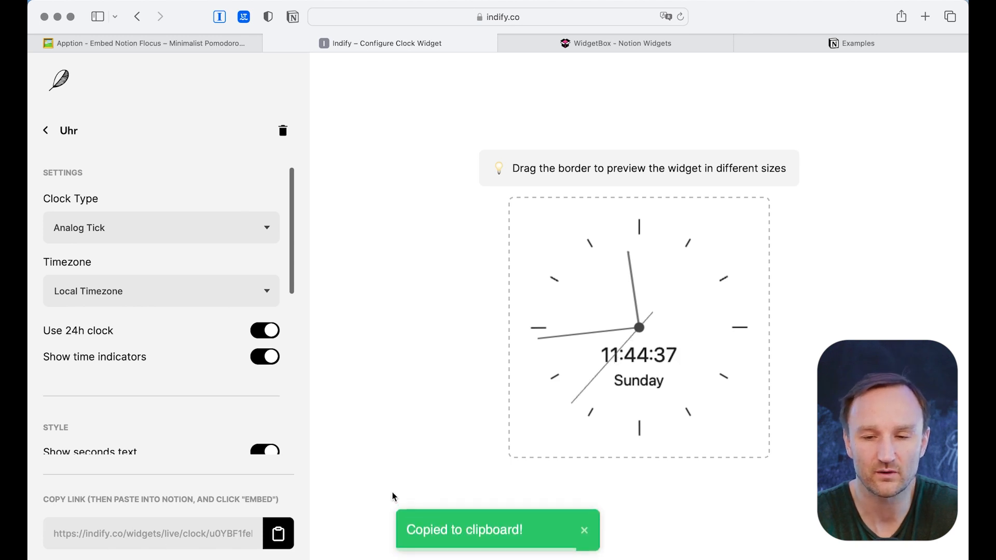
{"action": "key", "text": "ctrl+Up"}
{"action": "left_click", "coordinate": [412, 427]}
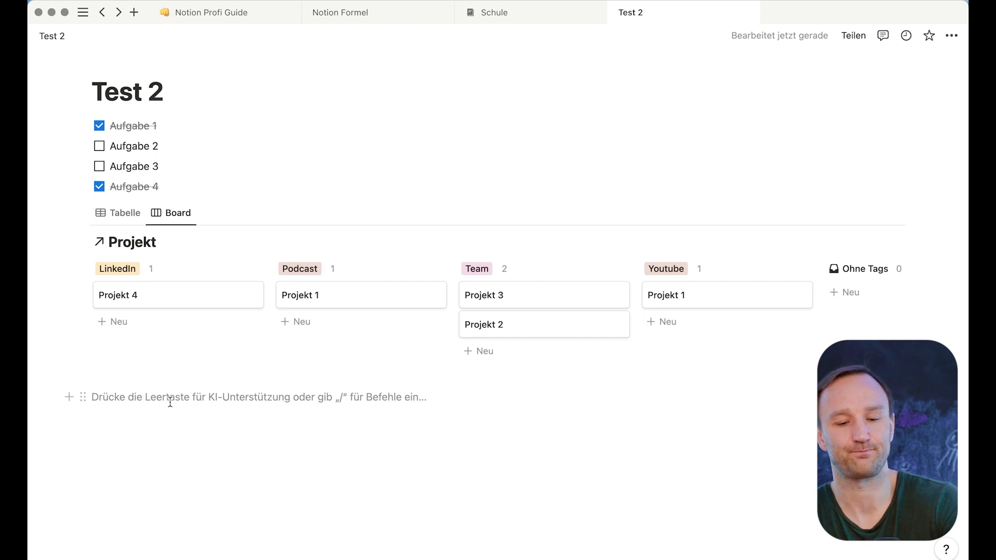
- Paste the clock link below the Projekt board as an embed, then return to Indify
{"action": "key", "text": "super+v"}
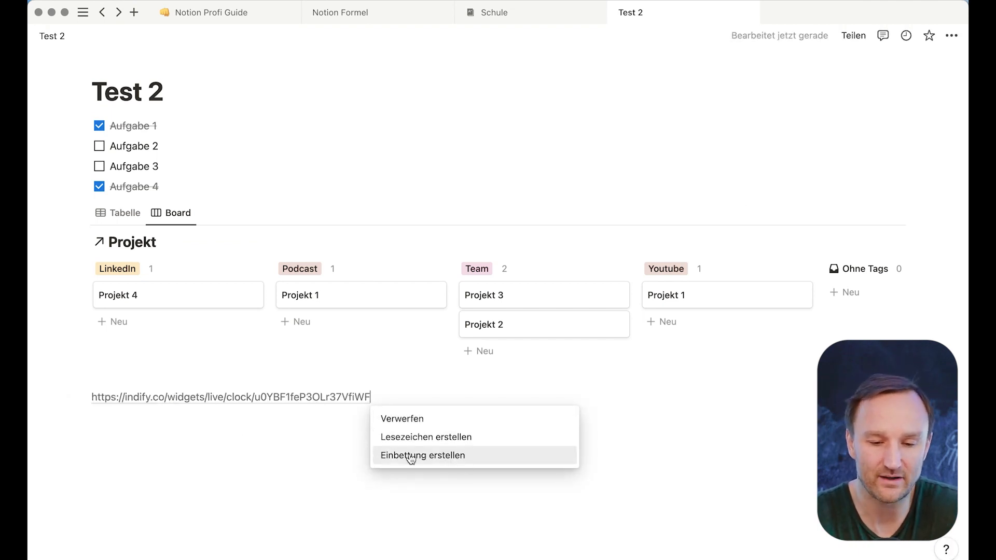
{"action": "left_click", "coordinate": [428, 460]}
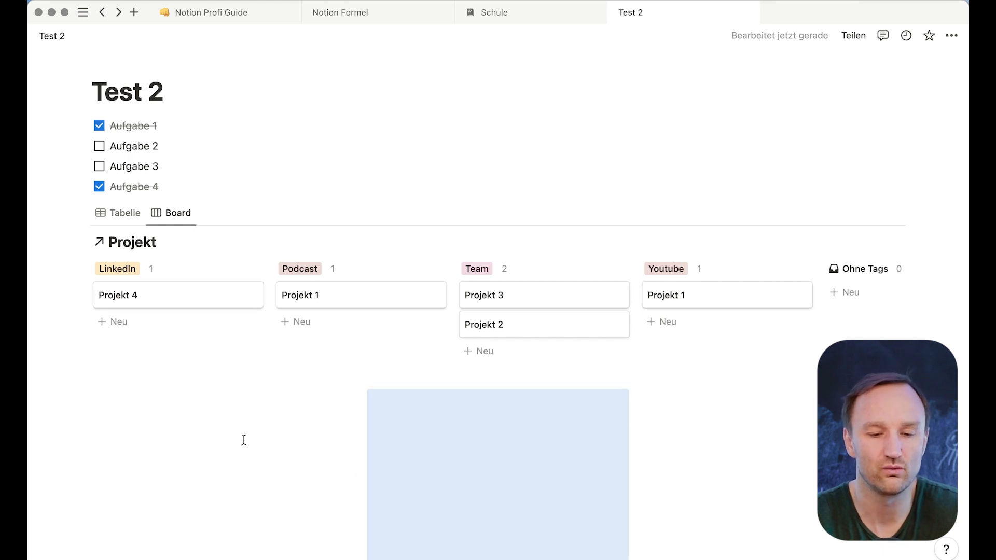
{"action": "scroll", "coordinate": [146, 435], "scroll_direction": "down", "scroll_amount": 2}
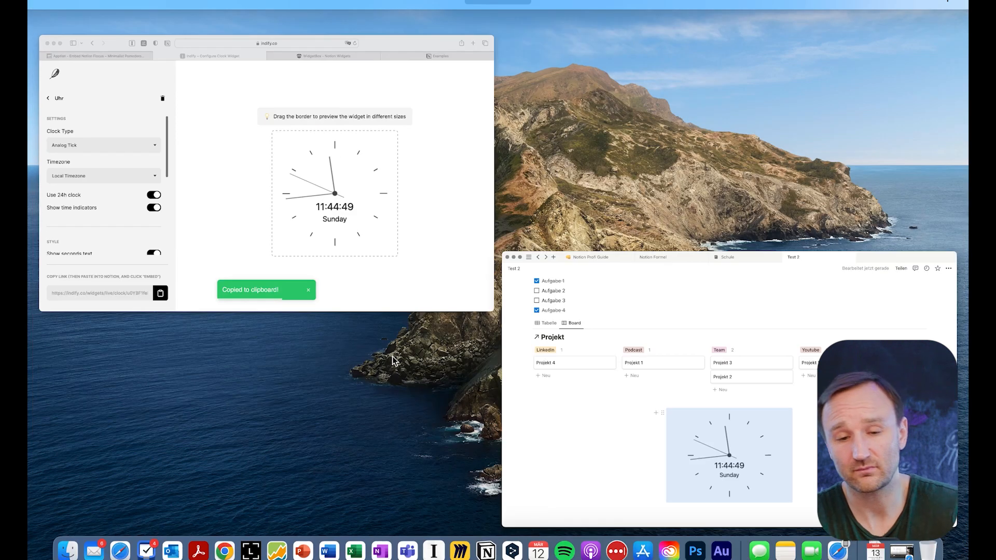
{"action": "left_click", "coordinate": [400, 267]}
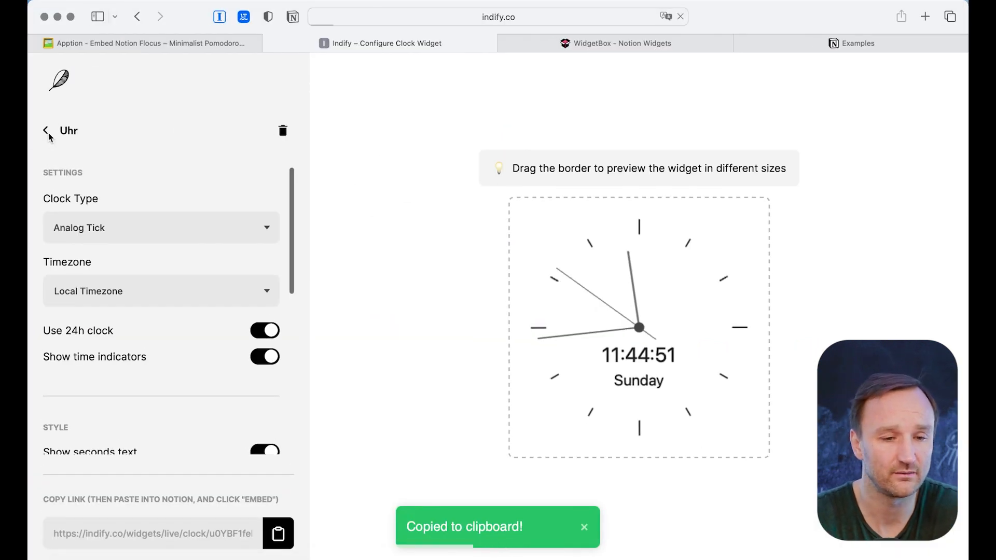
- Create a new Life Progress Bar widget titled Leben
{"action": "left_click", "coordinate": [46, 130]}
{"action": "scroll", "coordinate": [353, 334], "scroll_direction": "down", "scroll_amount": 2}
{"action": "scroll", "coordinate": [450, 447], "scroll_direction": "down", "scroll_amount": 5}
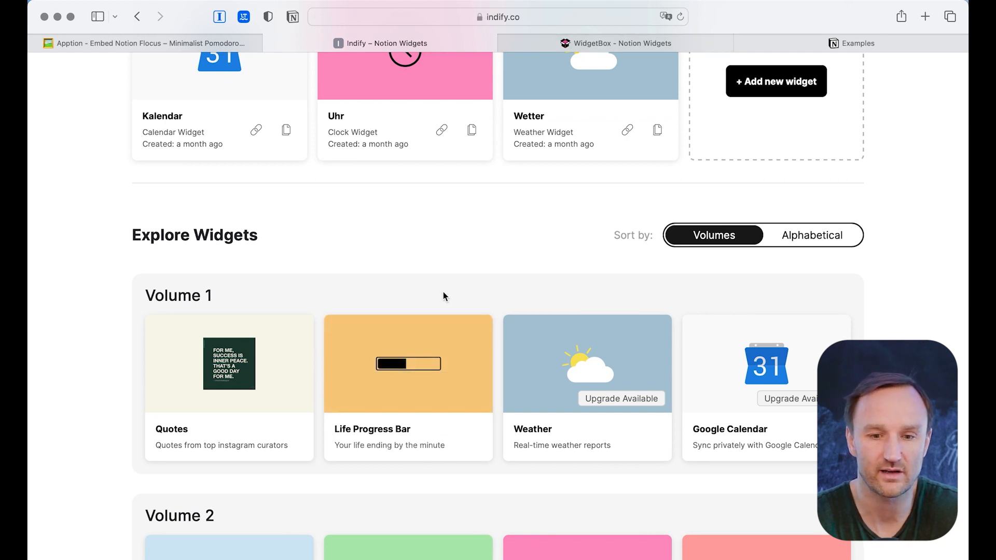
{"action": "mouse_move", "coordinate": [412, 353]}
{"action": "left_click", "coordinate": [417, 384]}
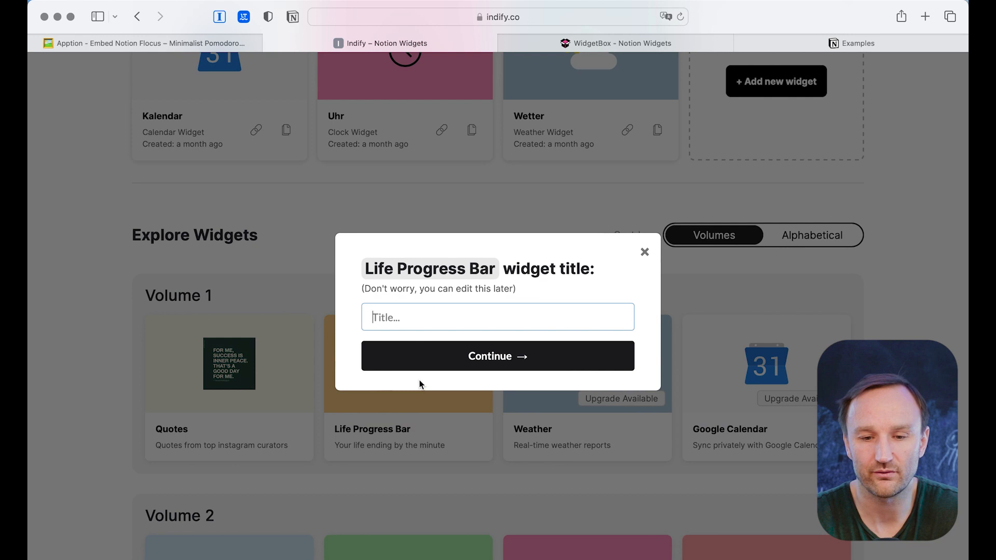
{"action": "type", "text": "Leben"}
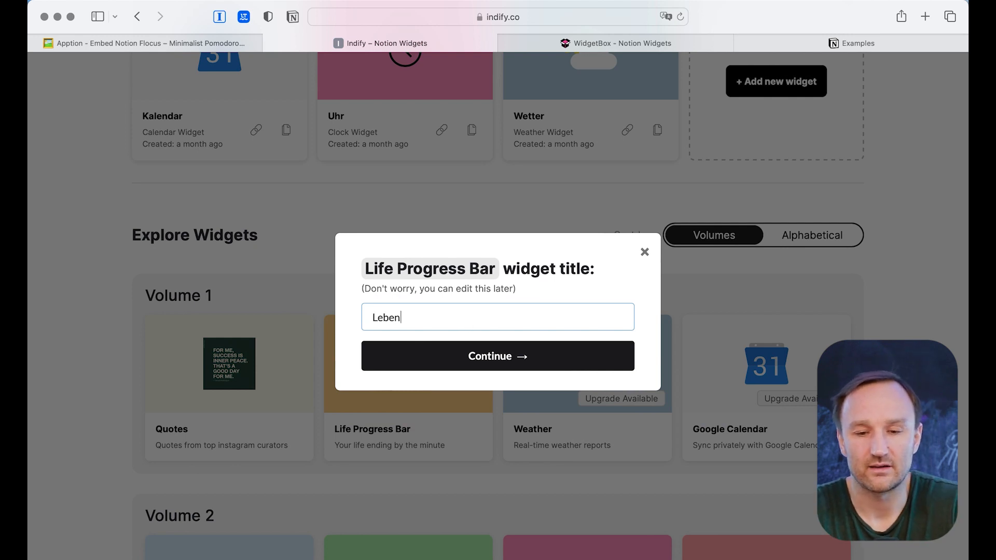
{"action": "left_click", "coordinate": [516, 362]}
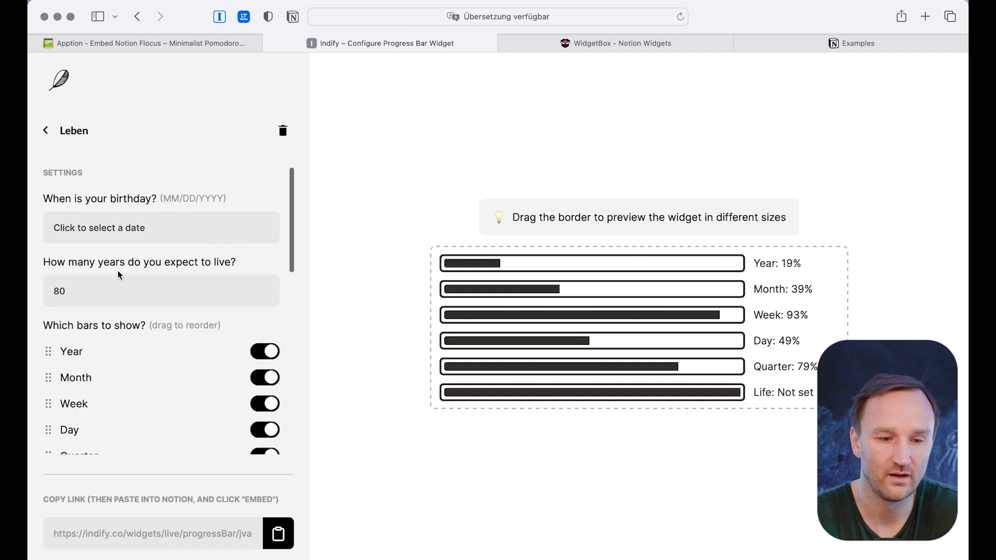
- Set the widget's birthday to 06/11/1983 in the date picker
{"action": "left_click", "coordinate": [157, 231]}
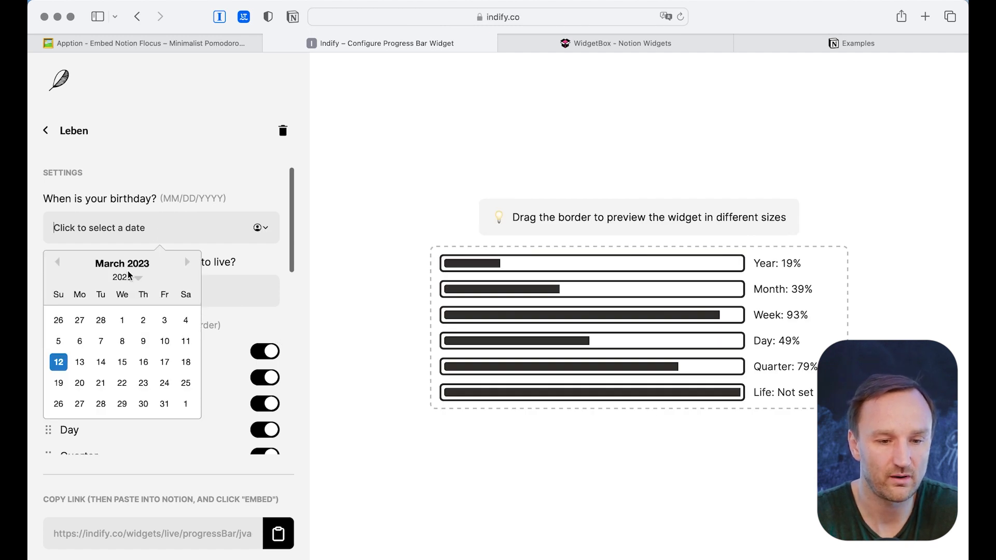
{"action": "left_click", "coordinate": [138, 285]}
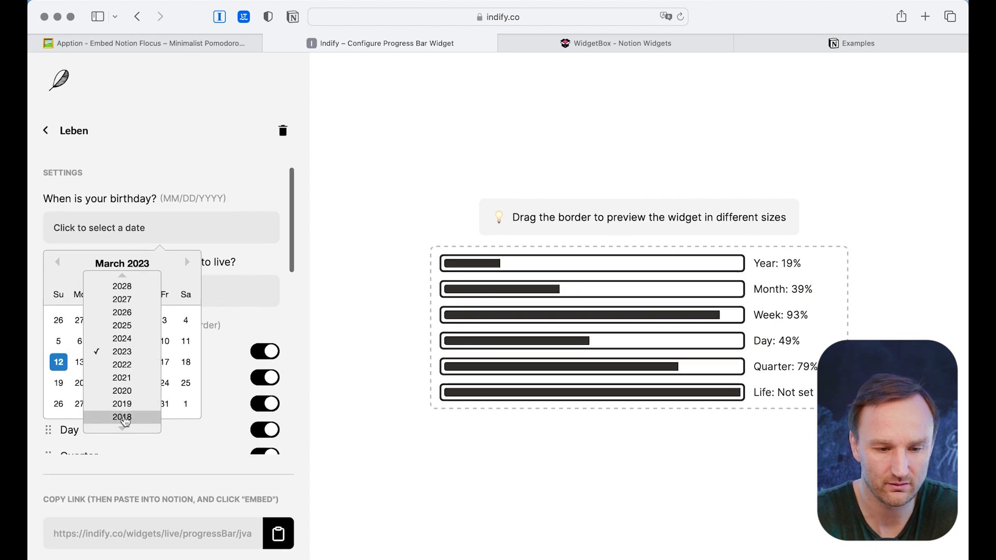
{"action": "left_click", "coordinate": [123, 424]}
{"action": "left_click", "coordinate": [122, 427]}
{"action": "left_click", "coordinate": [123, 426]}
{"action": "left_click", "coordinate": [122, 426]}
{"action": "left_click", "coordinate": [123, 426]}
{"action": "left_click", "coordinate": [122, 426]}
{"action": "left_click", "coordinate": [122, 426]}
{"action": "left_click", "coordinate": [122, 426]}
{"action": "left_click", "coordinate": [123, 426]}
{"action": "left_click", "coordinate": [122, 426]}
{"action": "left_click", "coordinate": [122, 426]}
{"action": "left_click", "coordinate": [122, 426]}
{"action": "left_click", "coordinate": [123, 429]}
{"action": "left_click", "coordinate": [123, 429]}
{"action": "left_click", "coordinate": [122, 429]}
{"action": "left_click", "coordinate": [122, 430]}
{"action": "left_click", "coordinate": [122, 429]}
{"action": "left_click", "coordinate": [122, 430]}
{"action": "left_click", "coordinate": [122, 429]}
{"action": "left_click", "coordinate": [123, 429]}
{"action": "left_click", "coordinate": [122, 430]}
{"action": "left_click", "coordinate": [123, 429]}
{"action": "left_click", "coordinate": [123, 429]}
{"action": "left_click", "coordinate": [122, 430]}
{"action": "left_click", "coordinate": [123, 429]}
{"action": "left_click", "coordinate": [123, 429]}
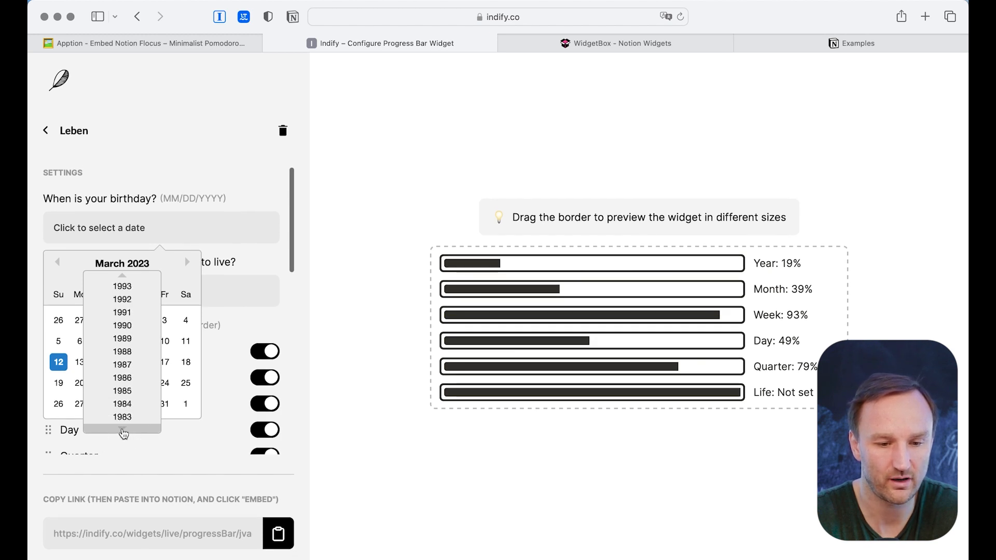
{"action": "left_click", "coordinate": [126, 420]}
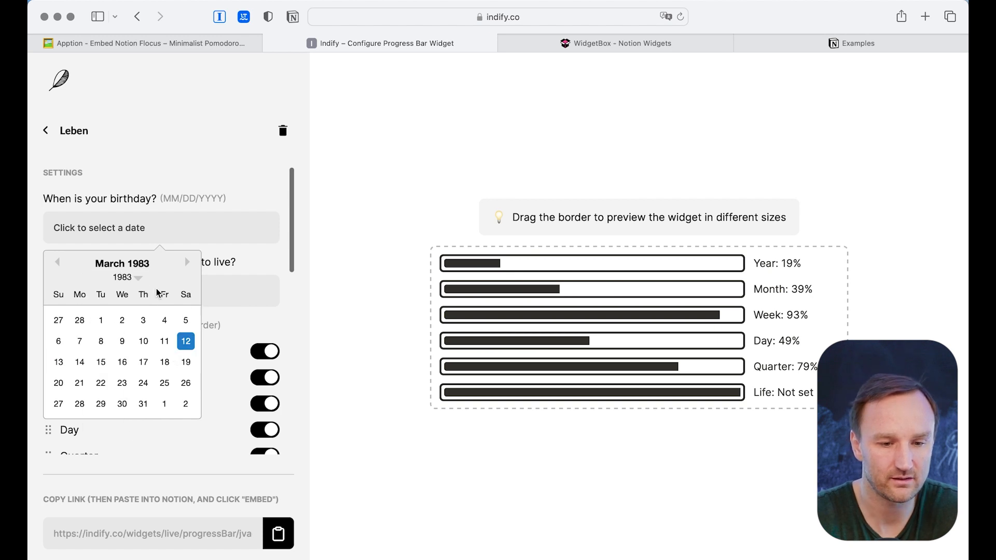
{"action": "left_click", "coordinate": [188, 262]}
{"action": "left_click", "coordinate": [187, 262]}
{"action": "left_click", "coordinate": [187, 263]}
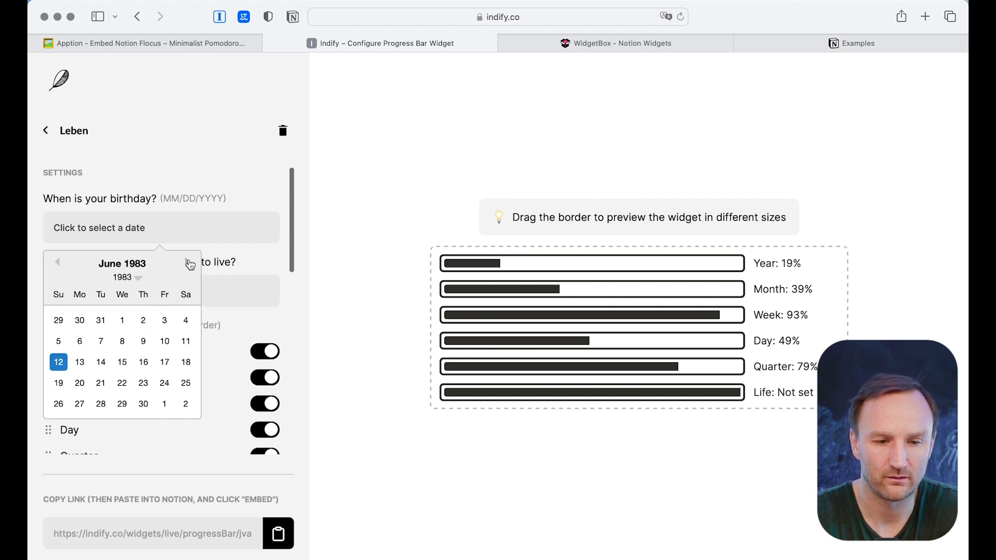
{"action": "left_click", "coordinate": [182, 347]}
- Change the life expectancy from 80 to 100 years
{"action": "left_click", "coordinate": [82, 289]}
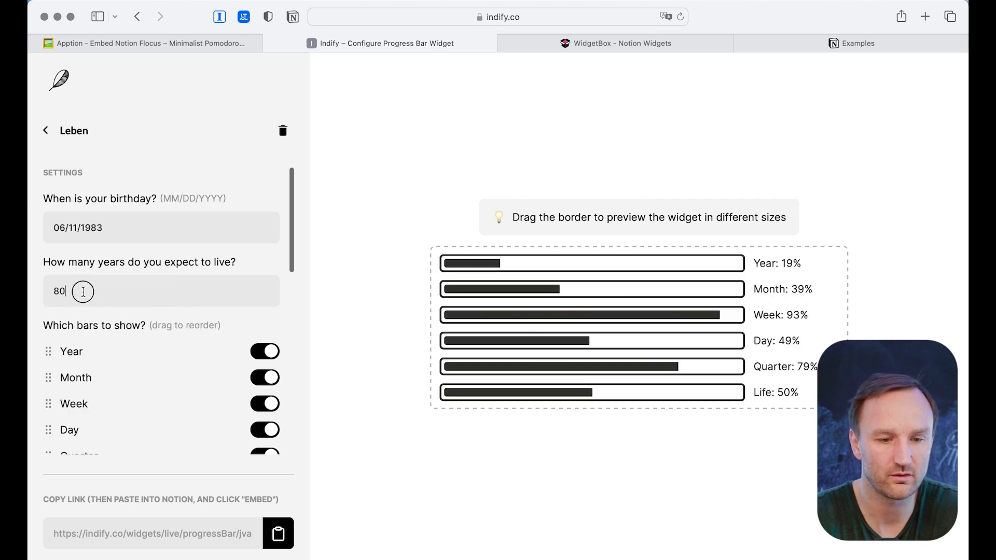
{"action": "key", "text": "Left"}
{"action": "key", "text": "BackSpace"}
{"action": "type", "text": "100"}
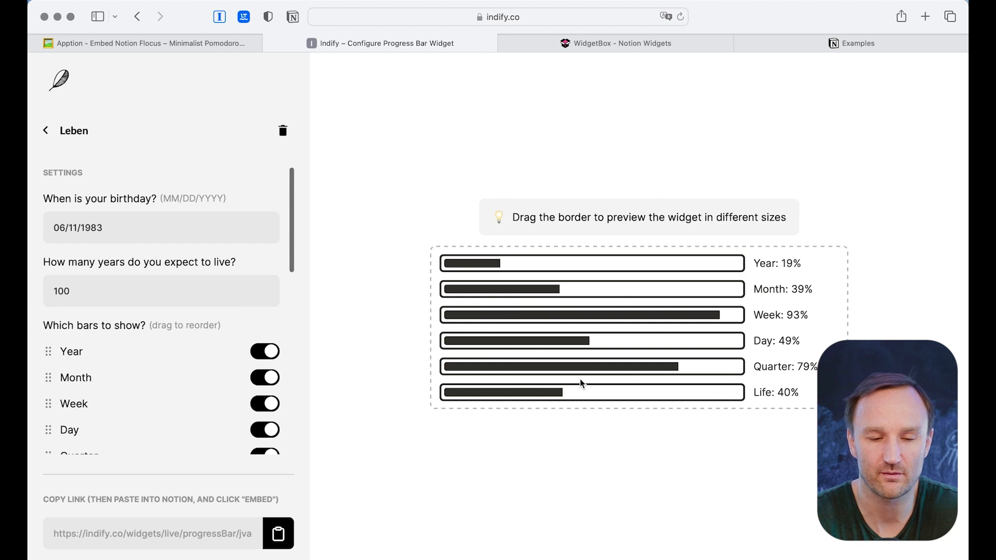
{"action": "scroll", "coordinate": [187, 424], "scroll_direction": "down", "scroll_amount": 5}
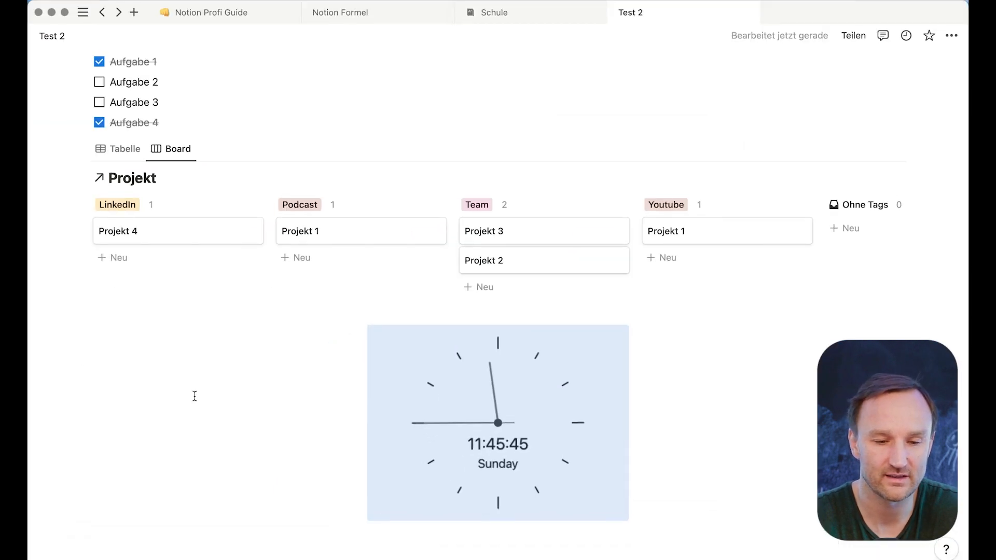
- Embed the copied progress bar link and drag it beside the analog clock
{"action": "left_click", "coordinate": [187, 396]}
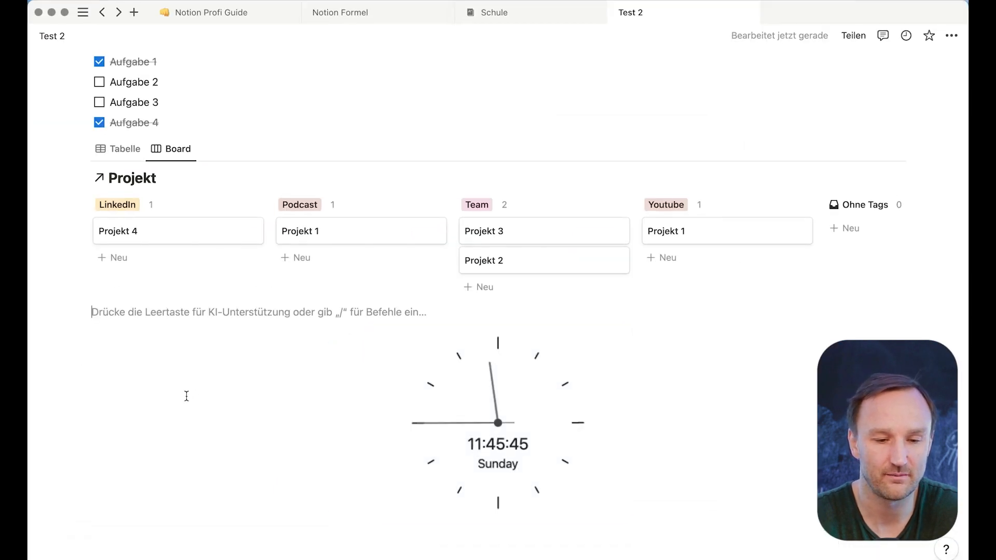
{"action": "type", "text": "https://indify.co/widgets/live/progressBar/jvacnvVX67bzOi9malJr"}
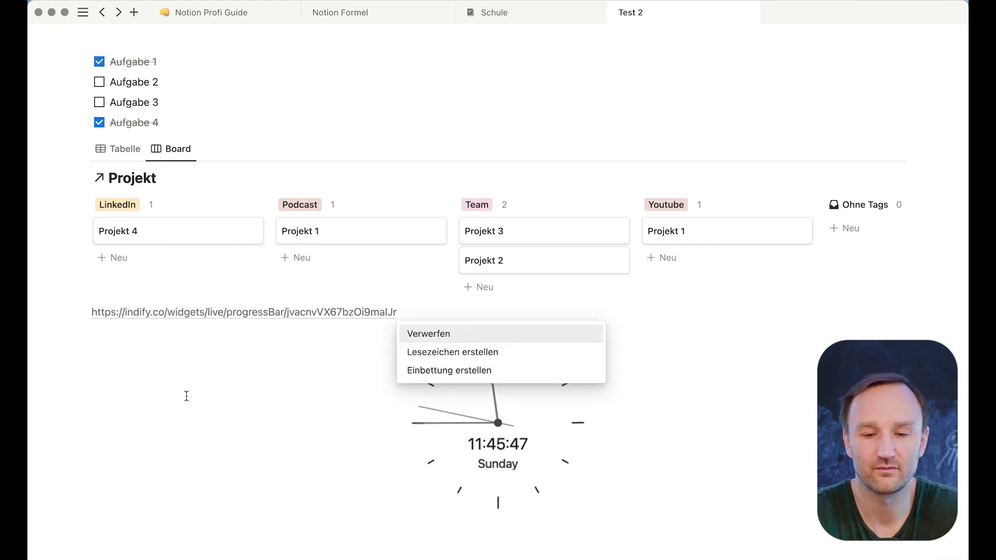
{"action": "left_click", "coordinate": [410, 370]}
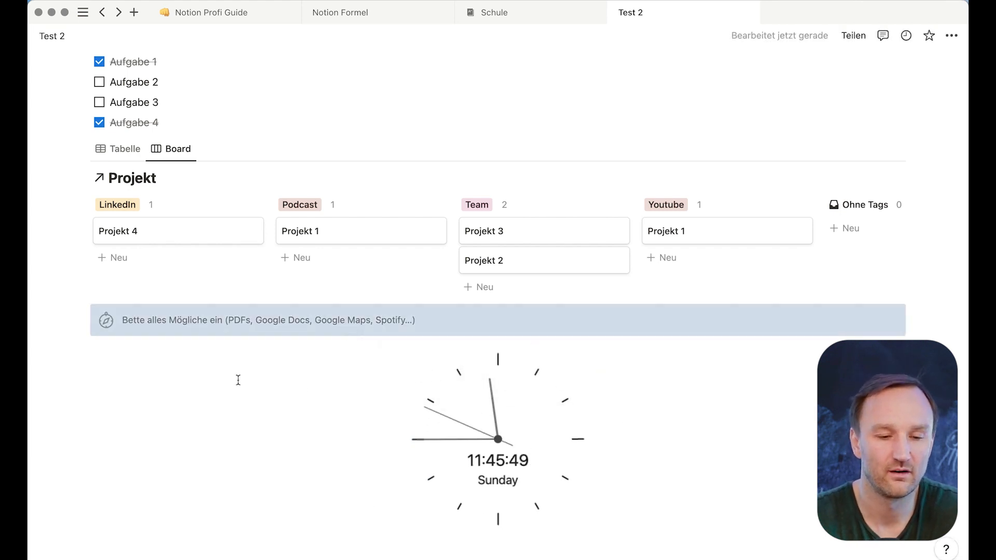
{"action": "scroll", "coordinate": [277, 336], "scroll_direction": "down", "scroll_amount": 3}
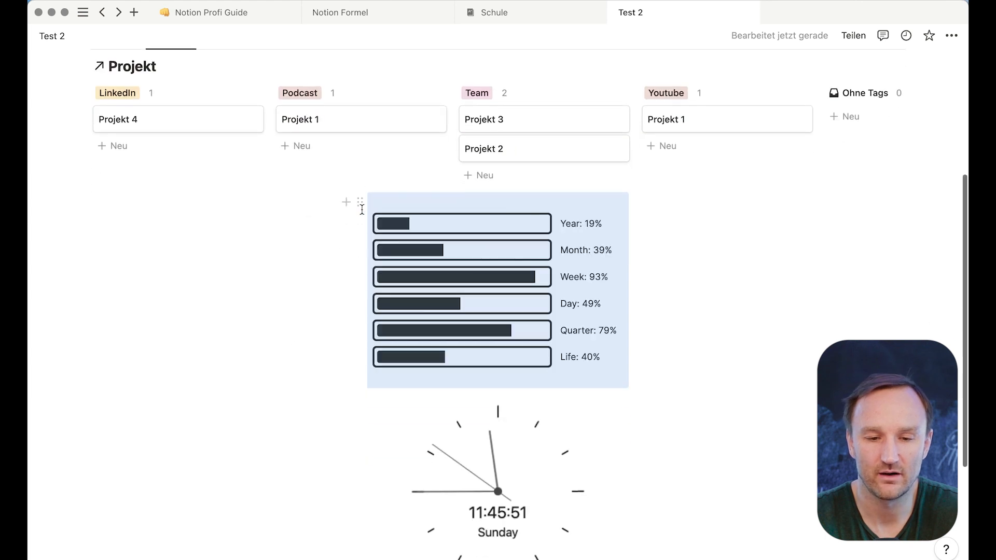
{"action": "left_click_drag", "start_coordinate": [360, 203], "coordinate": [633, 414]}
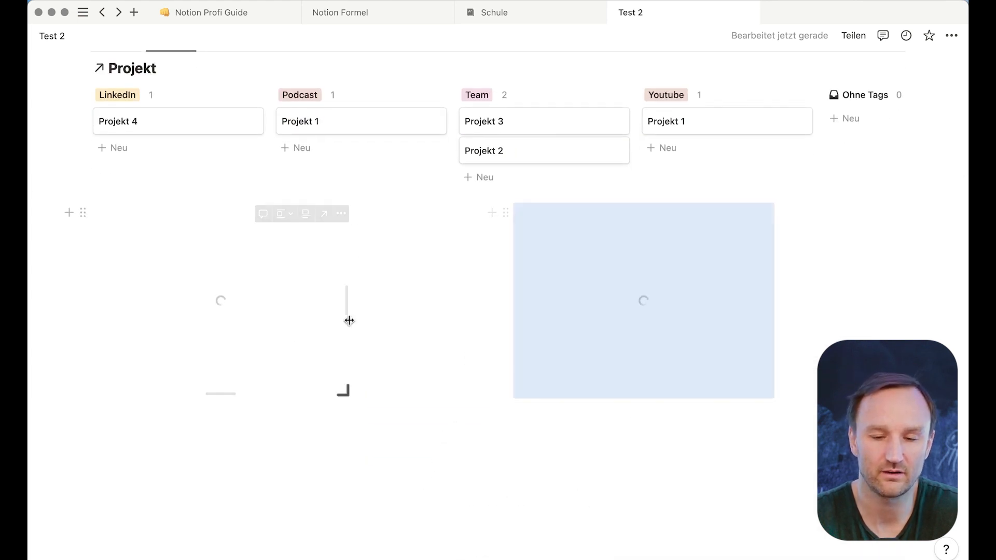
{"action": "left_click", "coordinate": [375, 436]}
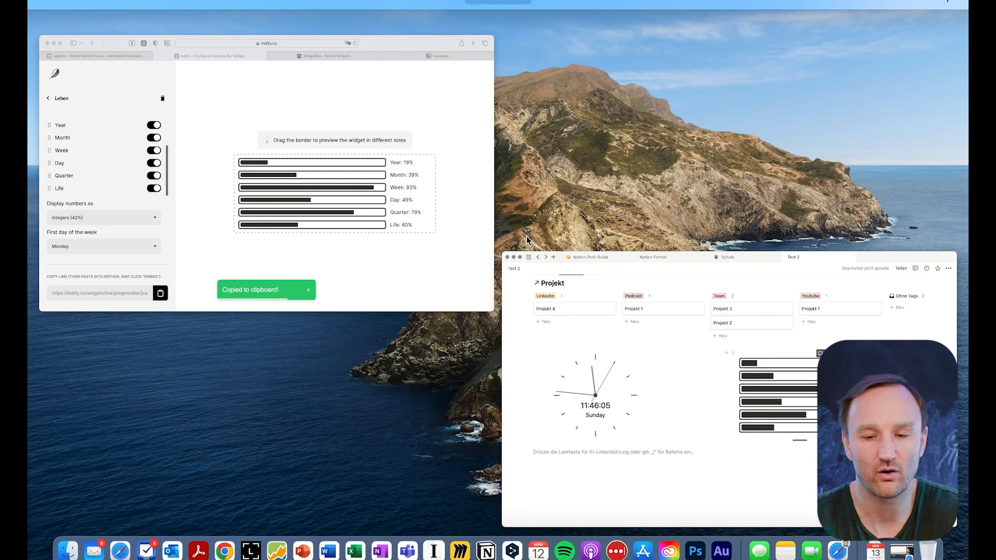
- Bring Notion back full screen and switch to the Schule page
{"action": "left_click", "coordinate": [421, 227]}
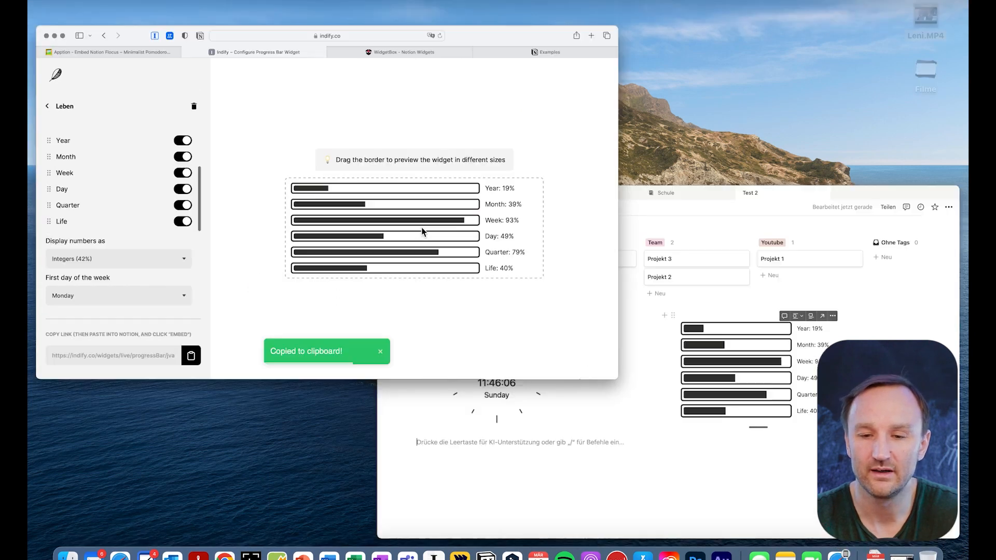
{"action": "key", "text": "ctrl+Up"}
{"action": "left_click", "coordinate": [353, 342]}
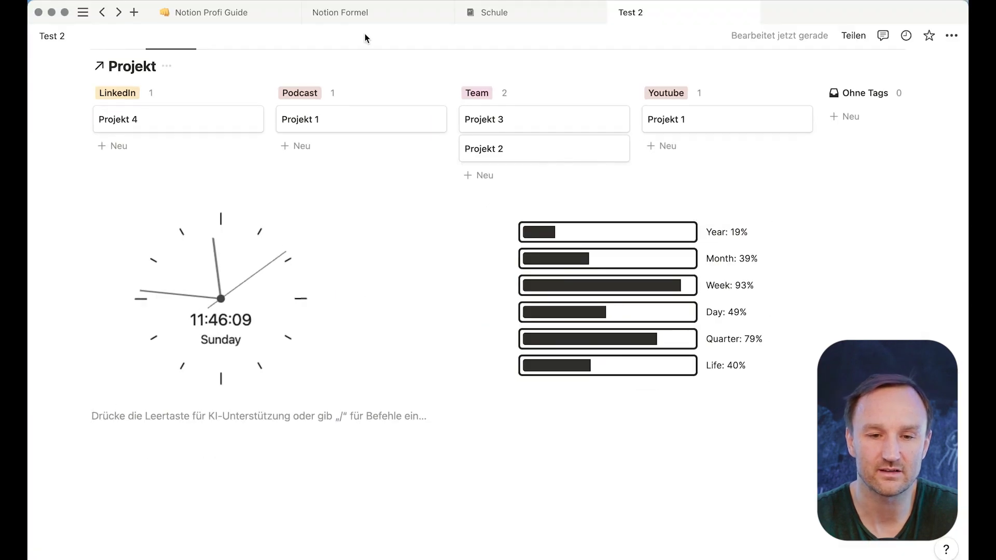
{"action": "left_click", "coordinate": [504, 11]}
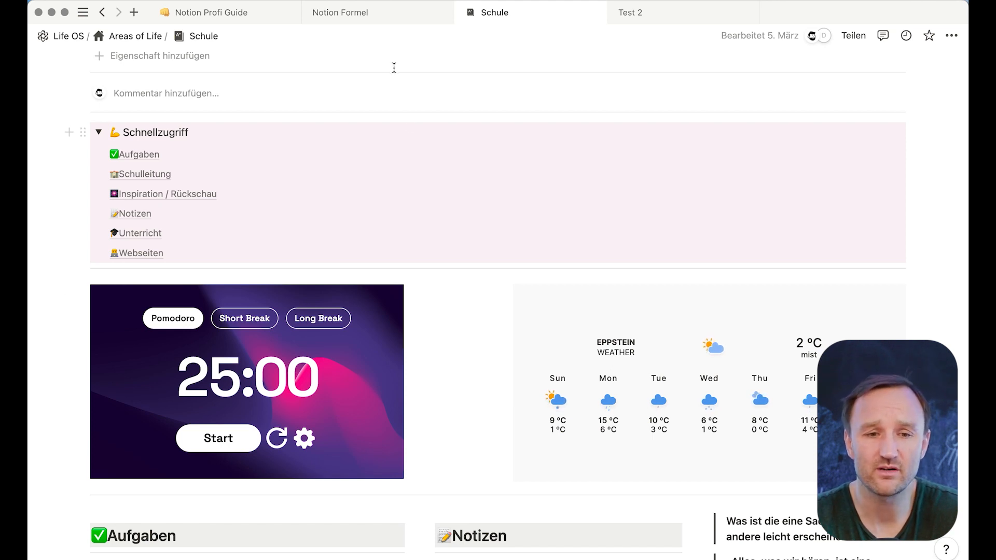
- Open the API lesson in the Notion Profi Guide, then bring the Notion API Examples page forward
{"action": "left_click", "coordinate": [242, 15]}
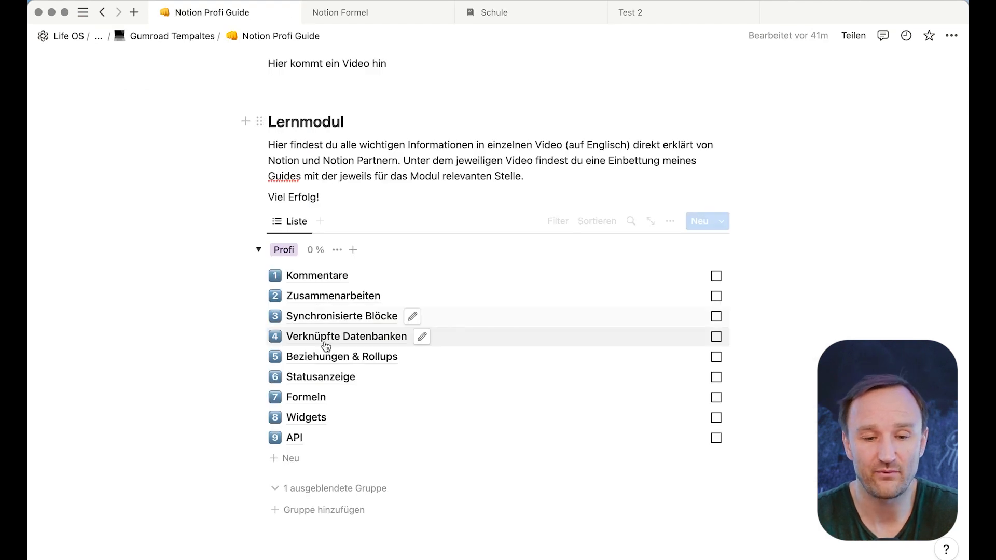
{"action": "left_click", "coordinate": [294, 441]}
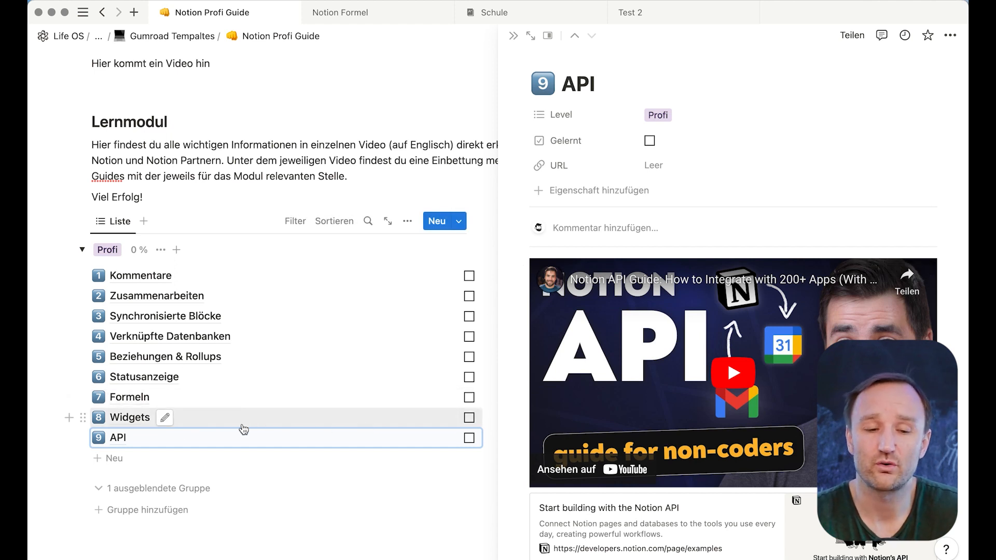
{"action": "key", "text": "ctrl+Up"}
{"action": "left_click", "coordinate": [349, 230]}
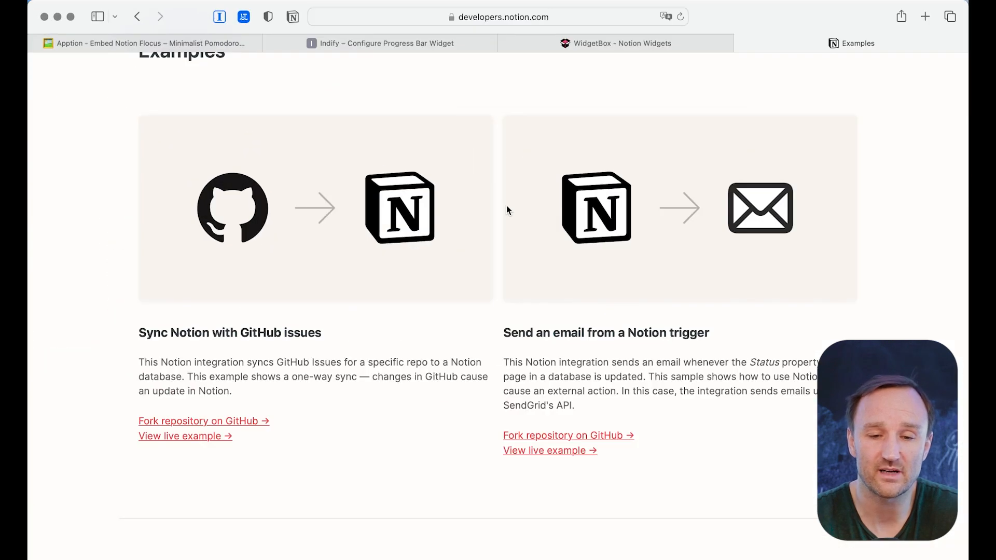